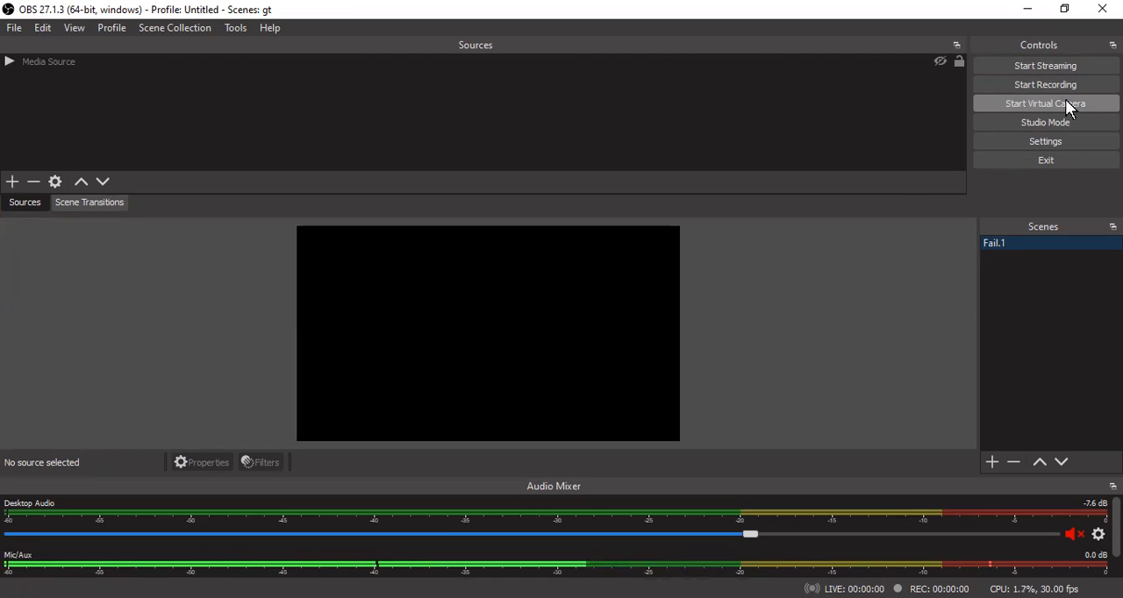
# - Turn on Studio Mode and open the stream settings
pyautogui.click(1040, 123)
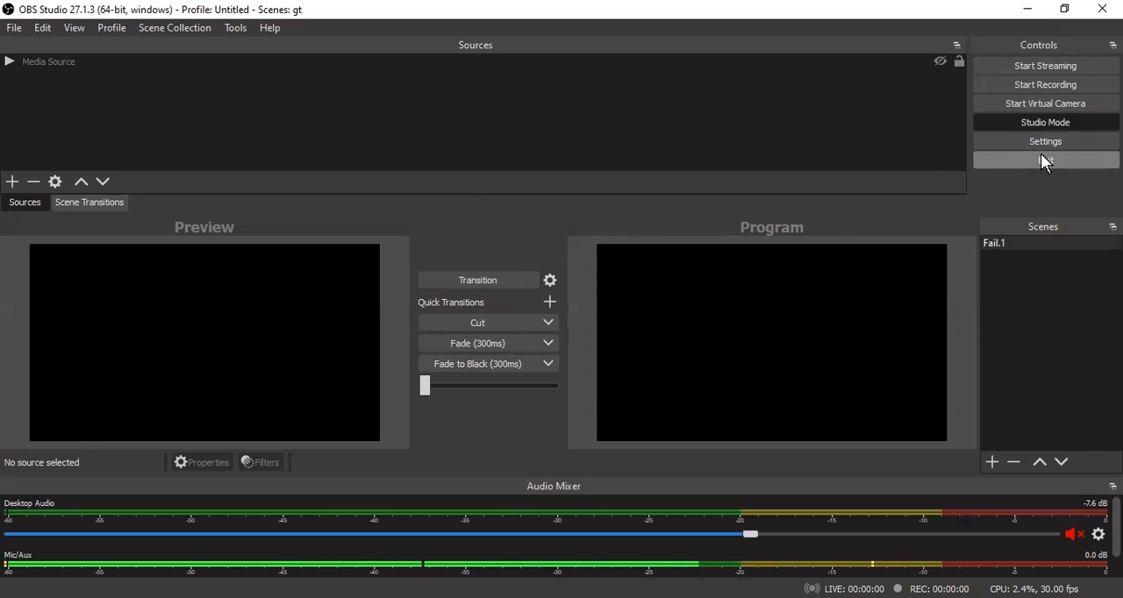
pyautogui.click(1060, 141)
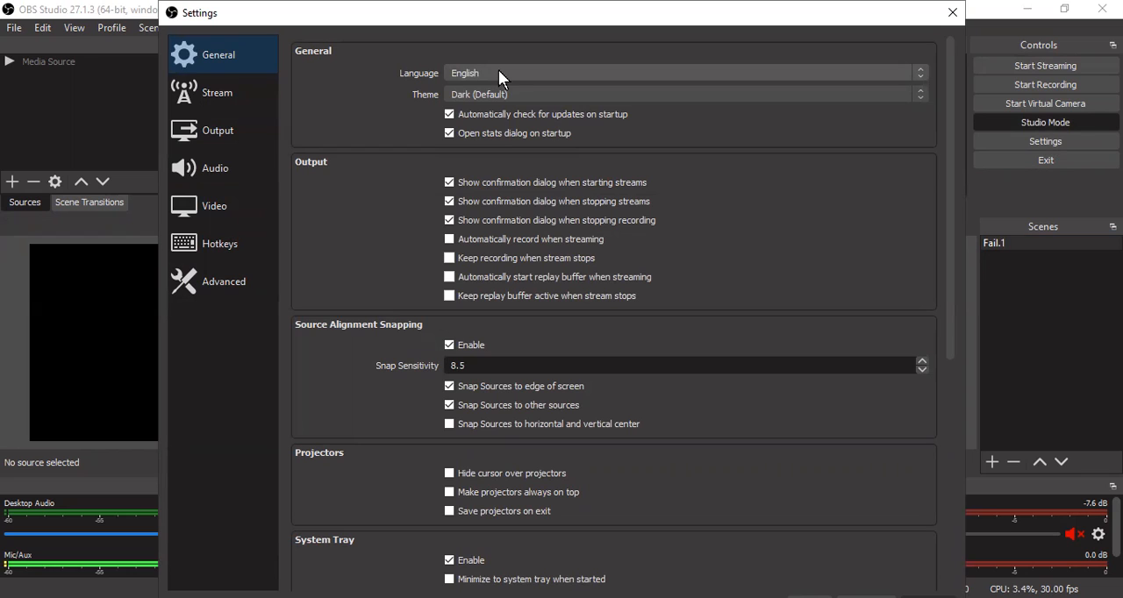
pyautogui.click(220, 100)
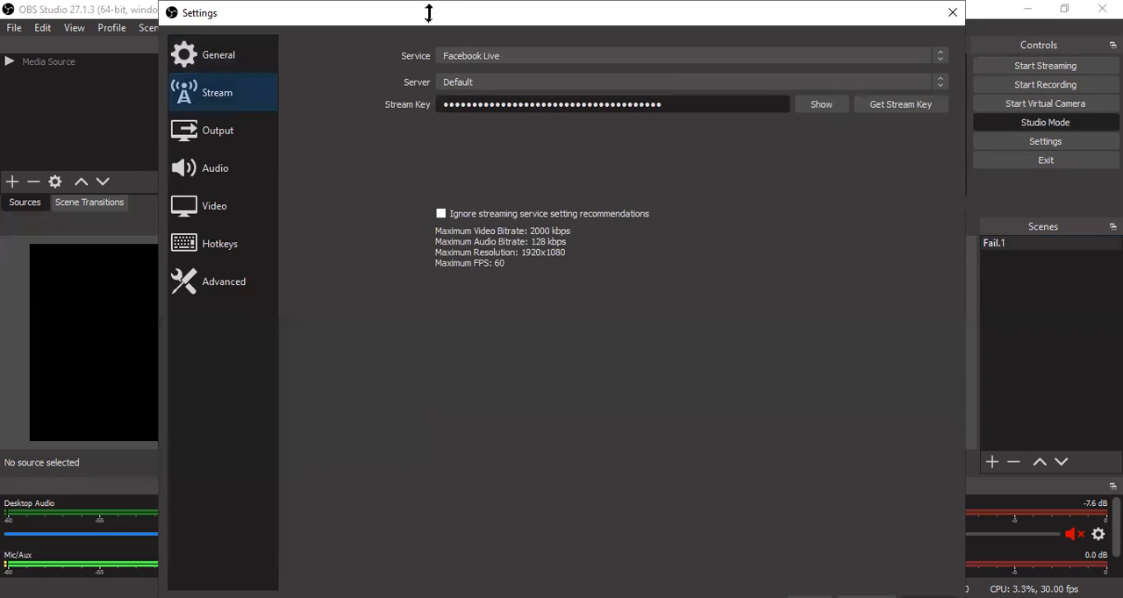
pyautogui.moveTo(428, 12); pyautogui.dragTo(423, 63)
# - Switch the streaming service to YouTube - RTMPS and from there to Twitter
pyautogui.click(383, 106)
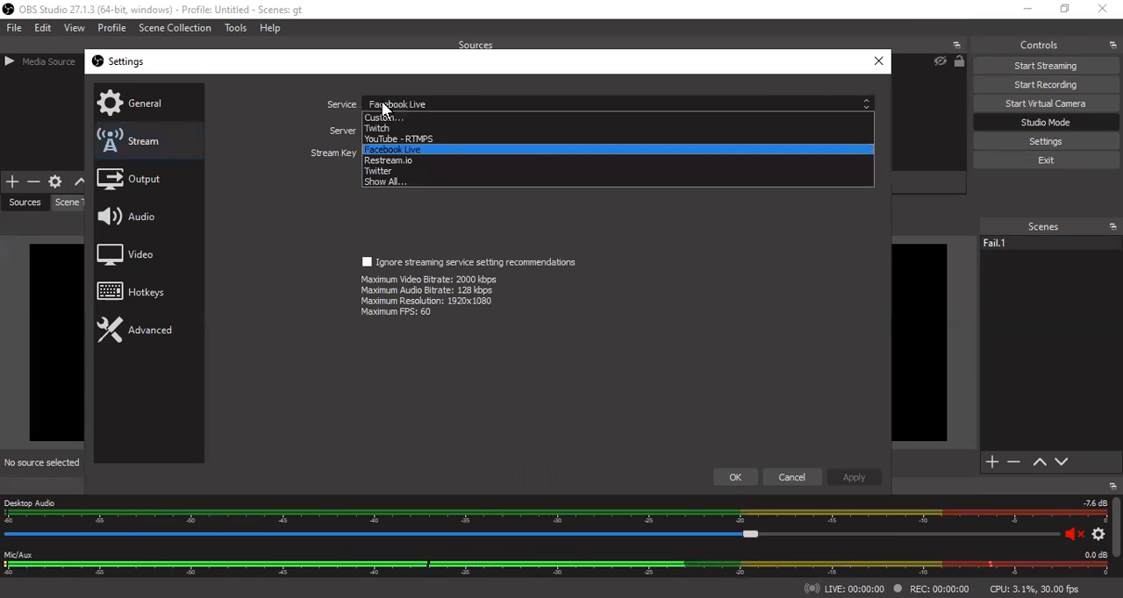
pyautogui.click(455, 138)
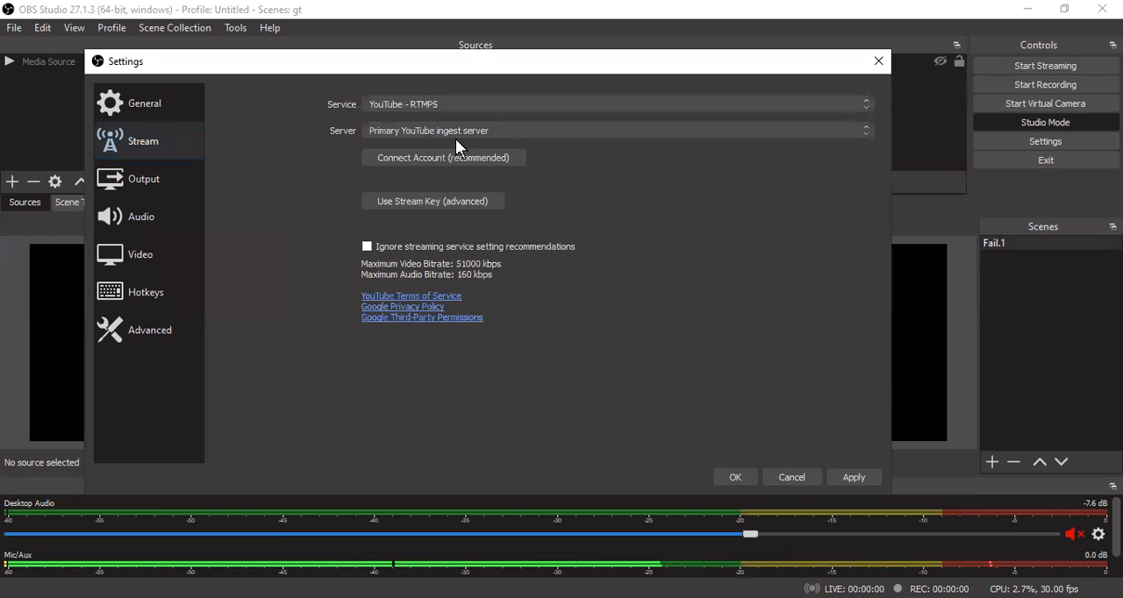
pyautogui.click(402, 99)
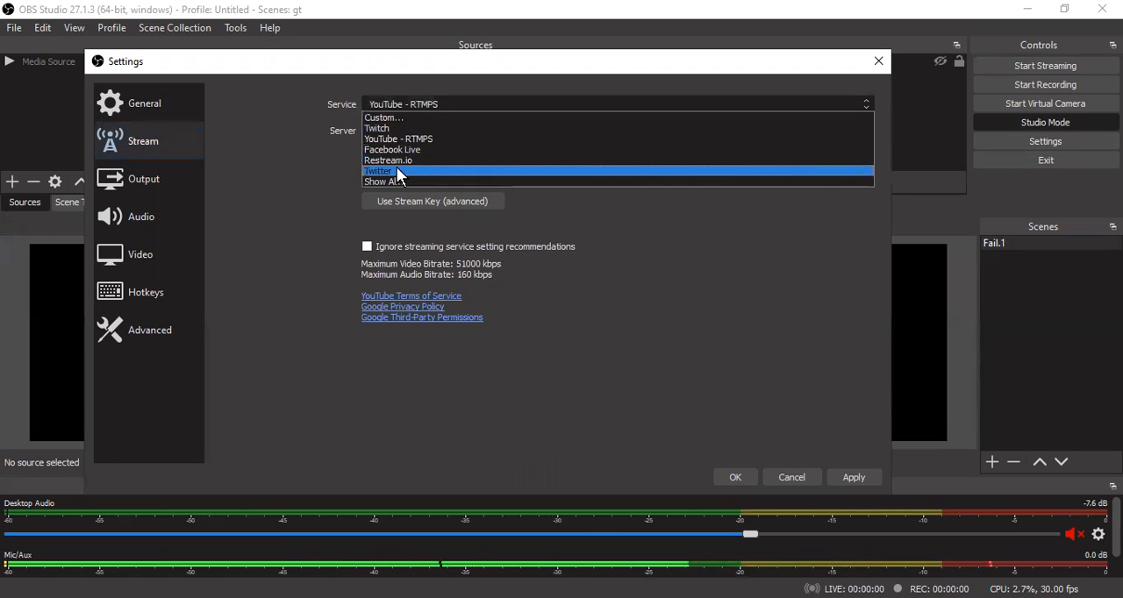
pyautogui.click(396, 166)
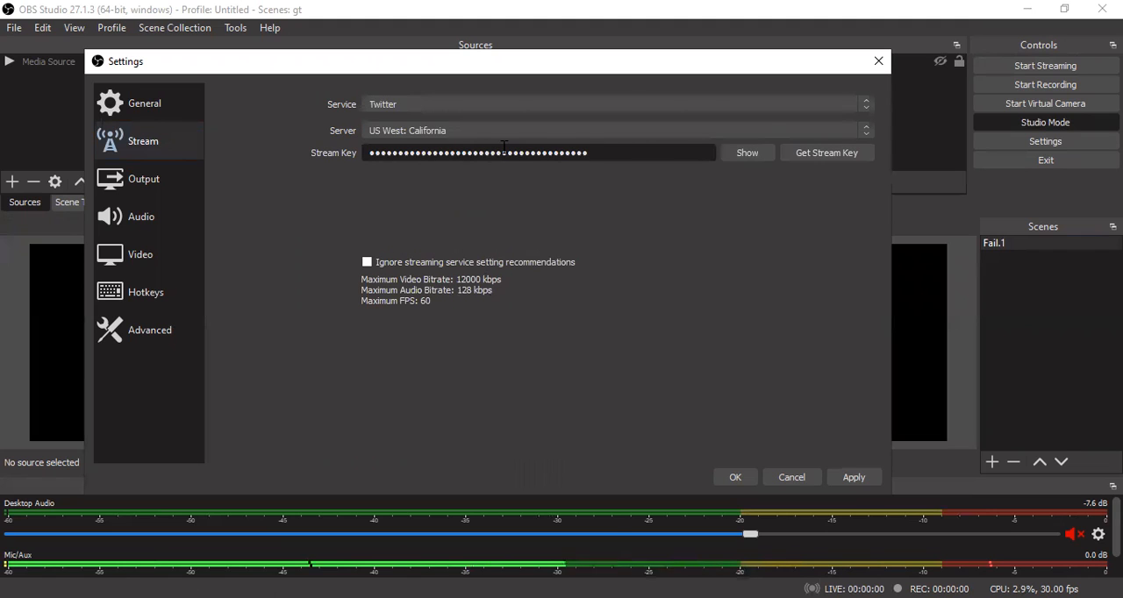
# - Clear the stored stream key and set the streaming service to Facebook Live
pyautogui.moveTo(598, 153); pyautogui.dragTo(330, 154)
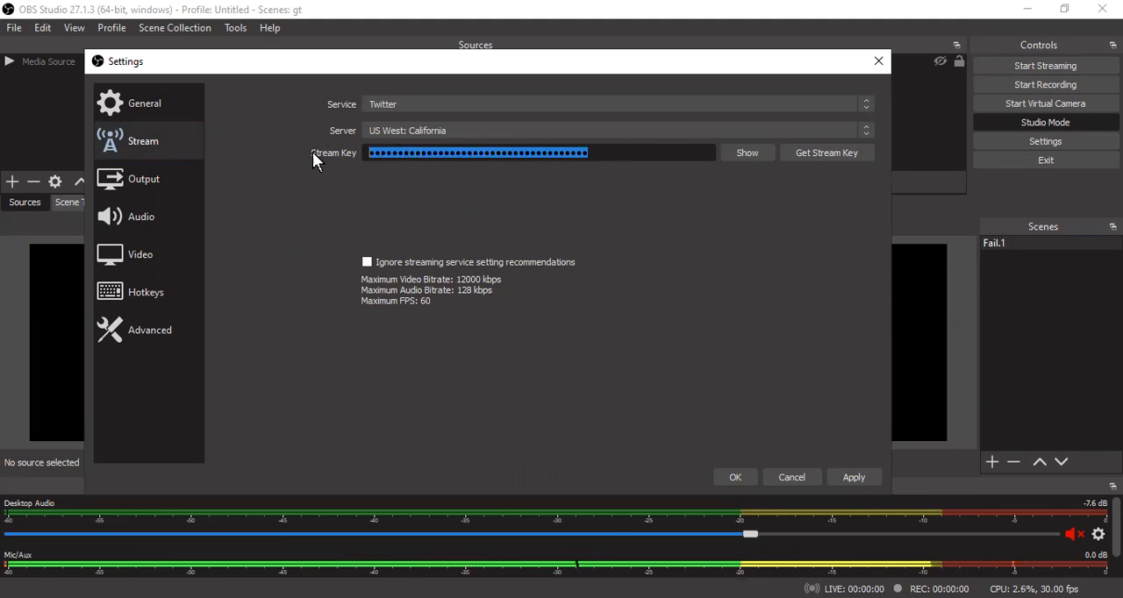
pyautogui.press('BackSpace')
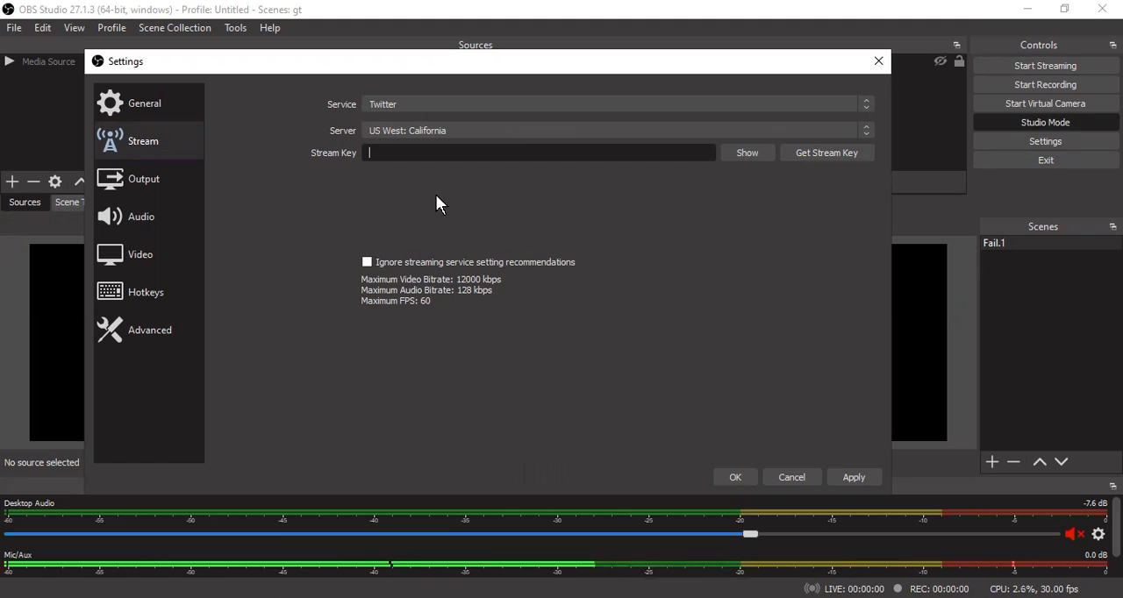
pyautogui.click(386, 107)
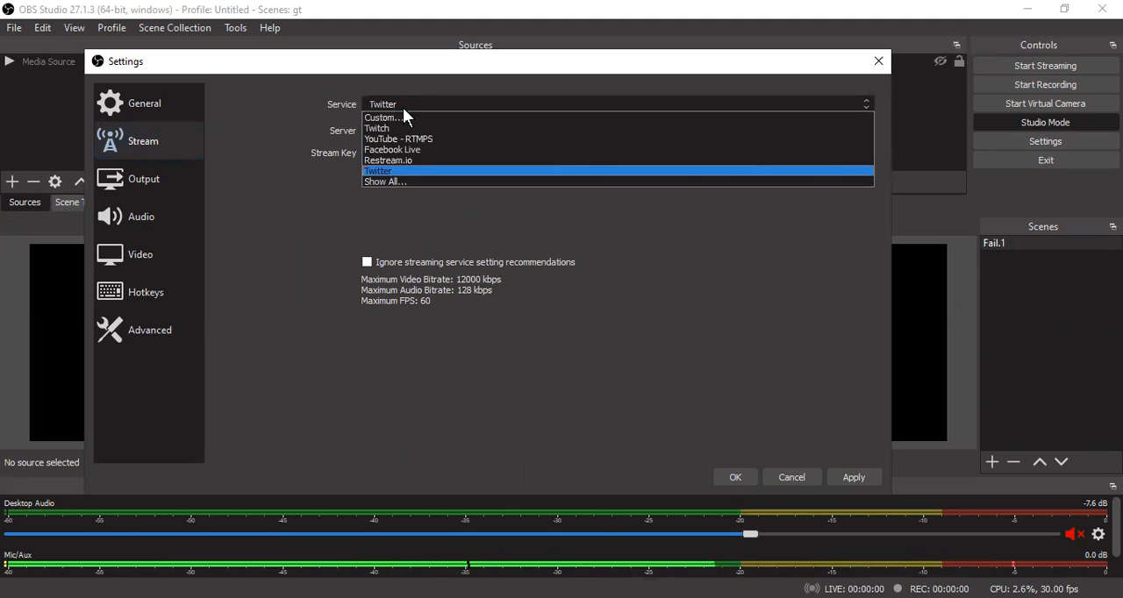
pyautogui.click(432, 150)
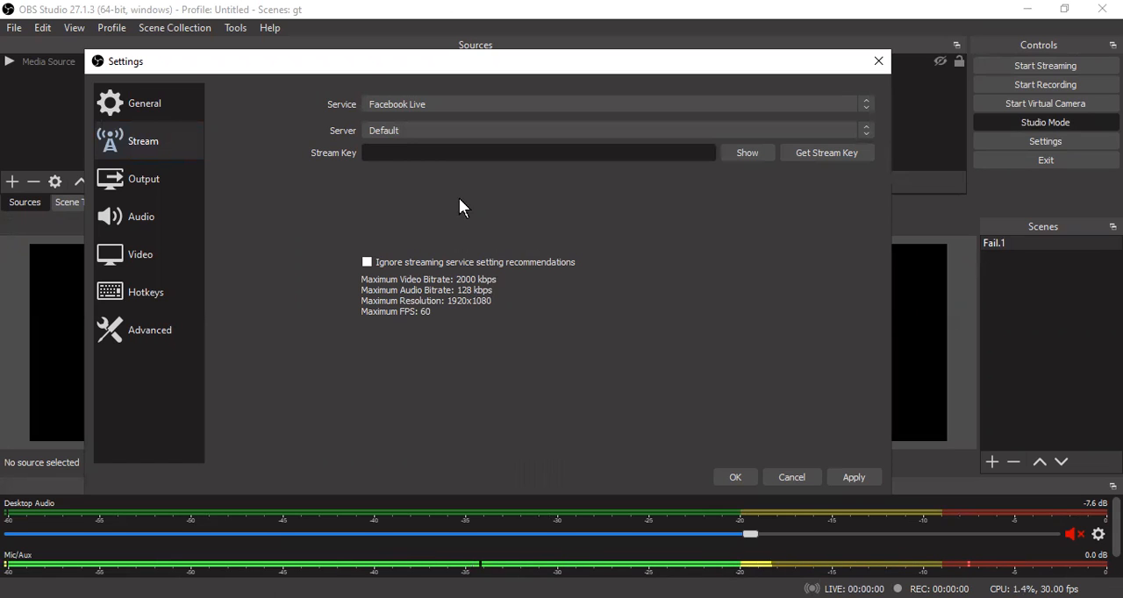
# - Try to paste a stream key for Facebook Live, and apply and close the settings
pyautogui.click(373, 151)
pyautogui.rightClick(373, 151)
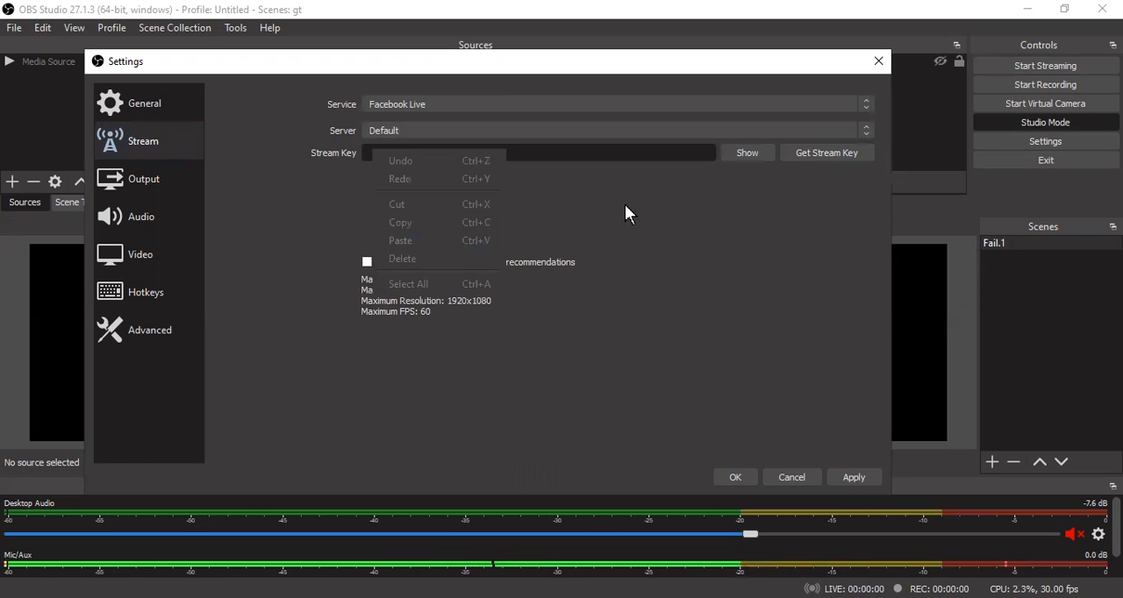
pyautogui.click(592, 153)
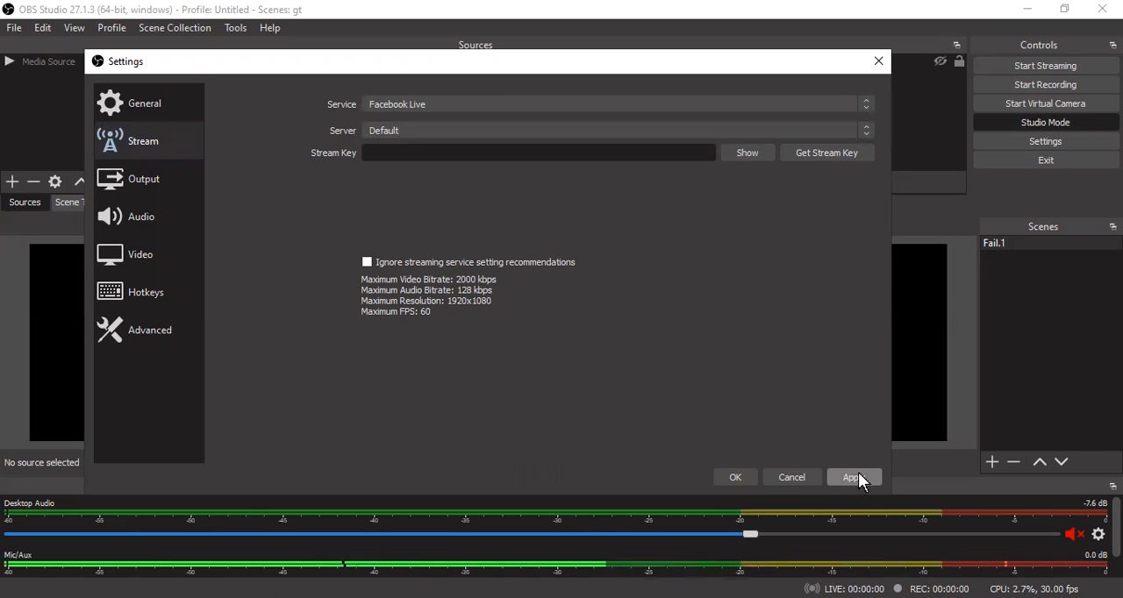
pyautogui.click(856, 476)
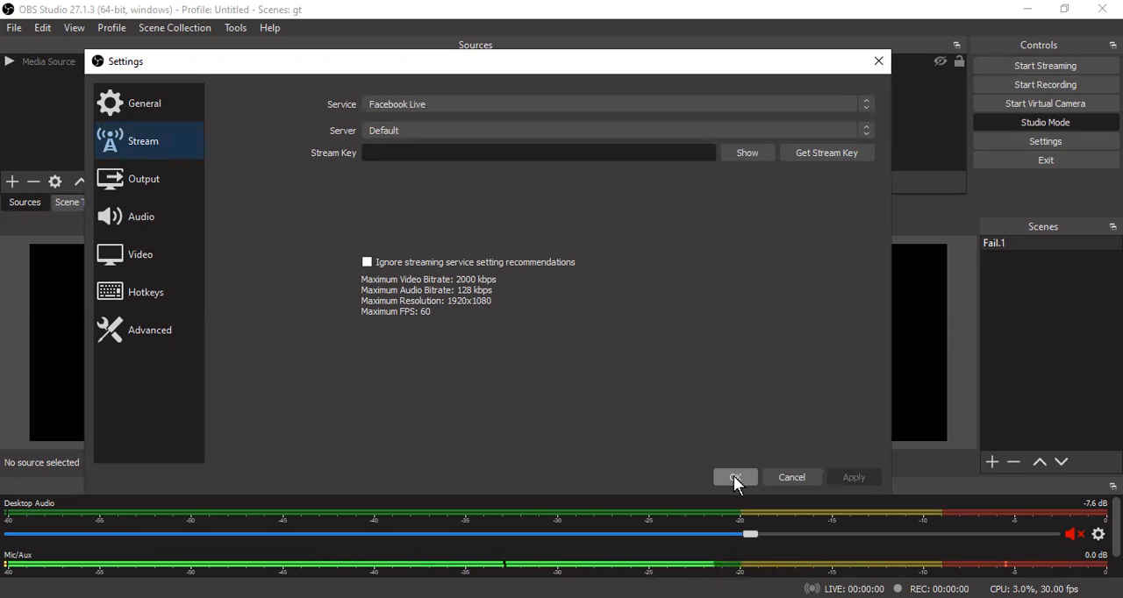
pyautogui.click(737, 479)
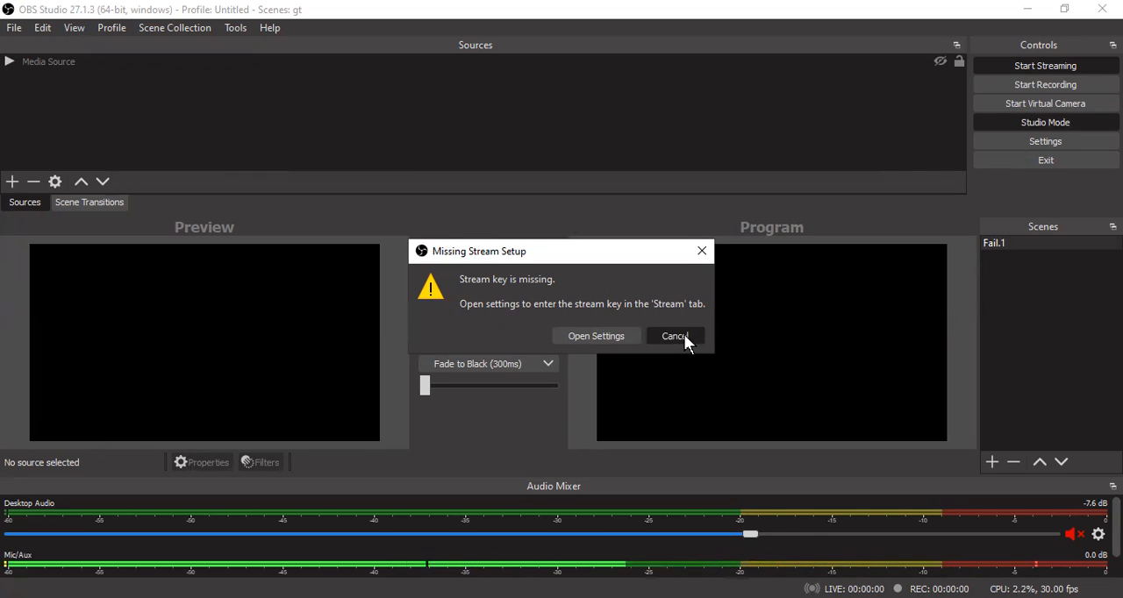
# - Dismiss the missing stream setup warning and turn off Studio Mode
pyautogui.click(684, 336)
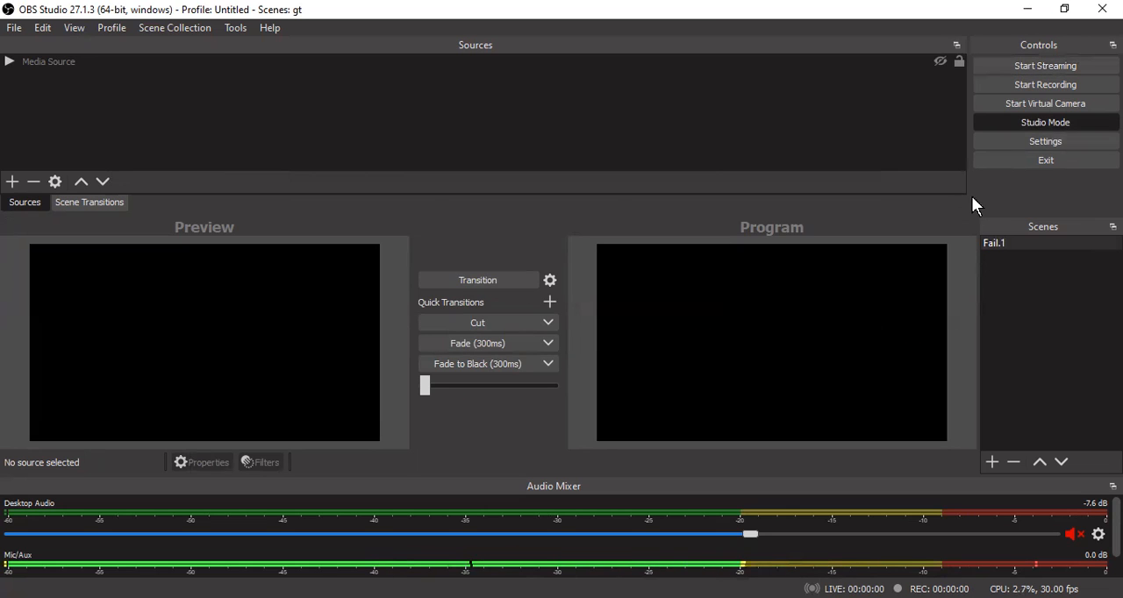
pyautogui.click(1045, 139)
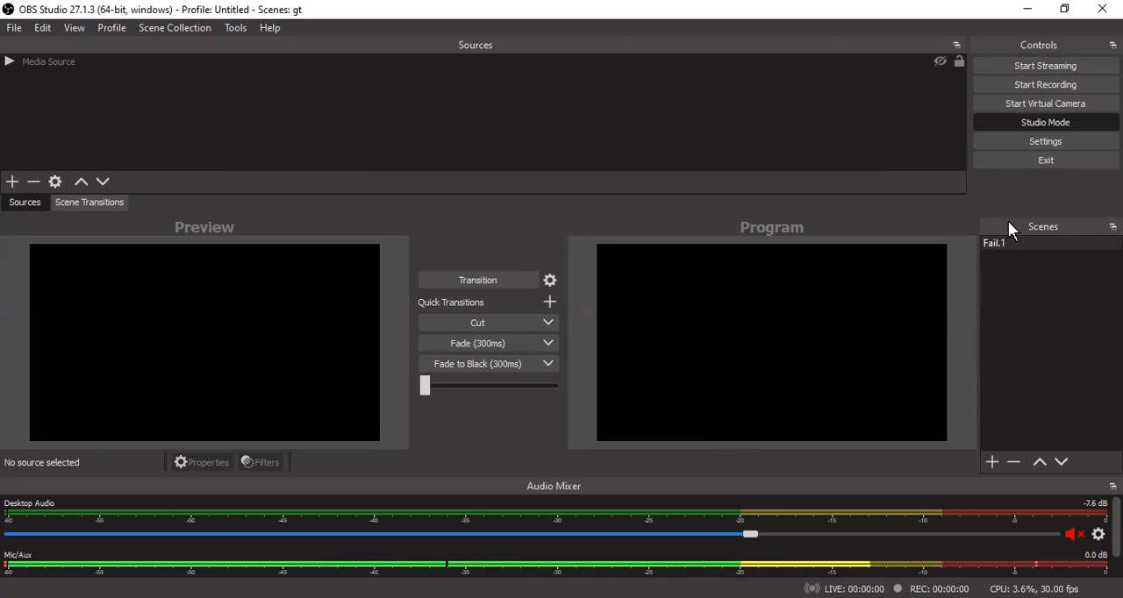
pyautogui.click(1055, 142)
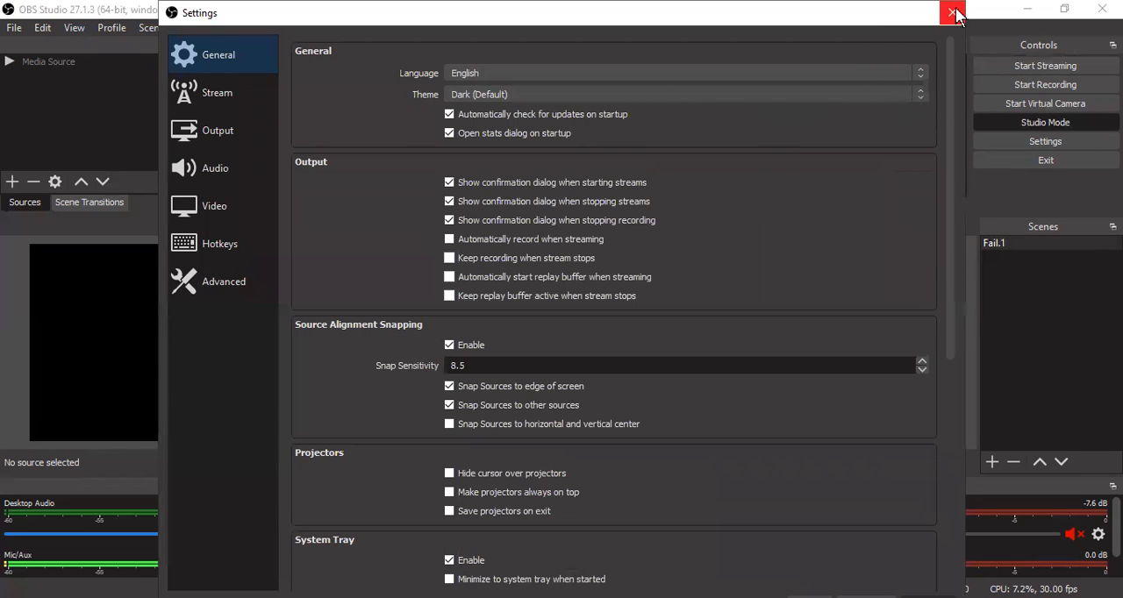
pyautogui.click(953, 12)
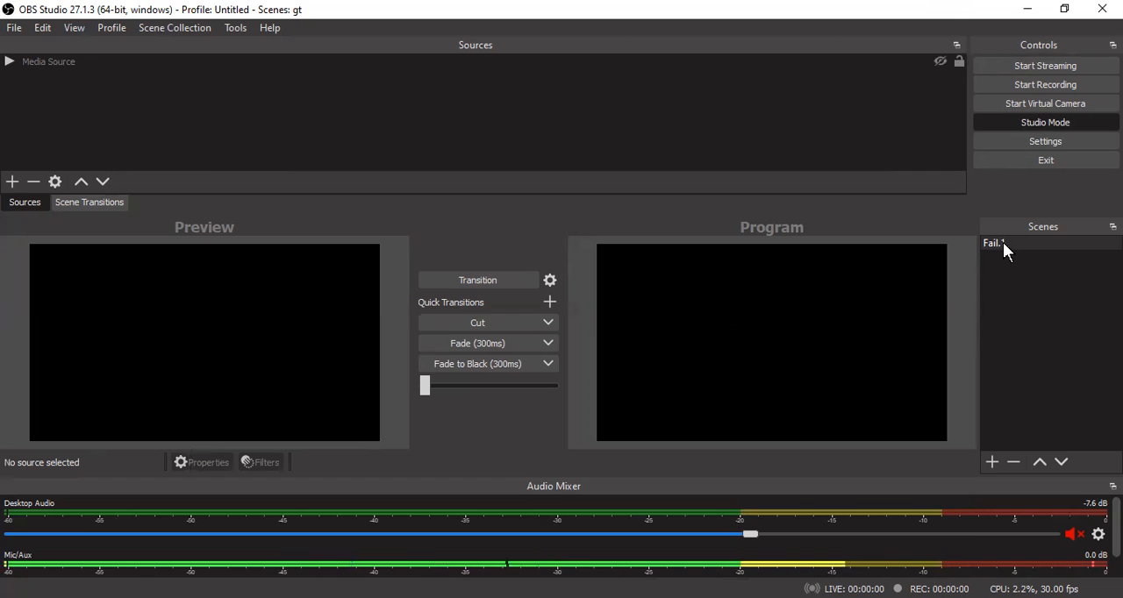
pyautogui.click(1039, 128)
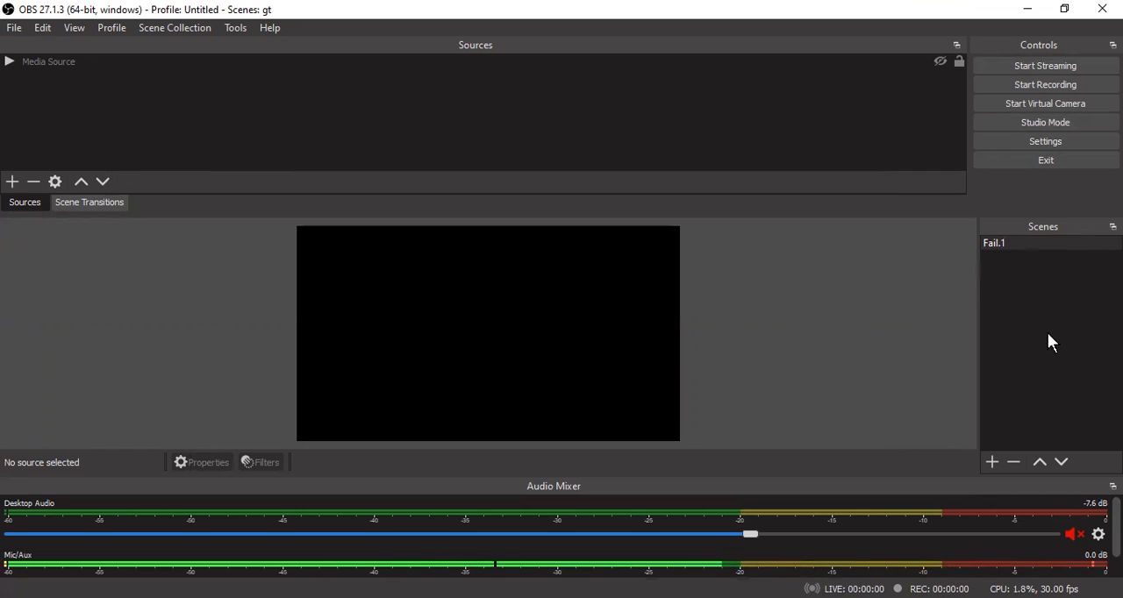
# - Add a new scene below Fail.1 and rename it Fail.2
pyautogui.click(992, 463)
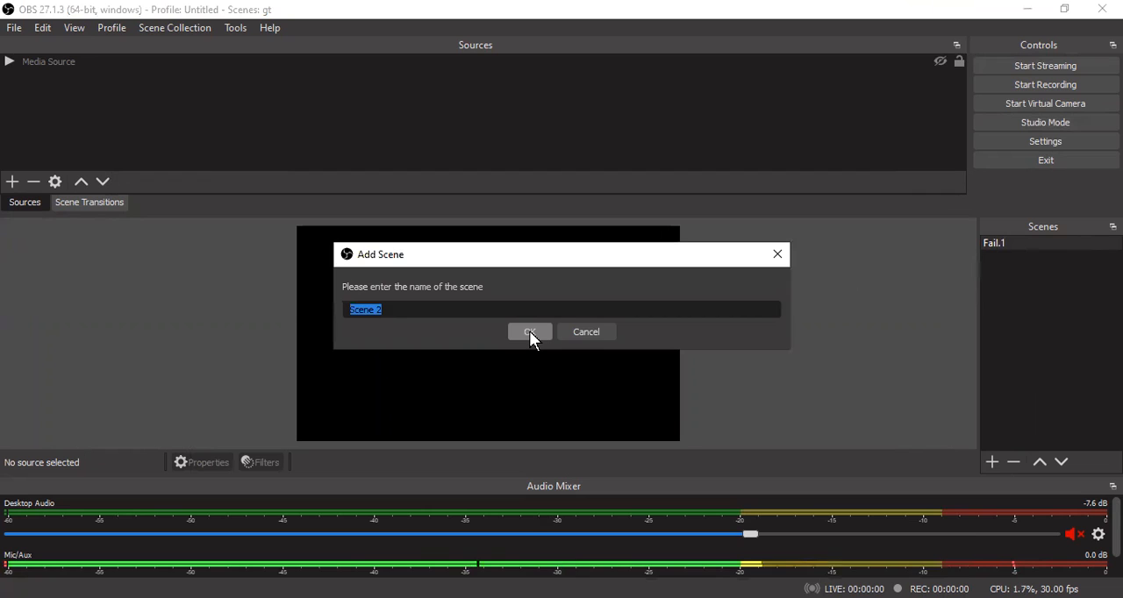
pyautogui.click(529, 330)
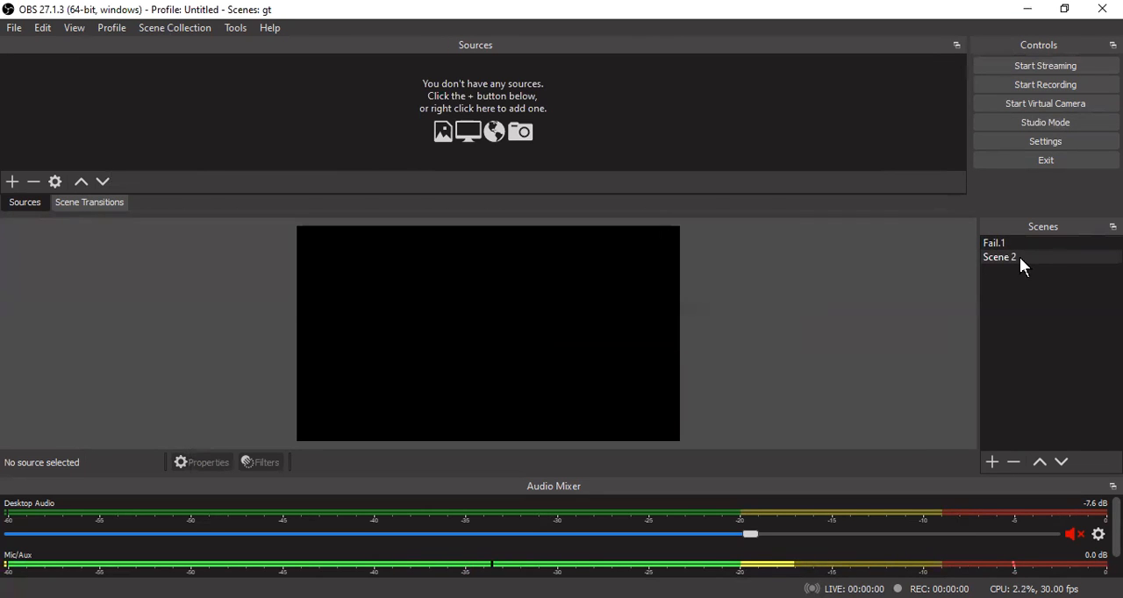
pyautogui.click(1018, 256)
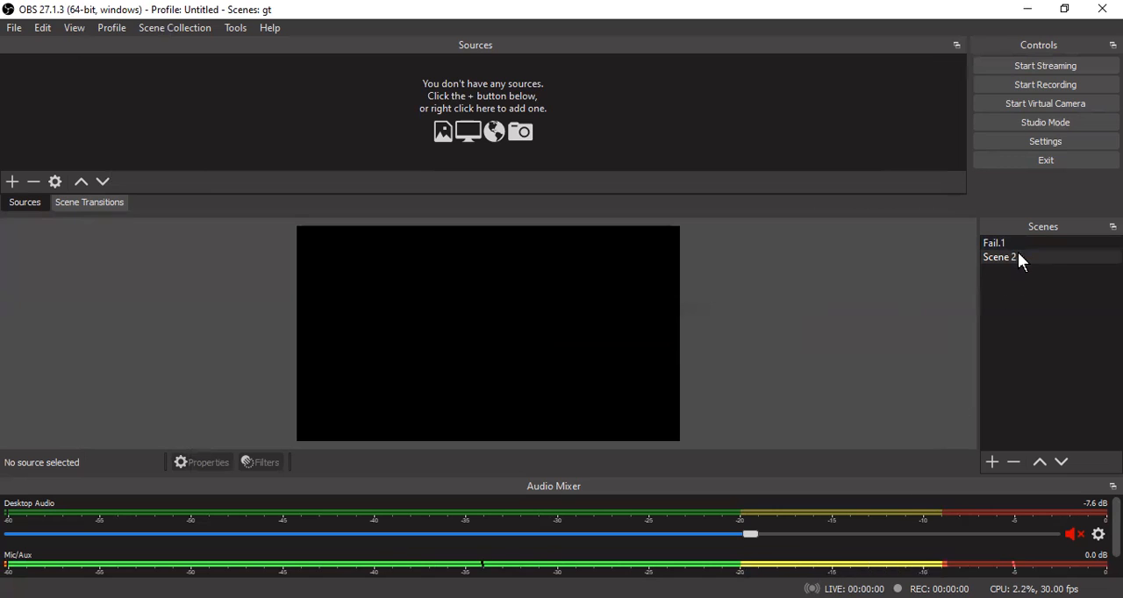
pyautogui.rightClick(1020, 254)
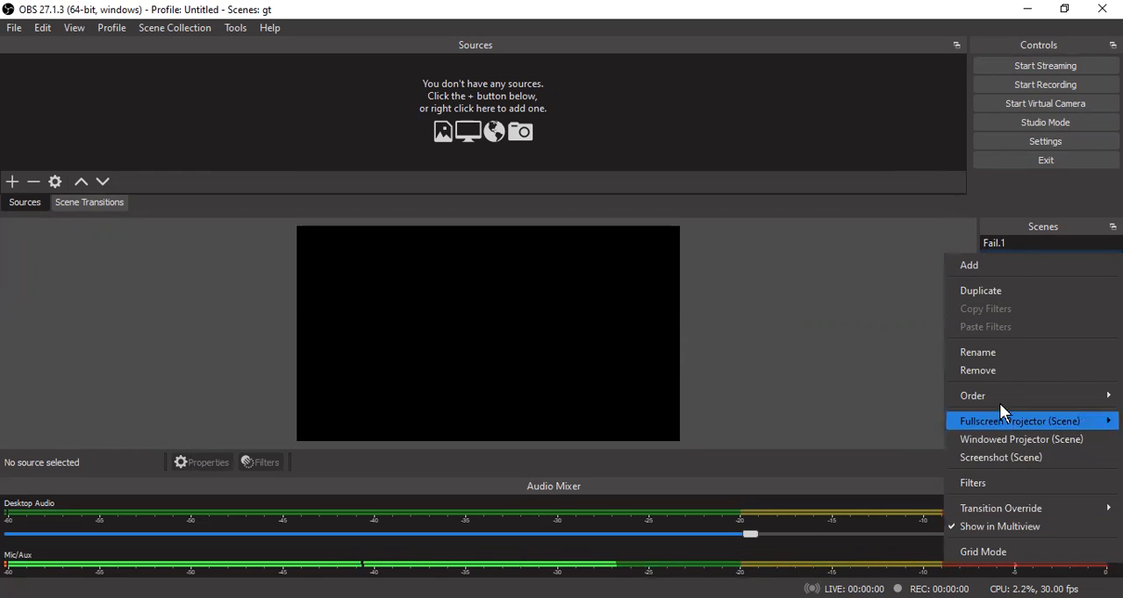
pyautogui.click(1004, 352)
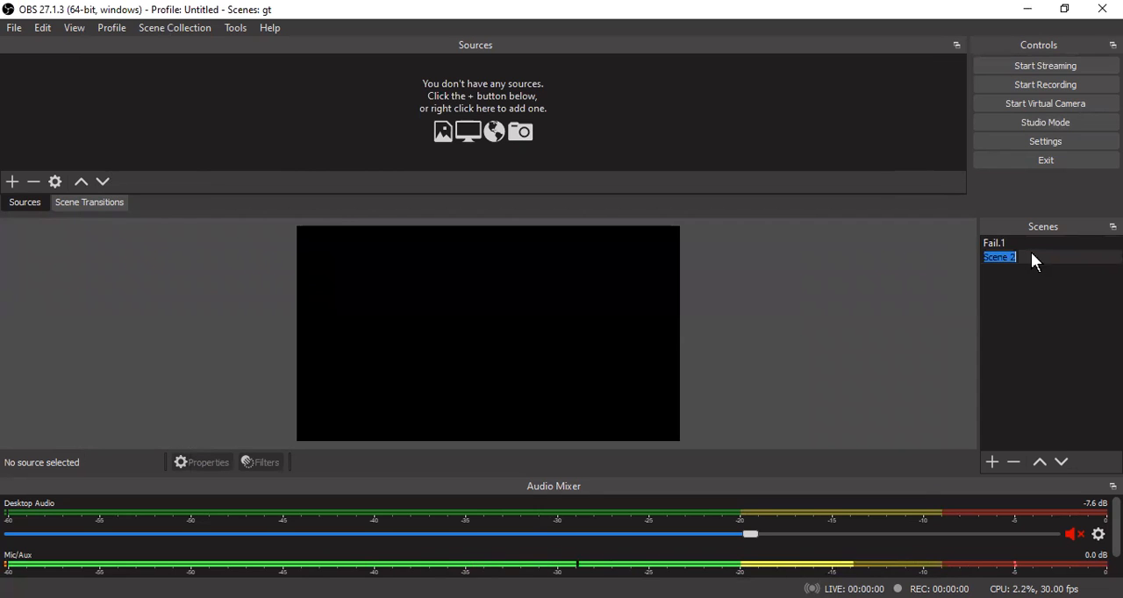
pyautogui.click(1054, 250)
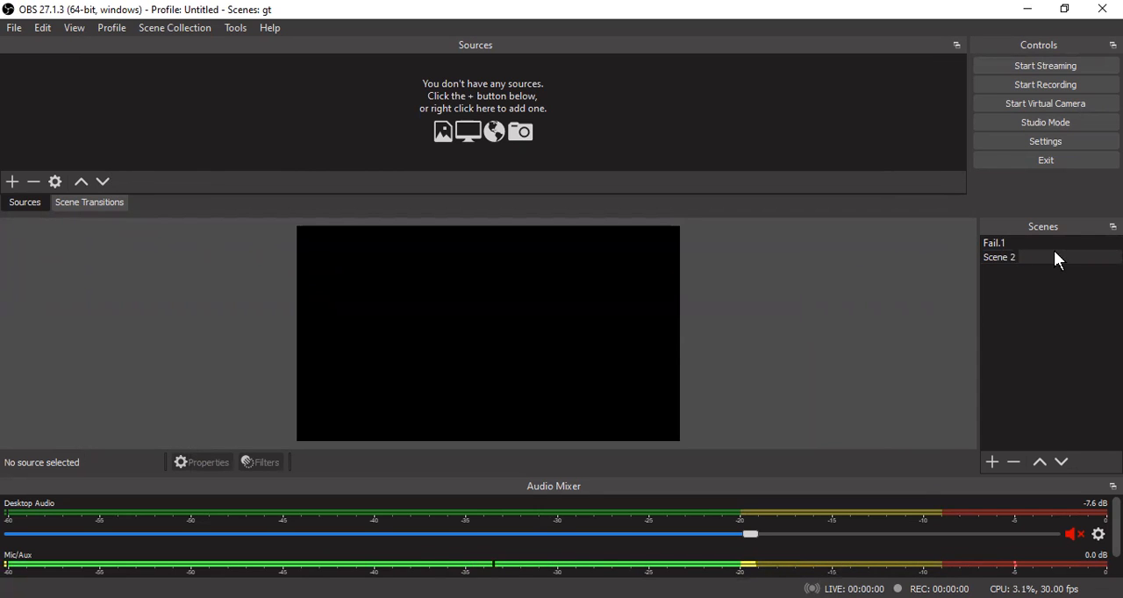
pyautogui.press('BackSpace')
pyautogui.press('BackSpace')
pyautogui.press('BackSpace')
pyautogui.press('BackSpace')
pyautogui.press('BackSpace')
pyautogui.press('BackSpace')
pyautogui.press('BackSpace')
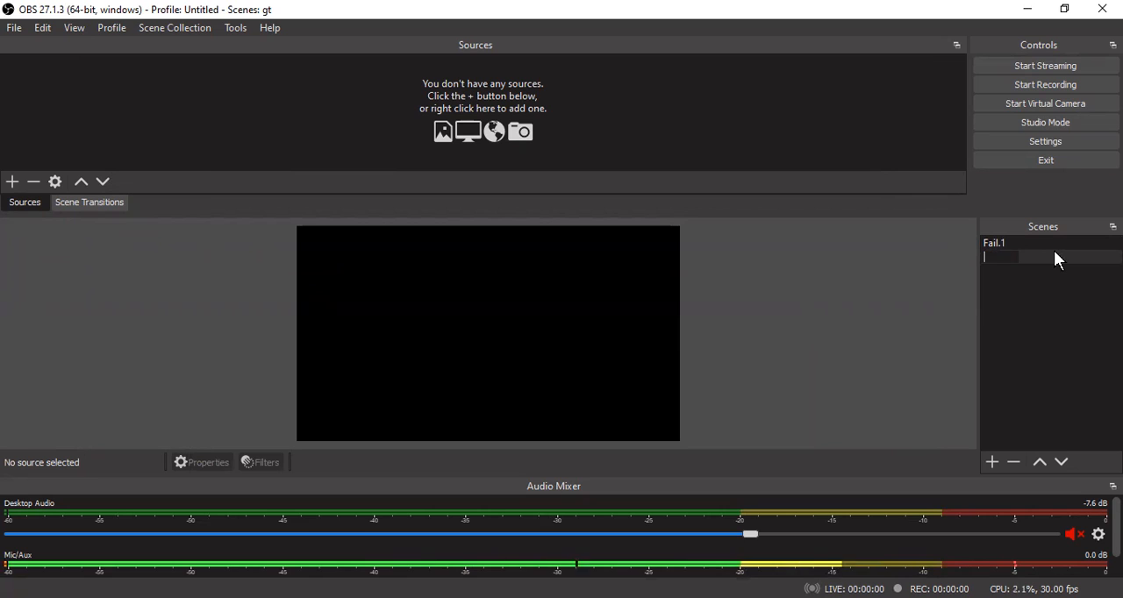
pyautogui.write('Fail')
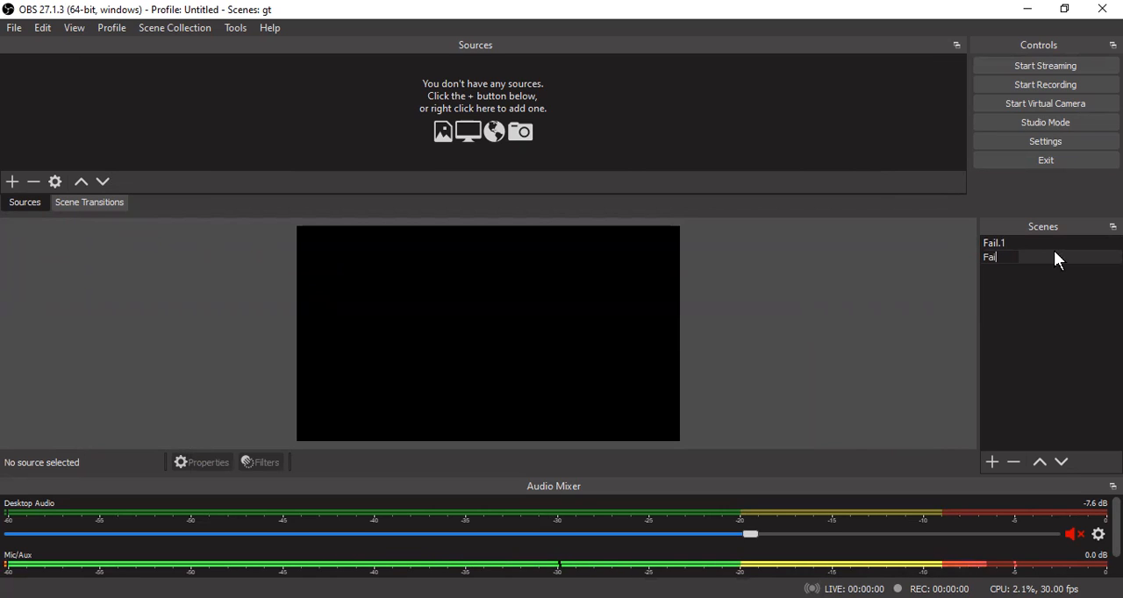
pyautogui.write('.2')
pyautogui.press('Return')
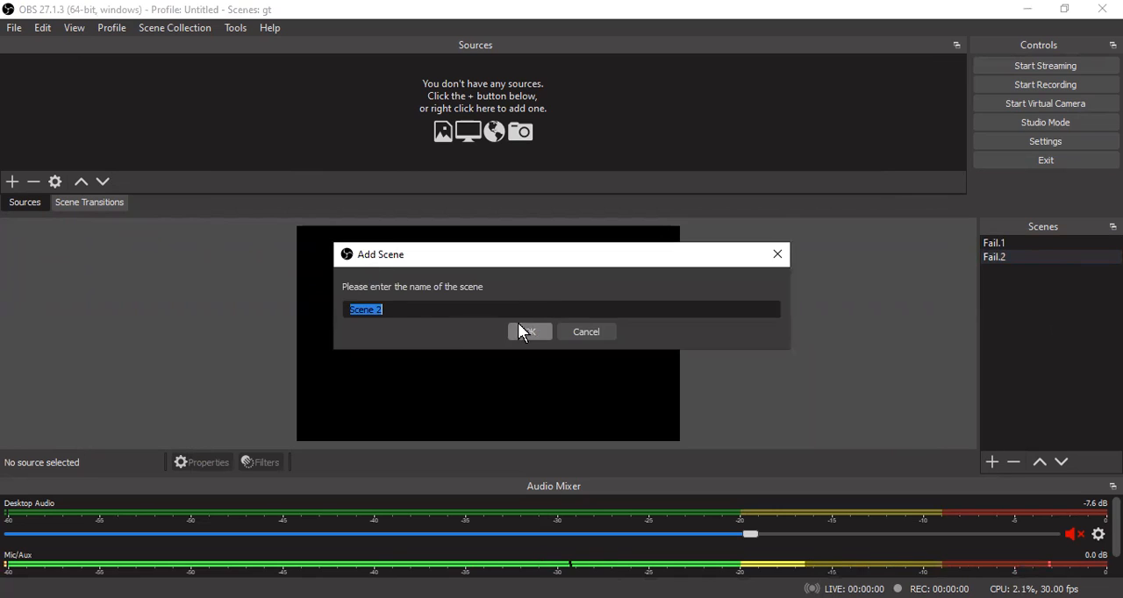
# - Add another scene below Fail.2 and rename it Fail.3
pyautogui.click(529, 332)
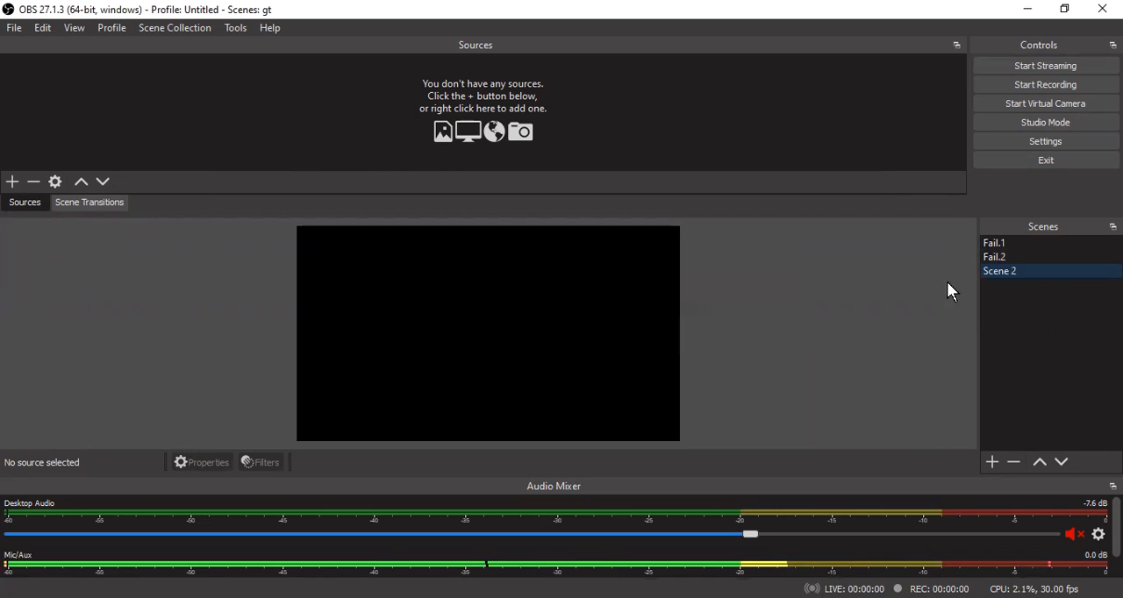
pyautogui.rightClick(1024, 270)
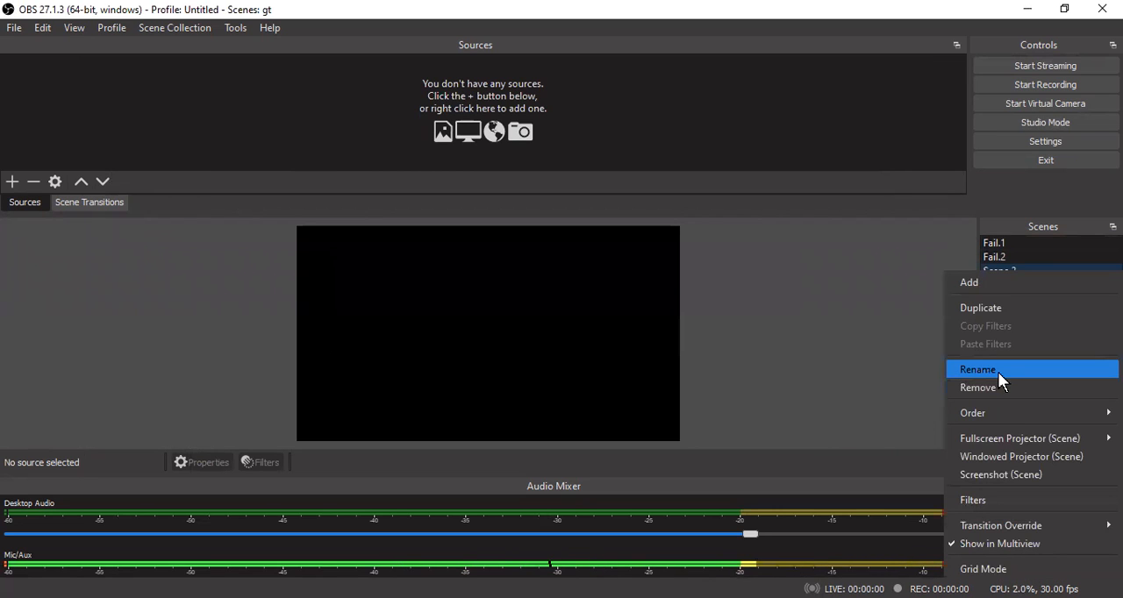
pyautogui.click(997, 371)
pyautogui.press('BackSpace')
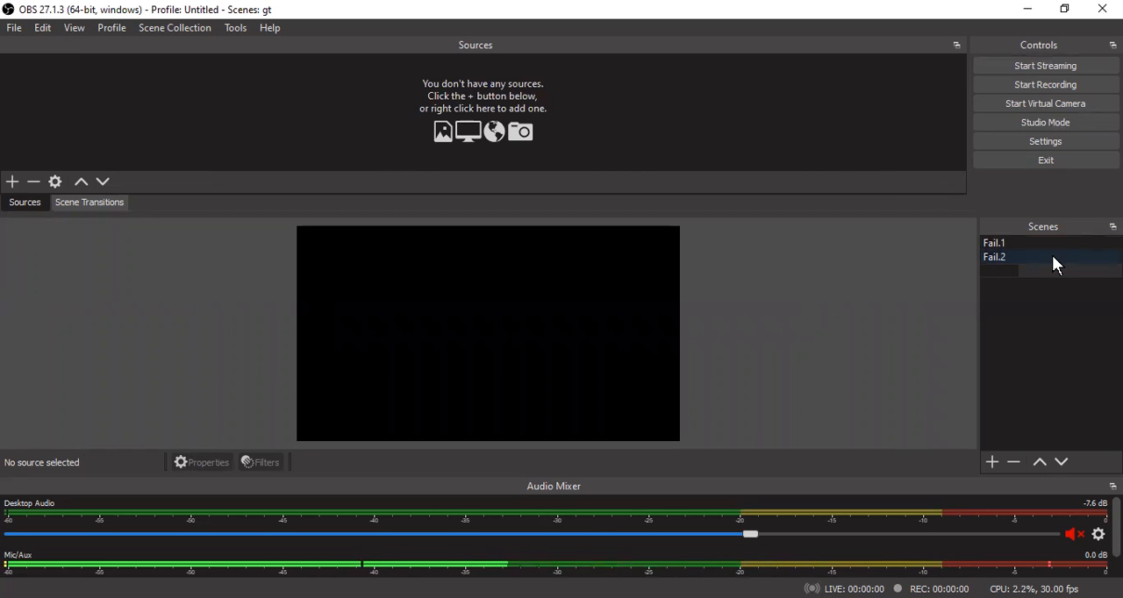
pyautogui.write('Fail')
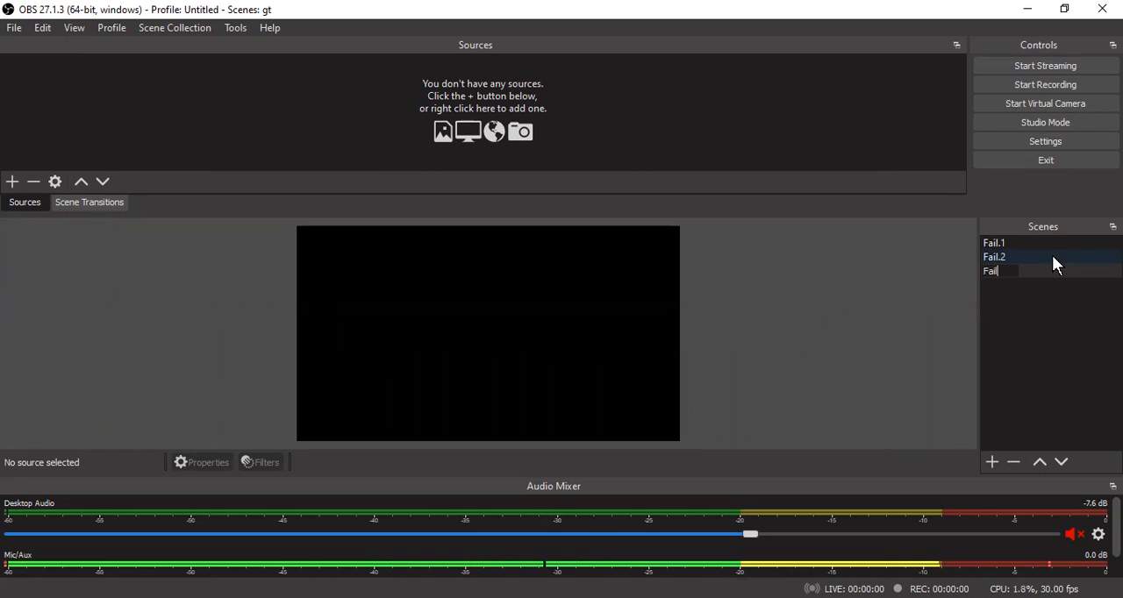
pyautogui.write('.3')
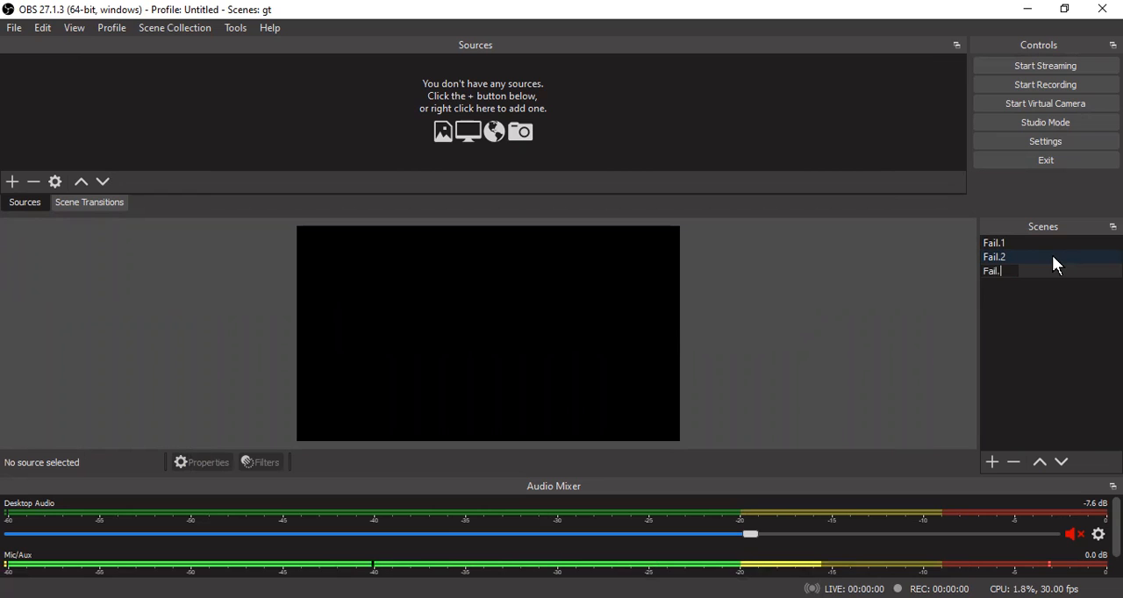
pyautogui.press('Return')
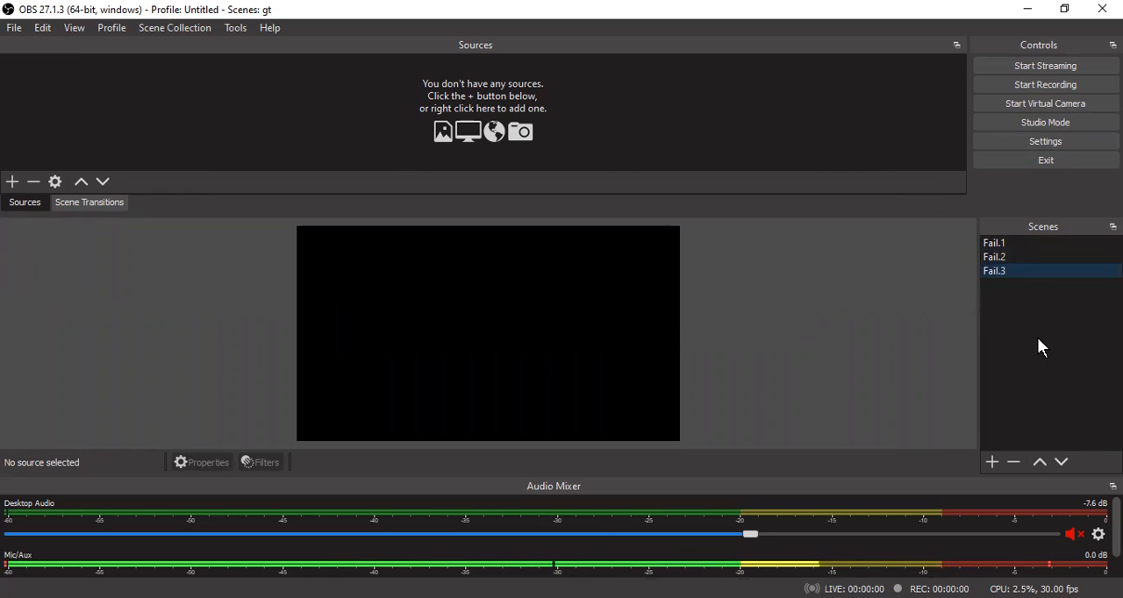
# - Add a new scene below Fail.3 and rename it F.4
pyautogui.click(990, 459)
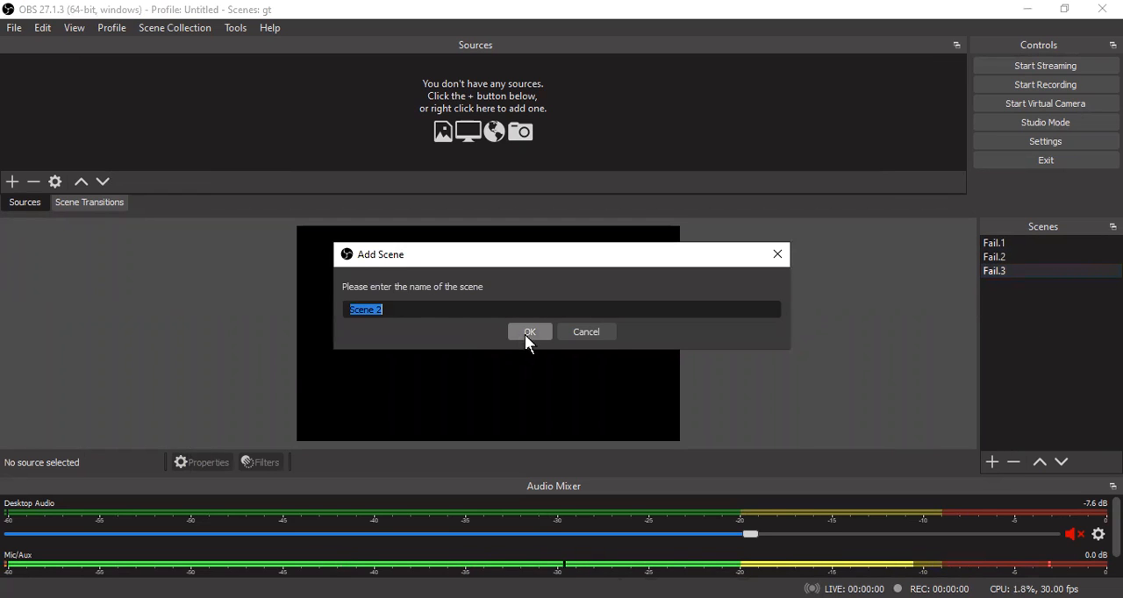
pyautogui.click(529, 333)
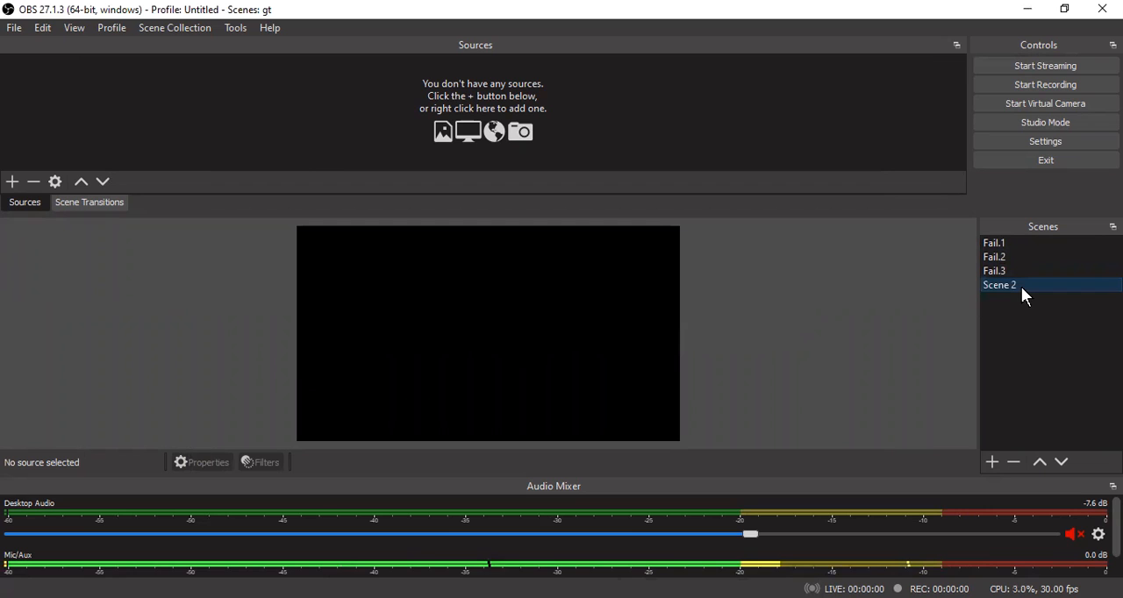
pyautogui.rightClick(1021, 287)
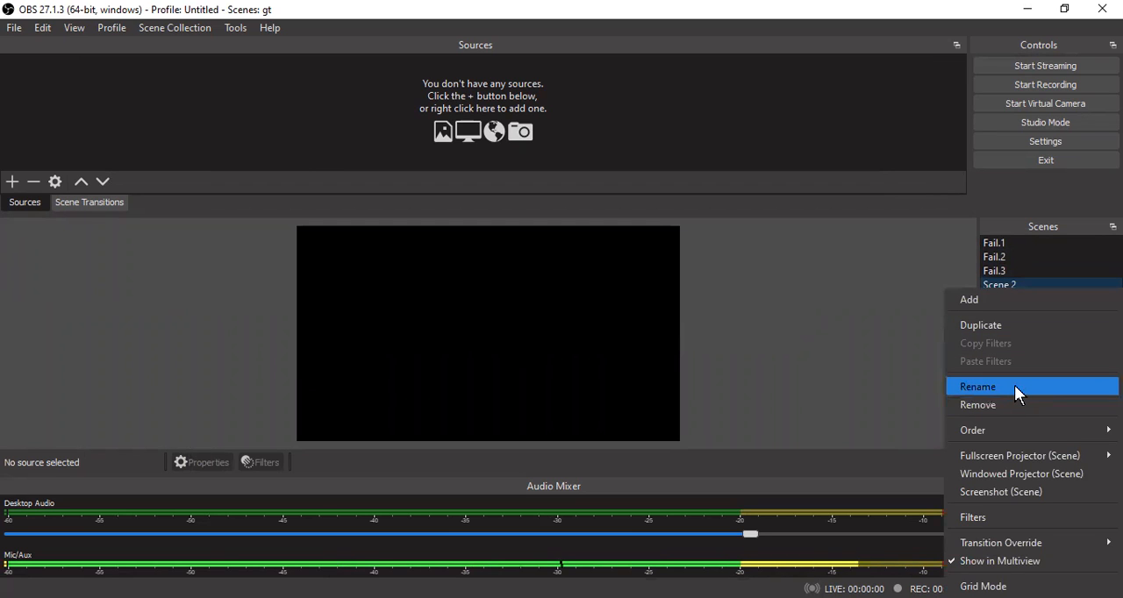
pyautogui.click(1015, 386)
pyautogui.press('BackSpace')
pyautogui.write('F.')
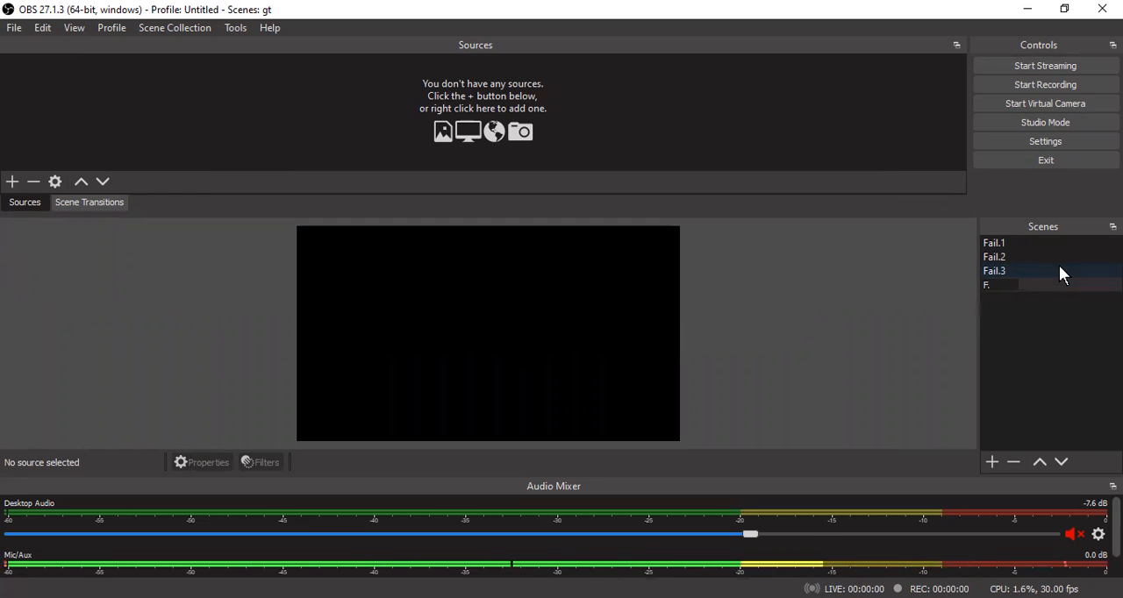
pyautogui.write('4')
pyautogui.press('Return')
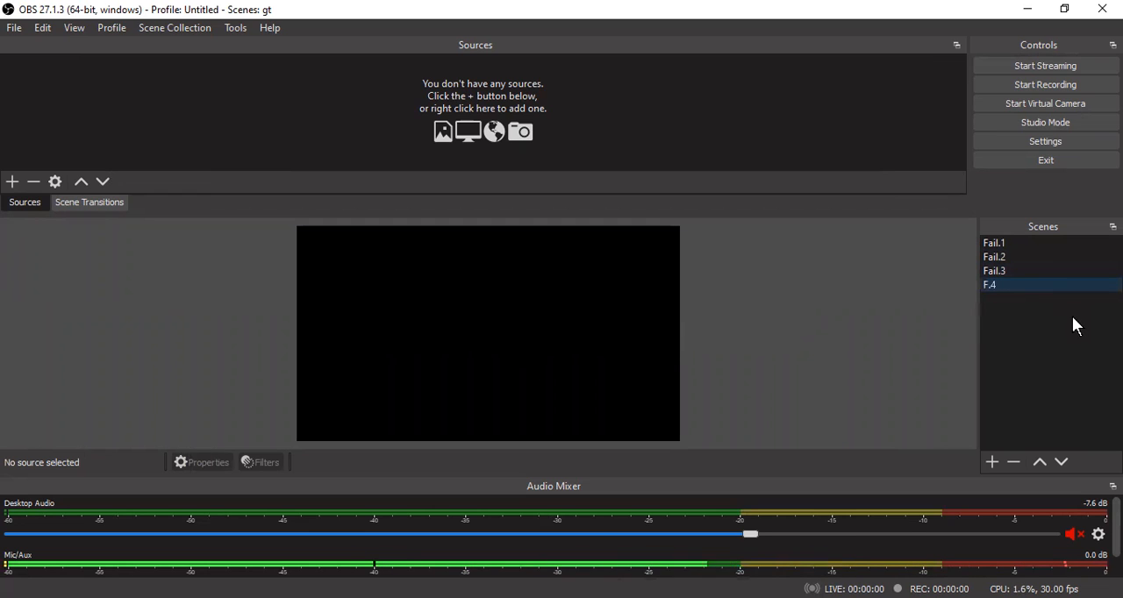
# - Add a new scene below F.4 and rename it Iklan Produk Minuman
pyautogui.click(991, 462)
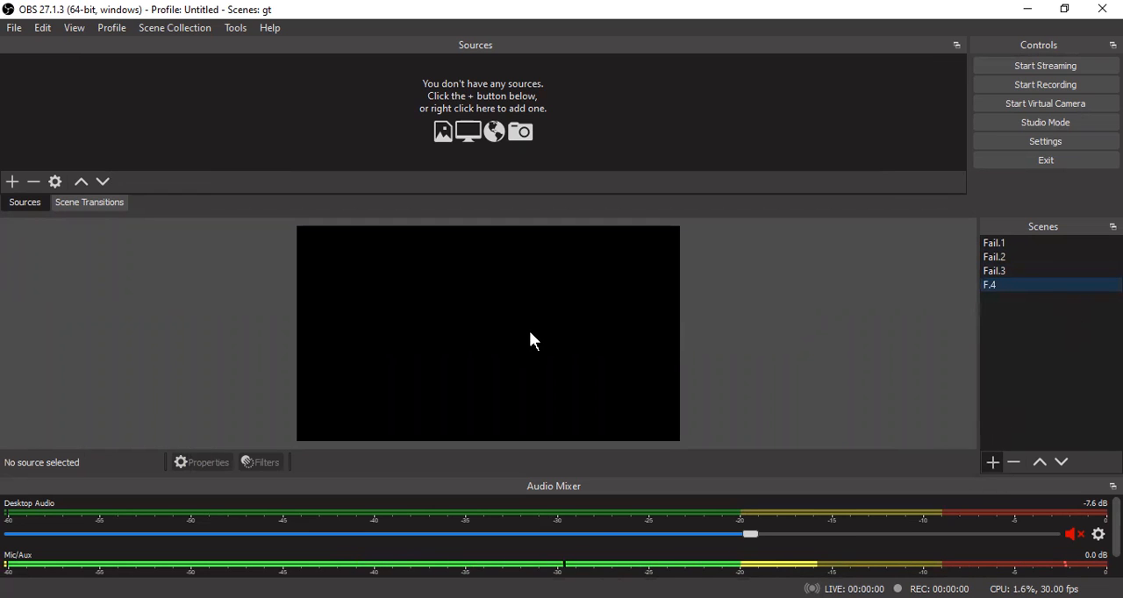
pyautogui.click(530, 330)
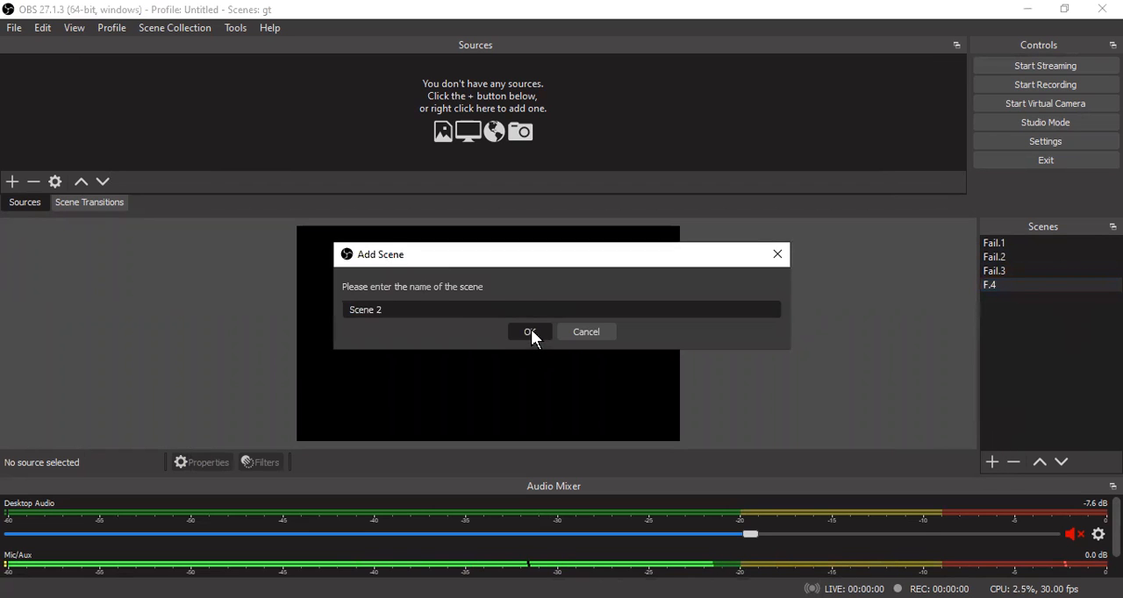
pyautogui.rightClick(1011, 299)
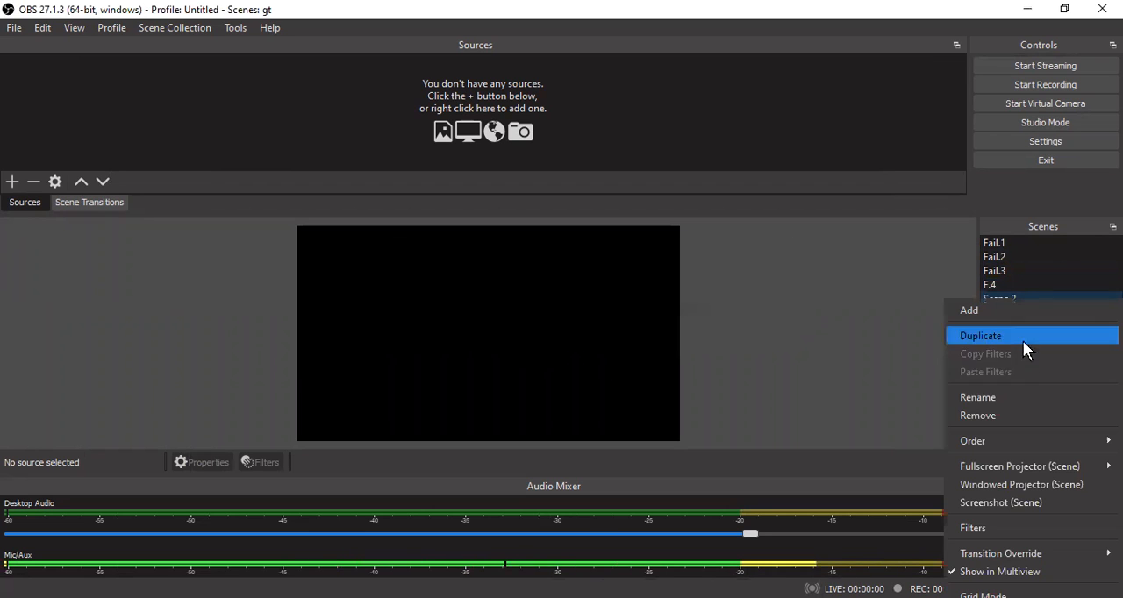
pyautogui.click(1014, 397)
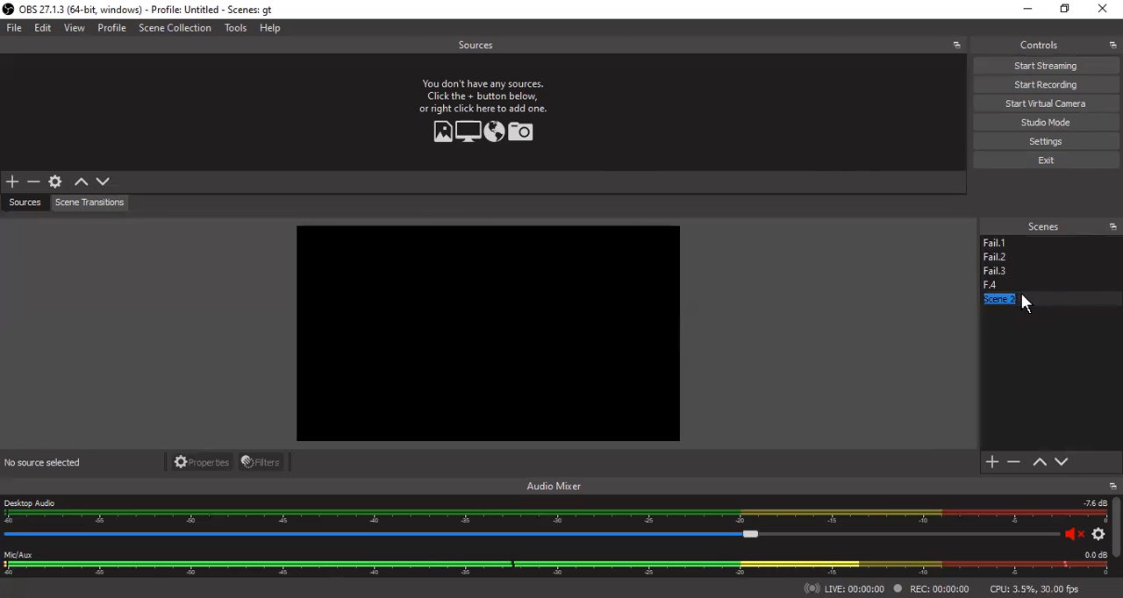
pyautogui.write('1')
pyautogui.write('klan ')
pyautogui.write('Proc')
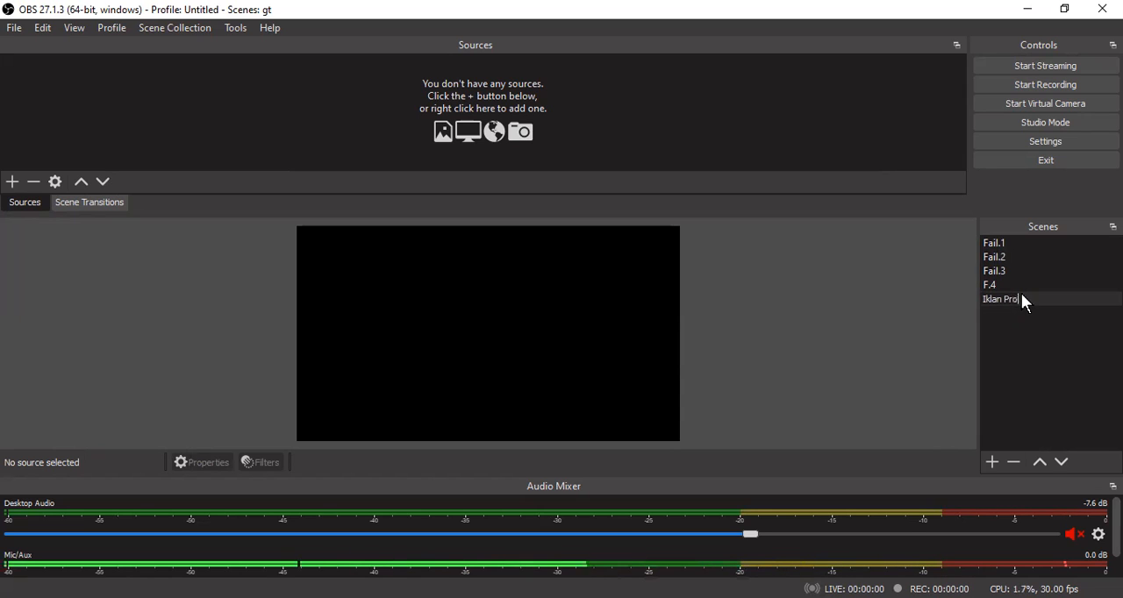
pyautogui.write('uk')
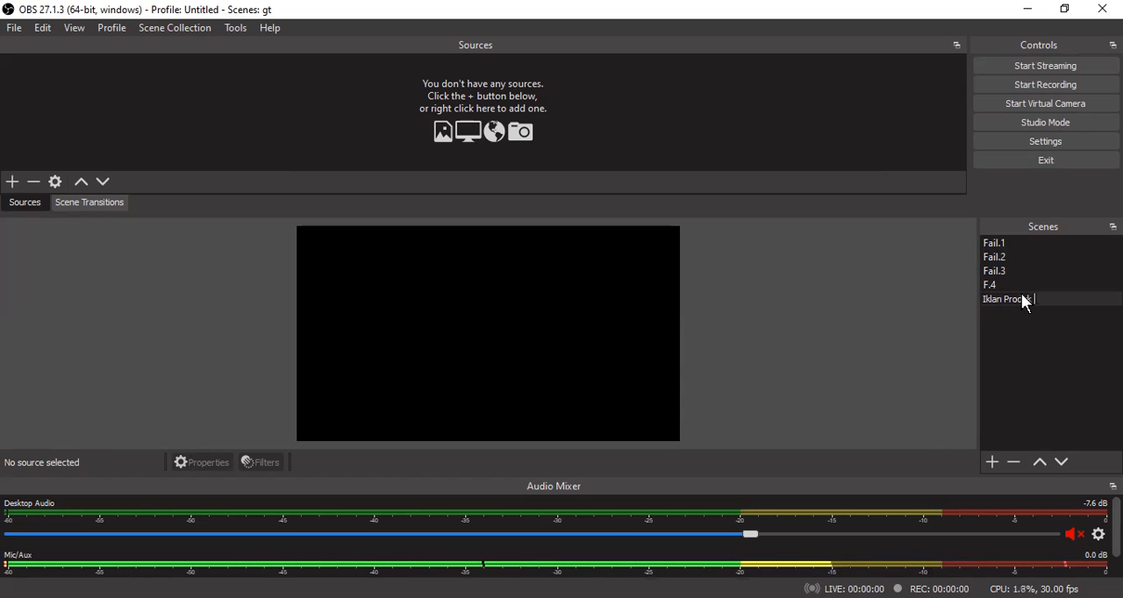
pyautogui.write(' Minuman')
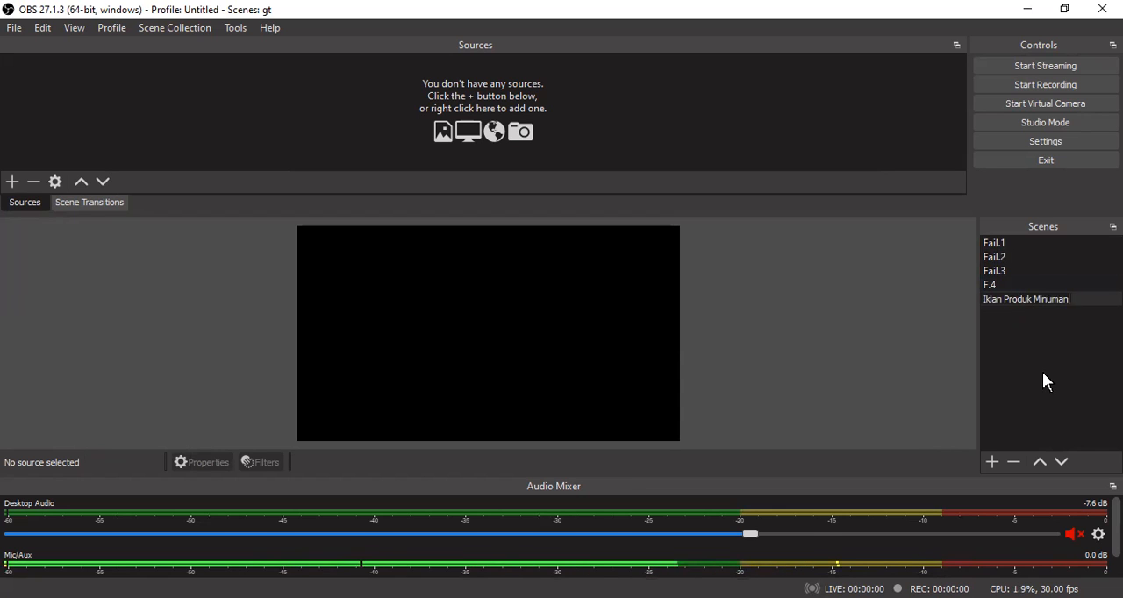
pyautogui.press('Return')
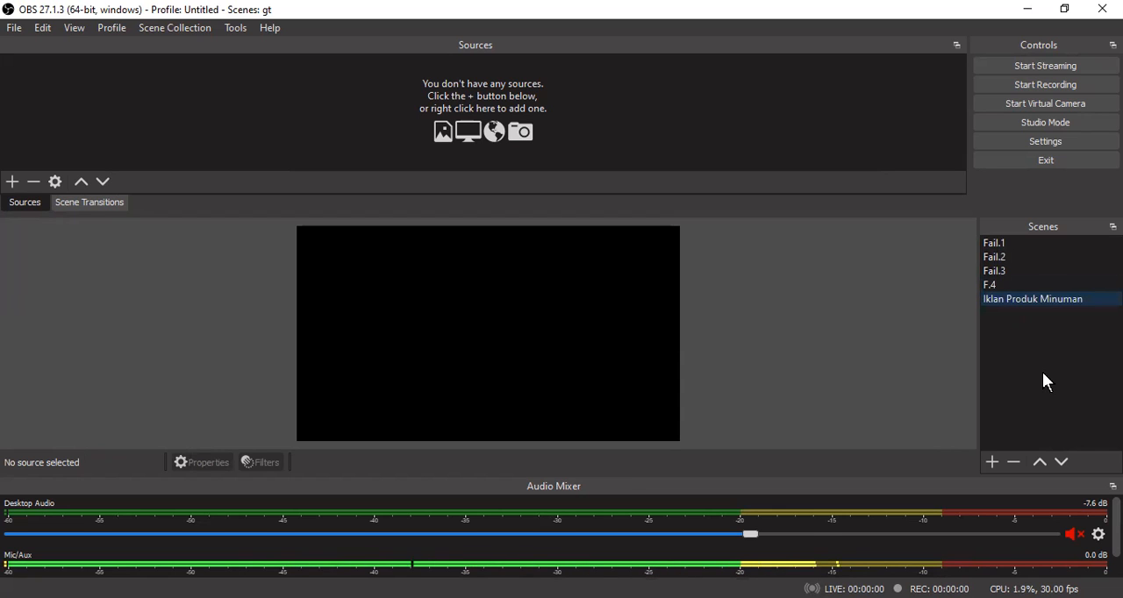
# - Add a new scene below Iklan Produk Minuman and rename it Iklan Produk Makanan
pyautogui.click(993, 462)
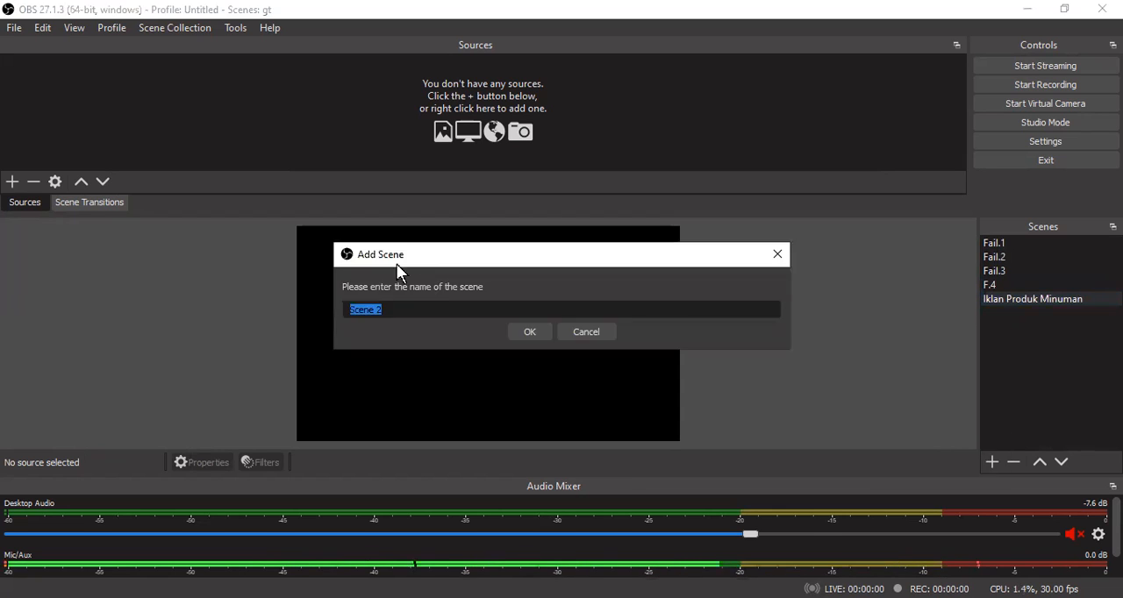
pyautogui.click(532, 333)
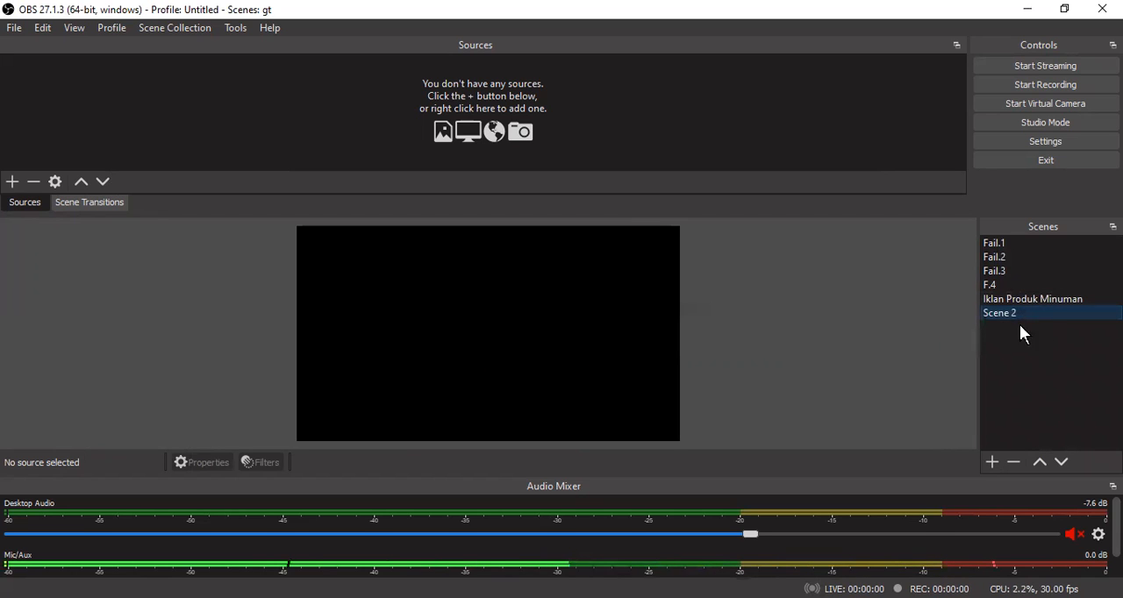
pyautogui.rightClick(1023, 316)
pyautogui.click(1011, 412)
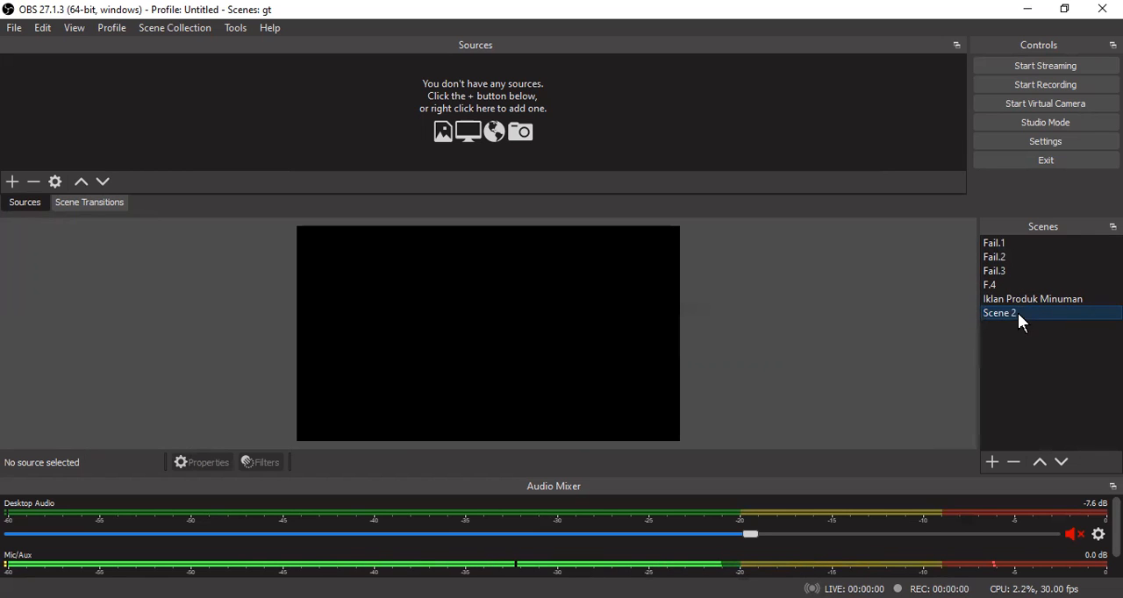
pyautogui.rightClick(1019, 314)
pyautogui.click(1011, 411)
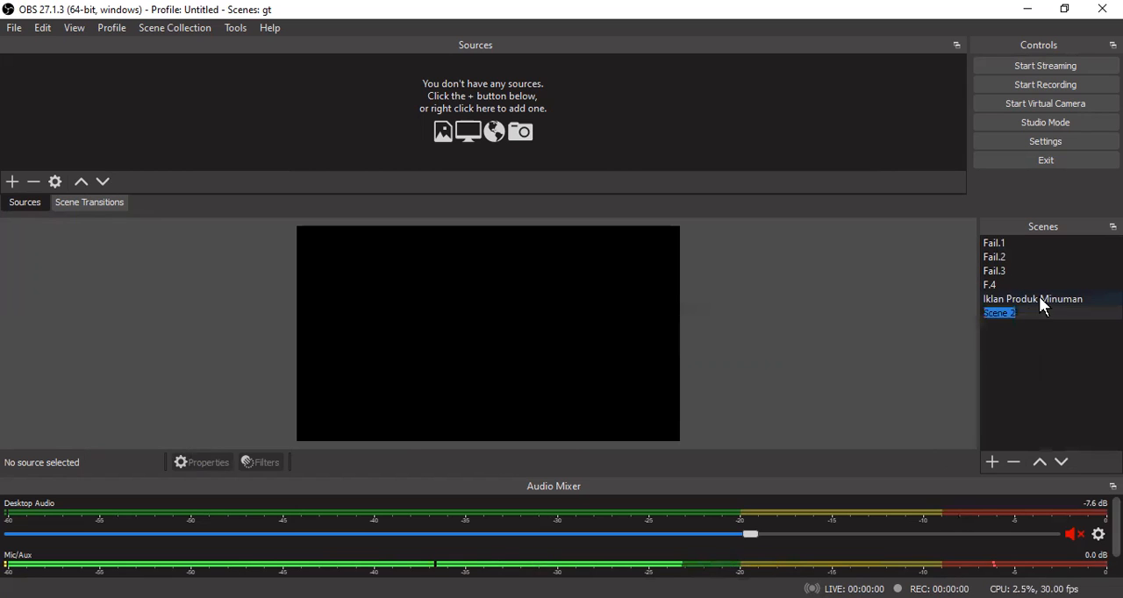
pyautogui.press('BackSpace')
pyautogui.write('Iklan')
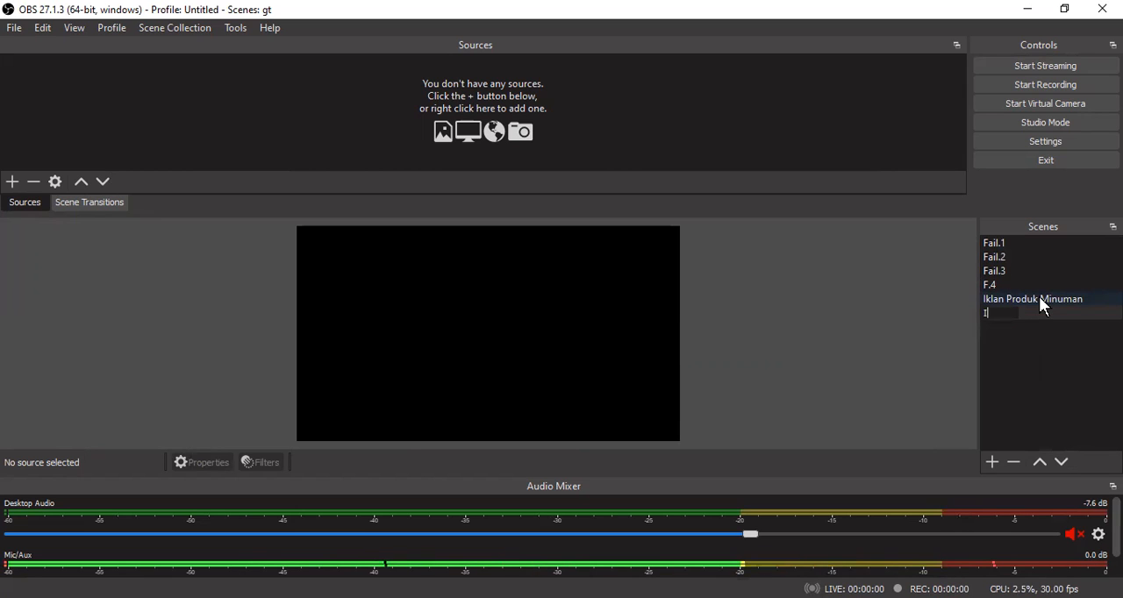
pyautogui.write(' Produk')
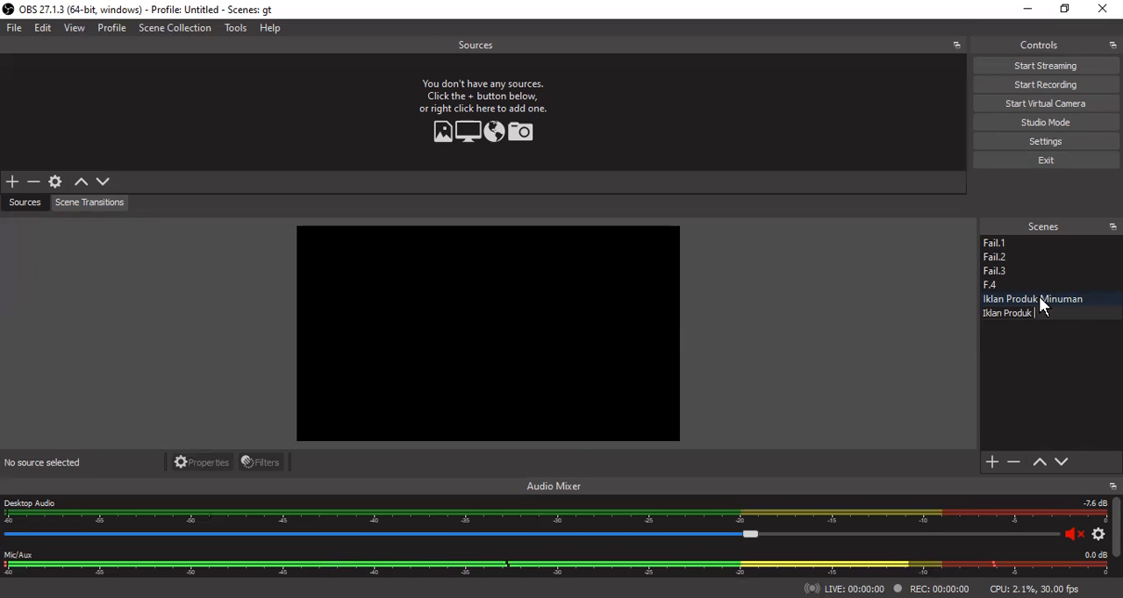
pyautogui.write(' Makana')
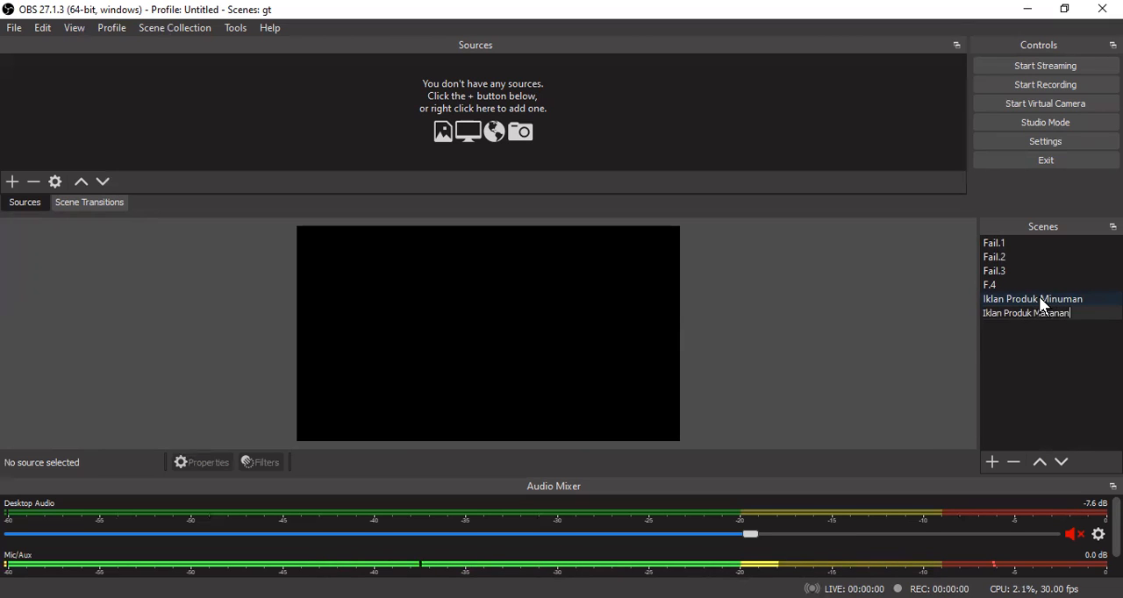
pyautogui.write('n')
pyautogui.press('Return')
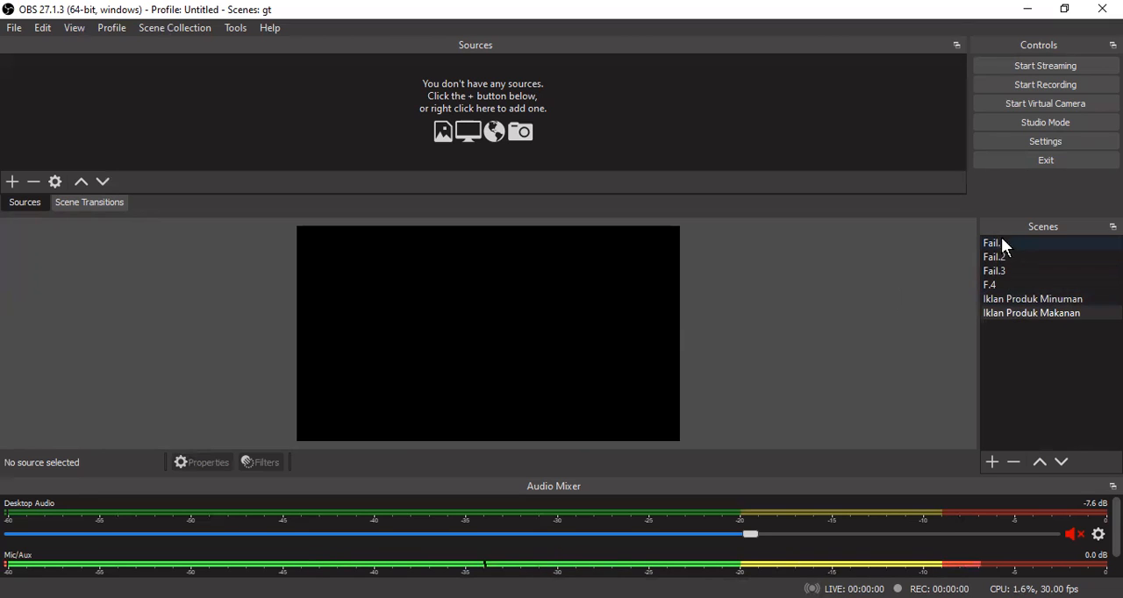
# - Move the Iklan Produk Makanan scene up to the first place in the scene list
pyautogui.click(1015, 312)
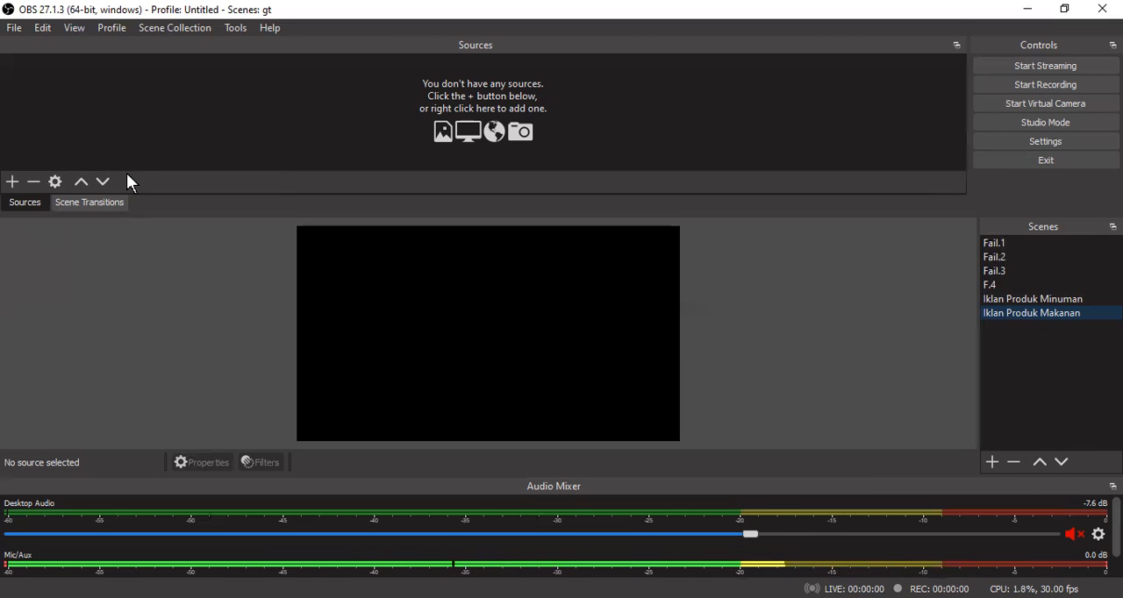
pyautogui.click(1039, 462)
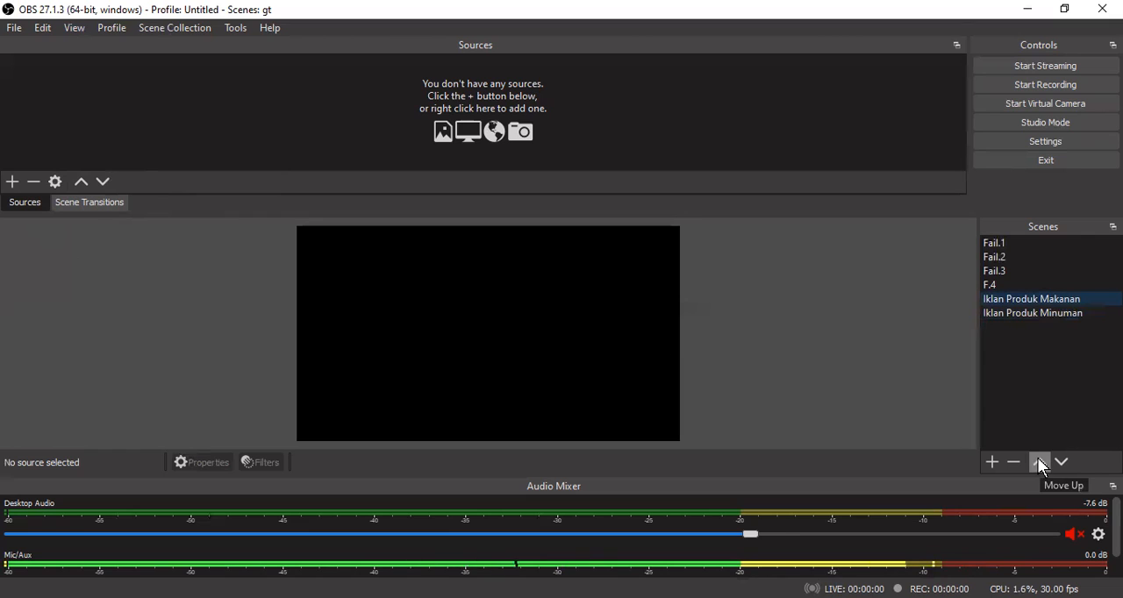
pyautogui.click(1039, 462)
pyautogui.click(1039, 462)
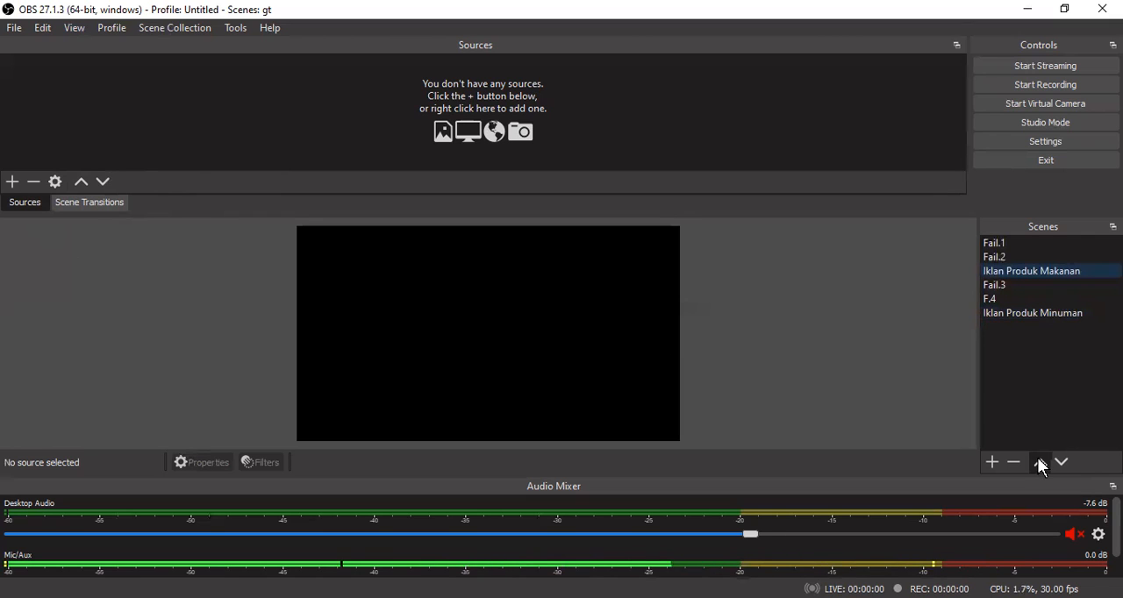
pyautogui.click(1039, 462)
pyautogui.click(1039, 463)
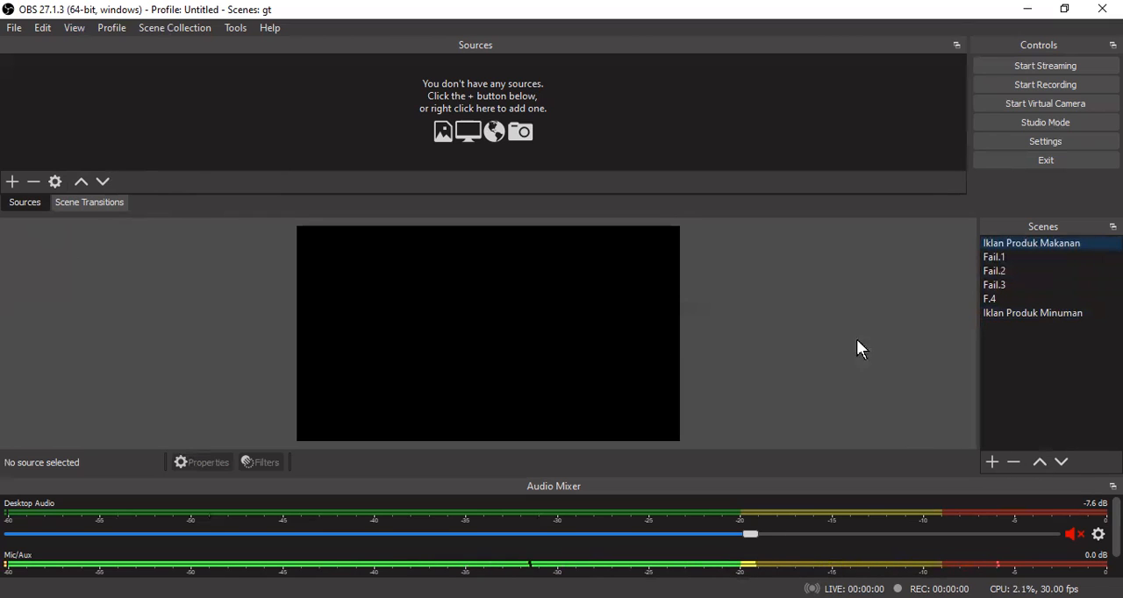
# - Move the Iklan Produk Makanan scene down below Fail.3 and return it to the first place in the list
pyautogui.click(1061, 462)
pyautogui.click(1061, 461)
pyautogui.click(1061, 461)
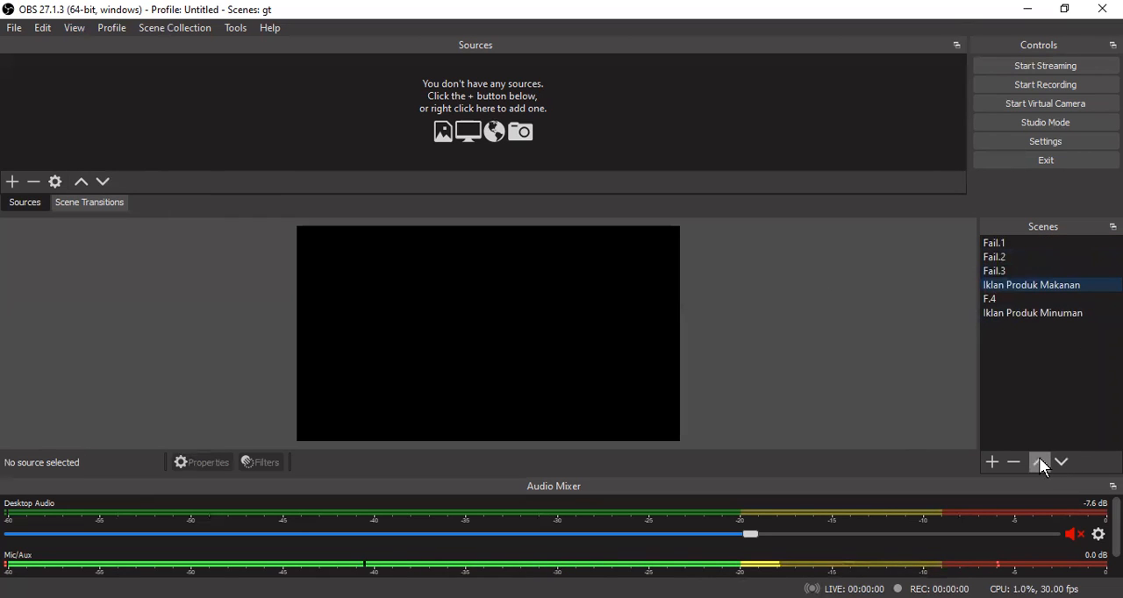
pyautogui.click(1039, 461)
pyautogui.click(1039, 461)
pyautogui.click(1039, 461)
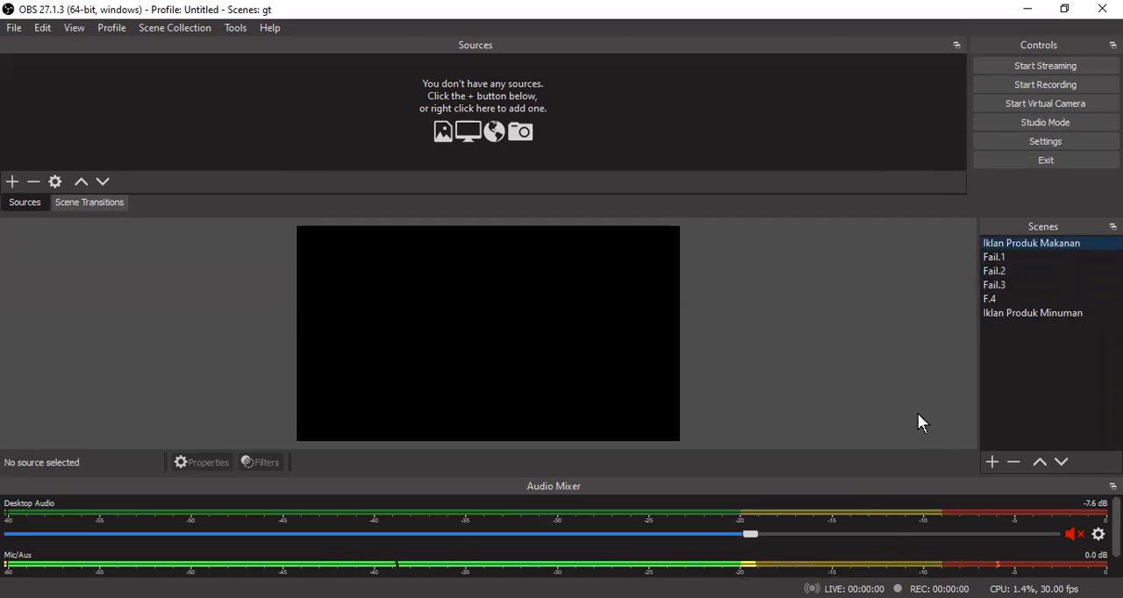
# - Move the Iklan Produk Minuman scene directly below Iklan Produk Makanan and make Iklan Produk Makanan the active scene
pyautogui.moveTo(1006, 313); pyautogui.dragTo(1029, 254)
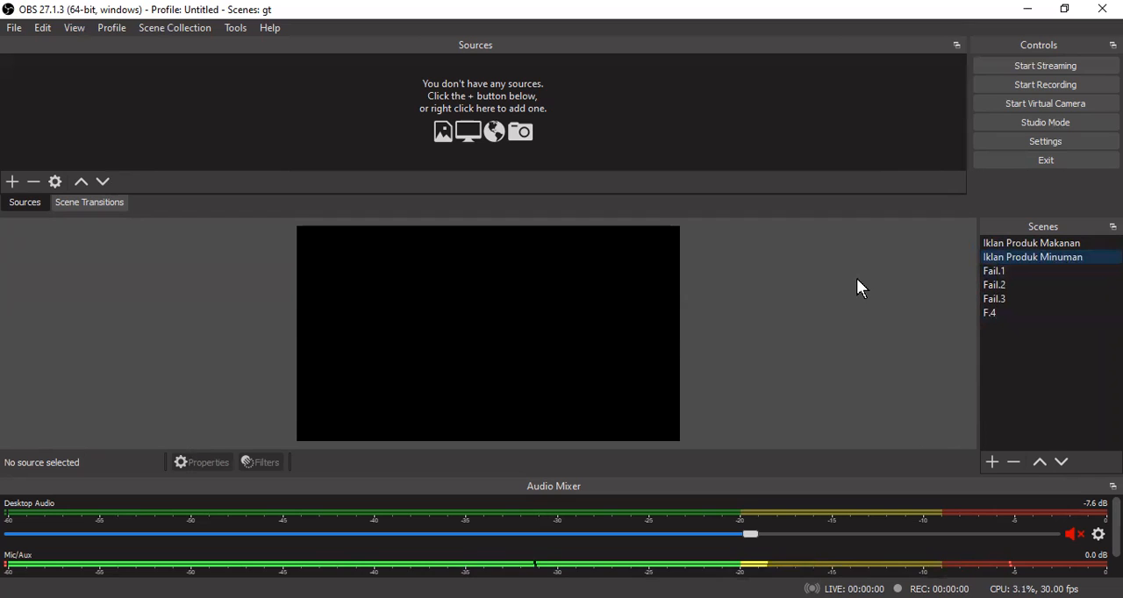
pyautogui.click(999, 245)
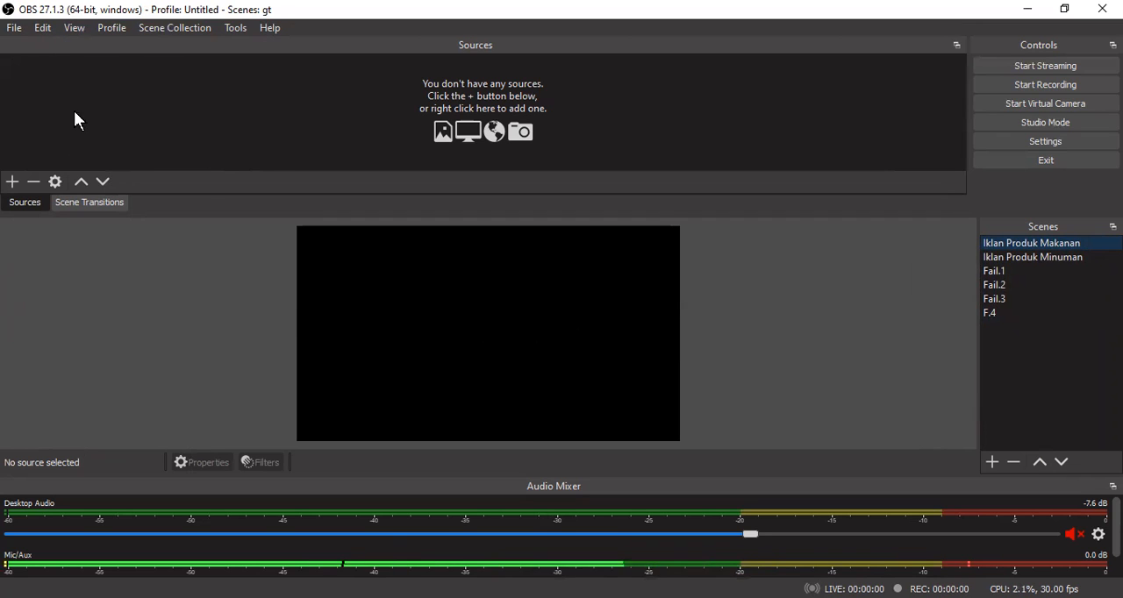
# - Unmute Desktop Audio and raise its volume to -6.1 dB
pyautogui.click(11, 182)
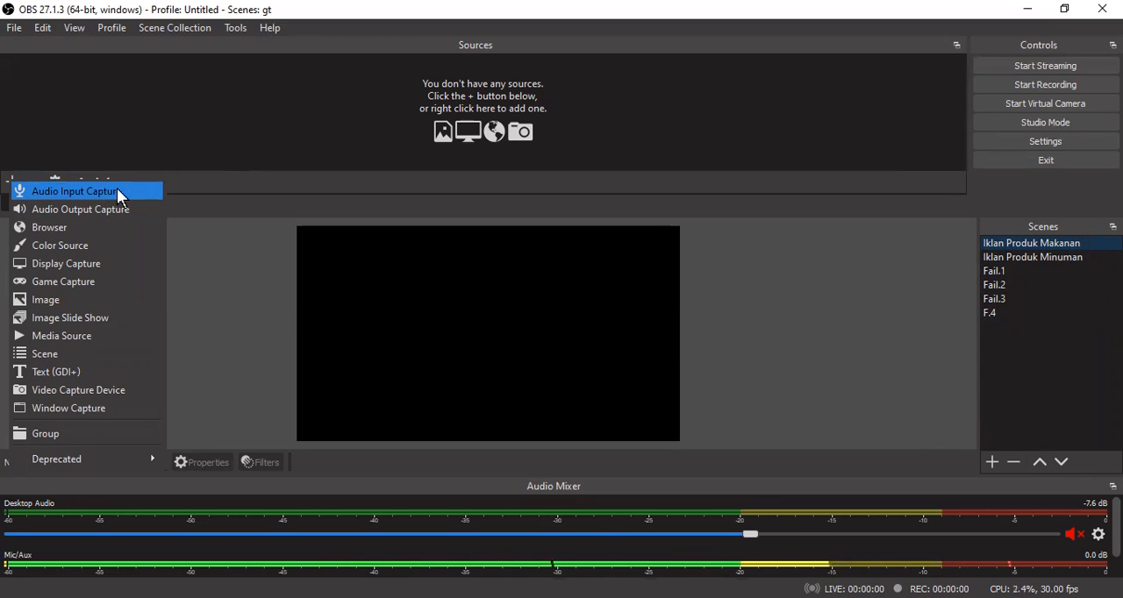
pyautogui.click(1079, 535)
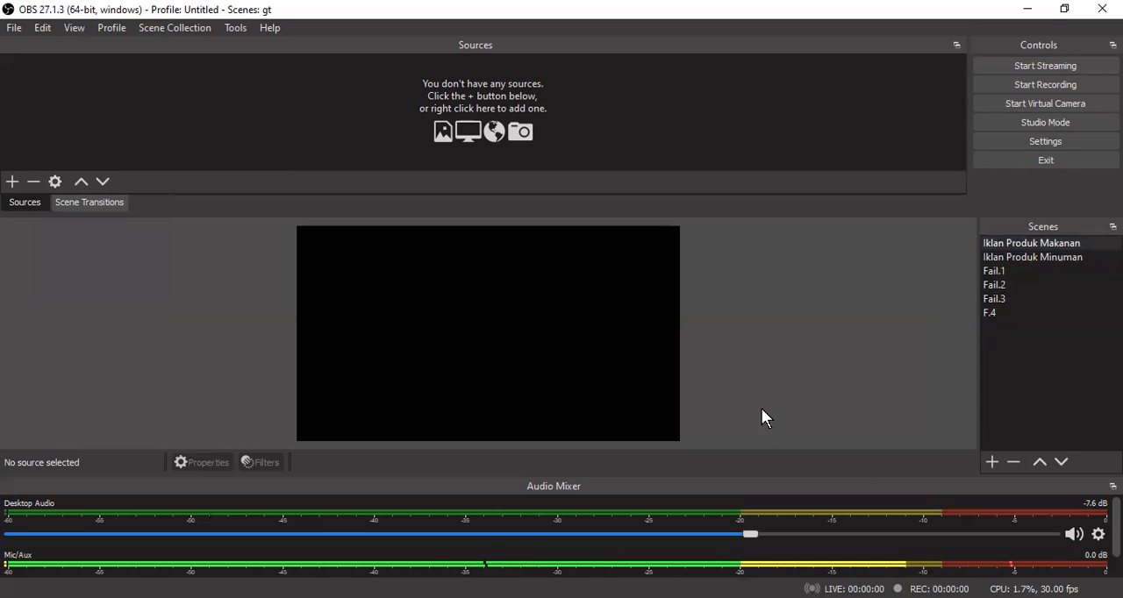
pyautogui.moveTo(751, 534); pyautogui.dragTo(795, 535)
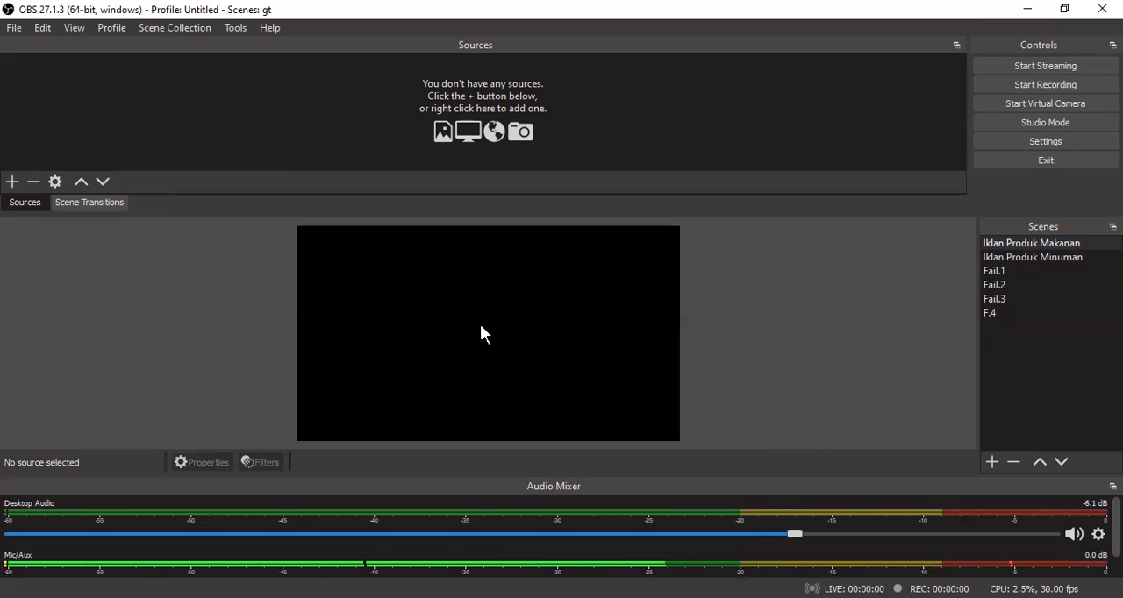
# - Examine the Desktop Audio and Mic/Aux channels in the audio mixer
pyautogui.click(12, 181)
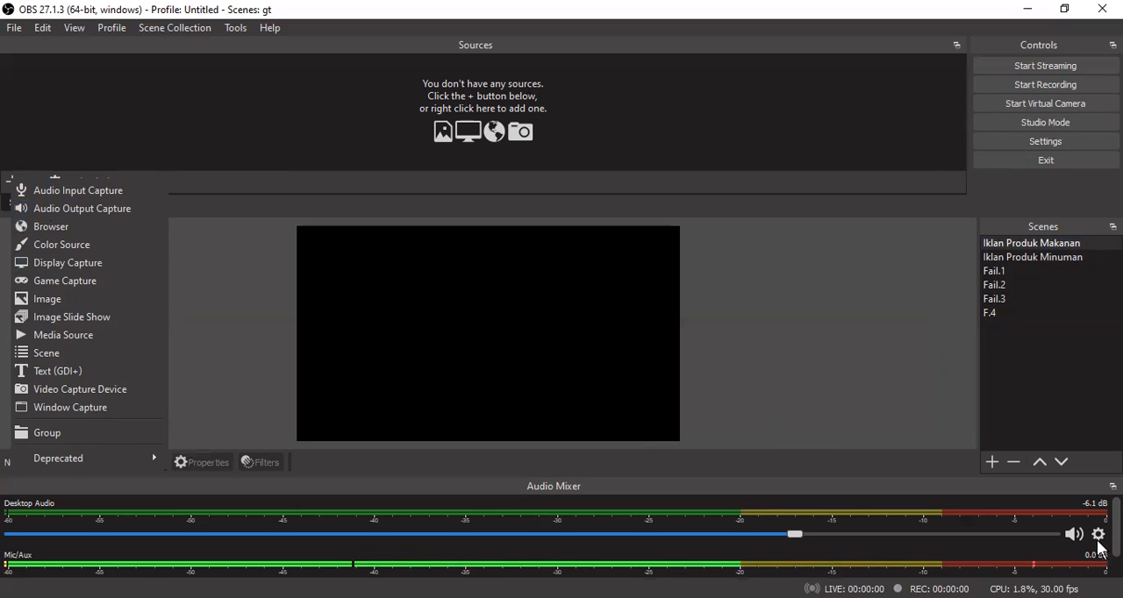
pyautogui.click(1117, 569)
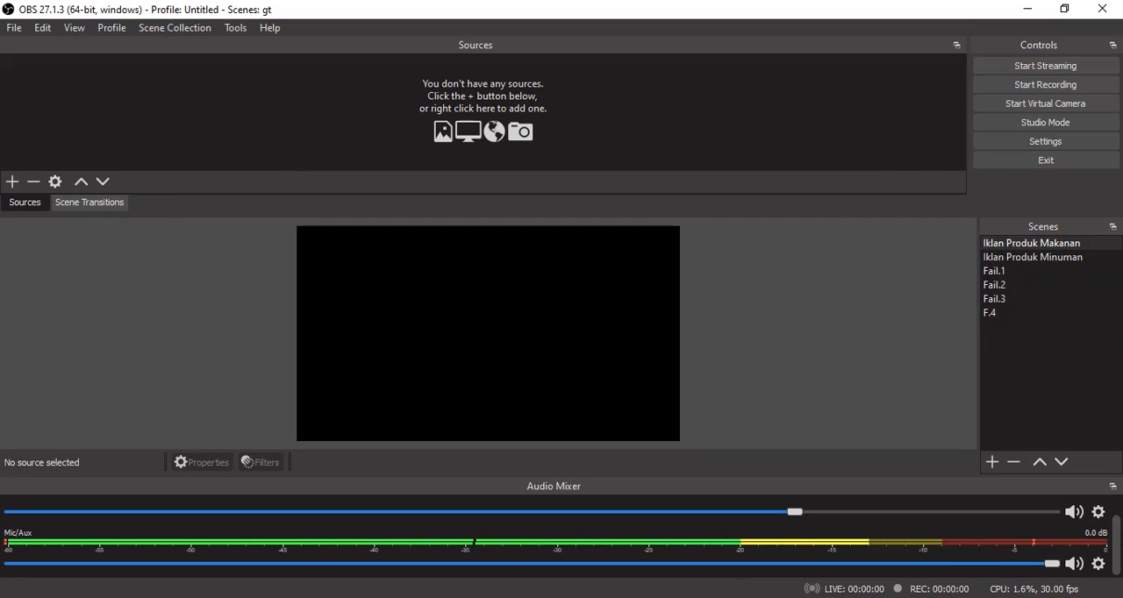
pyautogui.scroll(1, 1076, 570)
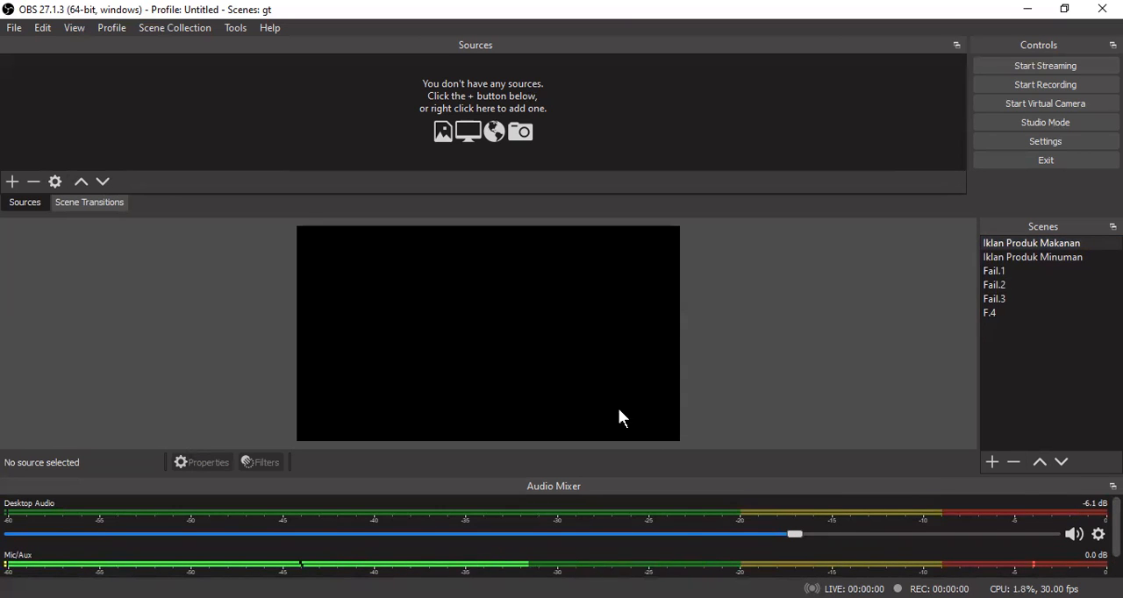
pyautogui.scroll(-1, 563, 536)
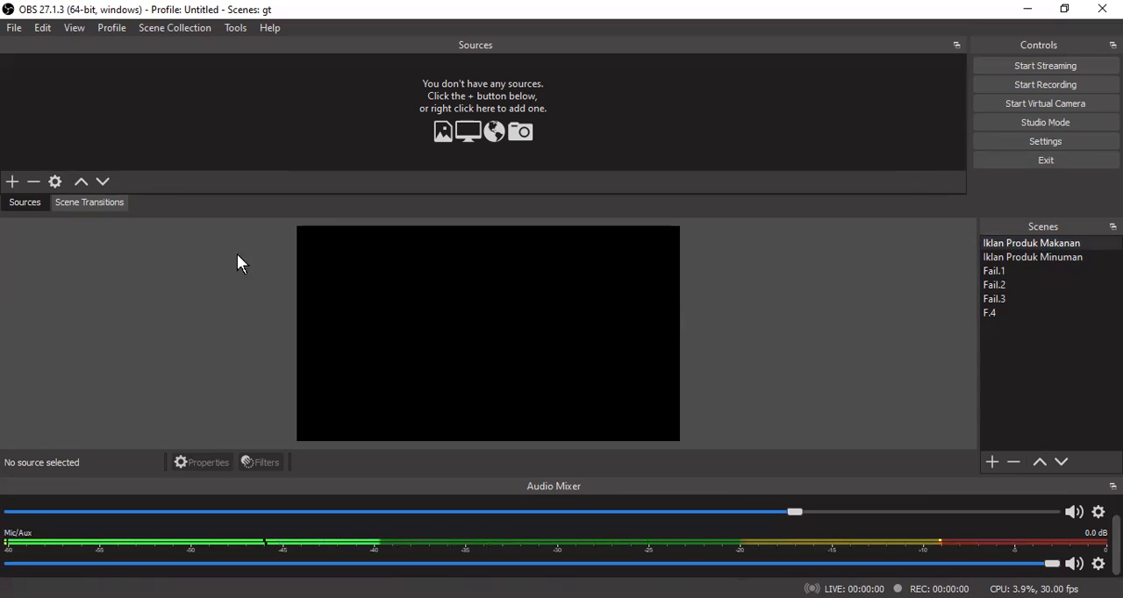
# - Add a new visible Browser source named Browser to the Iklan Produk Makanan scene
pyautogui.click(13, 182)
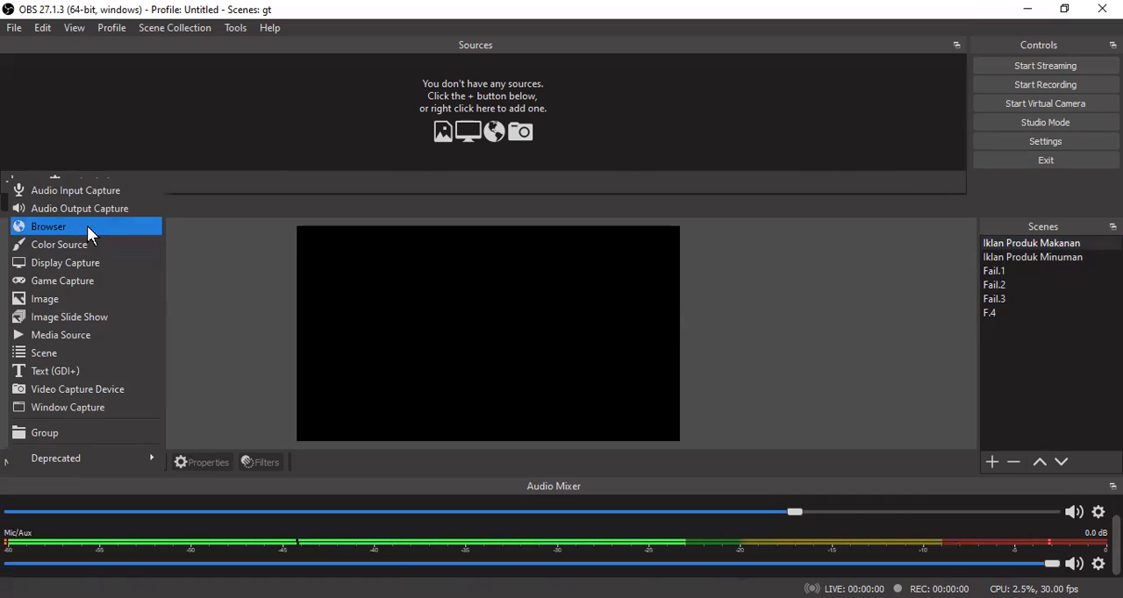
pyautogui.press('Return')
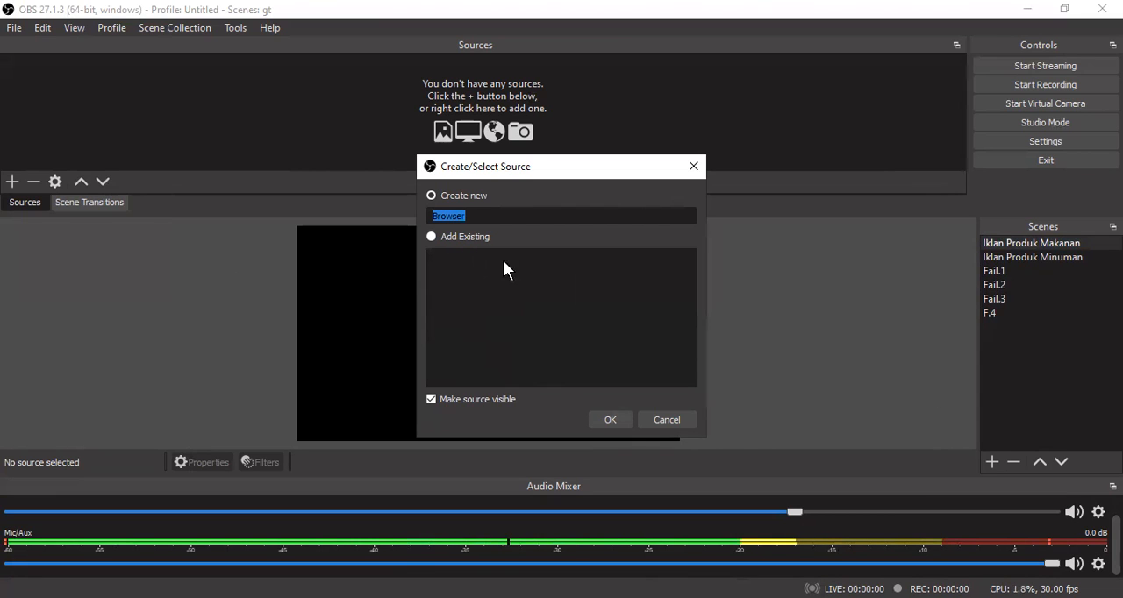
pyautogui.click(606, 416)
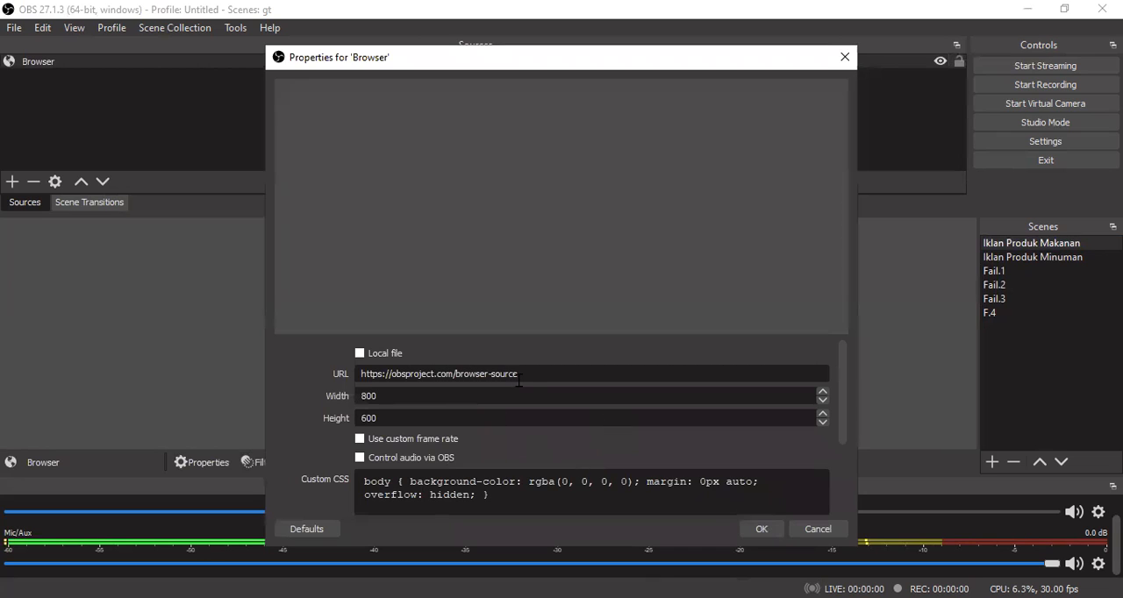
pyautogui.press('BackSpace')
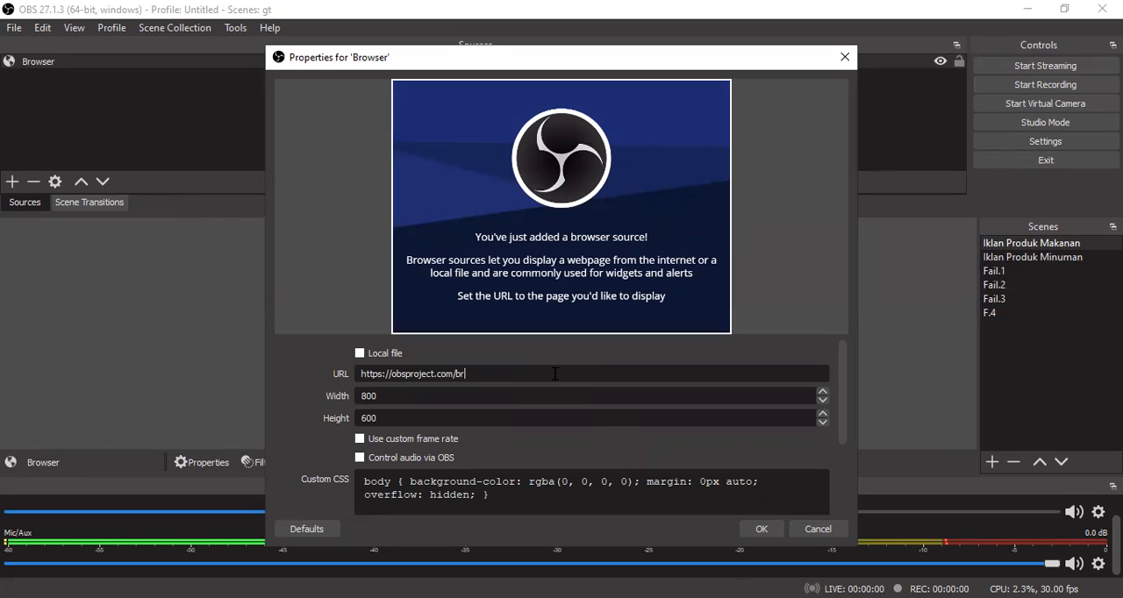
pyautogui.press('BackSpace')
pyautogui.press('BackSpace')
pyautogui.write('nt')
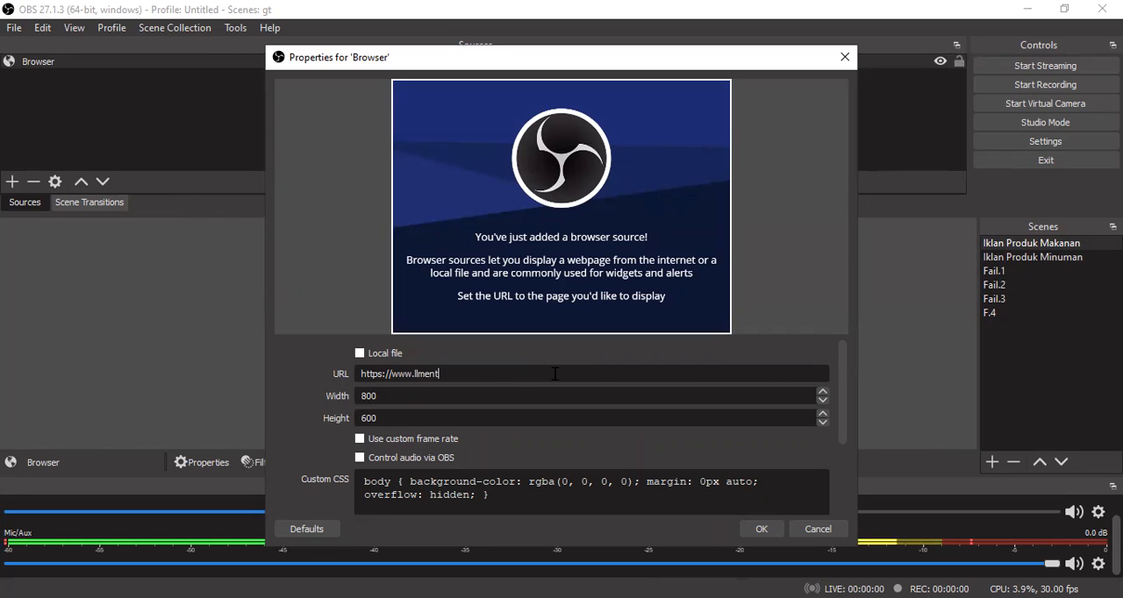
pyautogui.write('erprise.com')
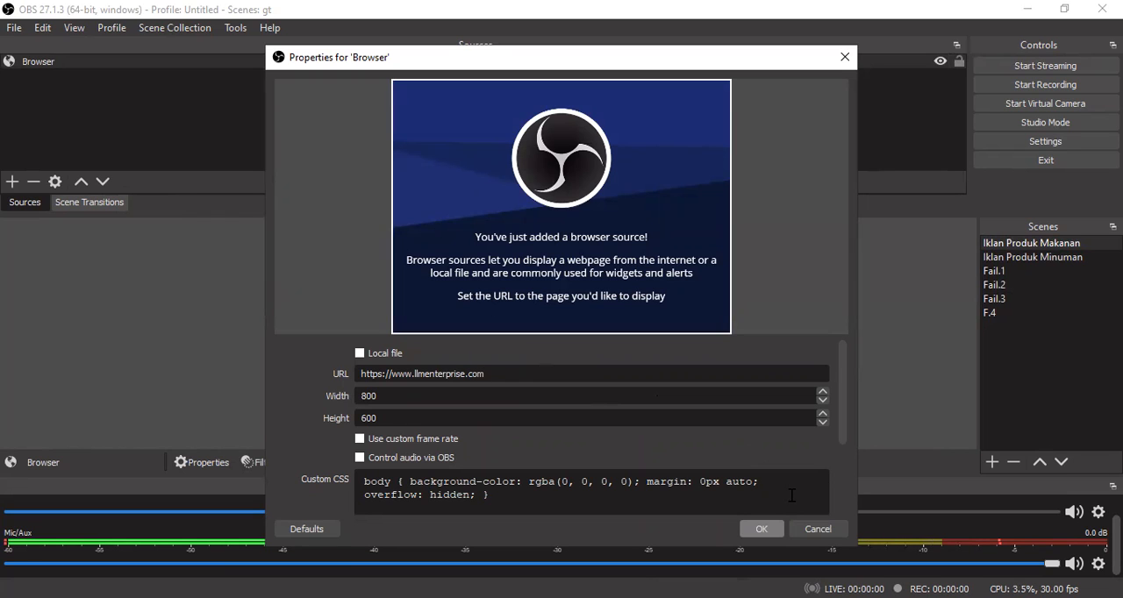
pyautogui.moveTo(837, 421); pyautogui.dragTo(840, 491)
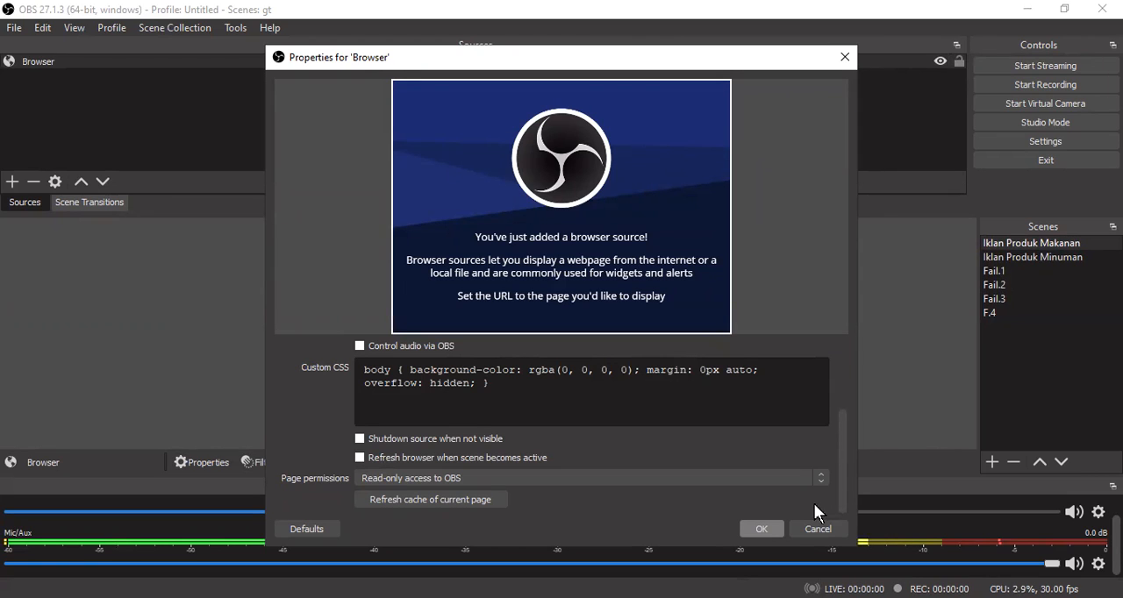
pyautogui.click(762, 529)
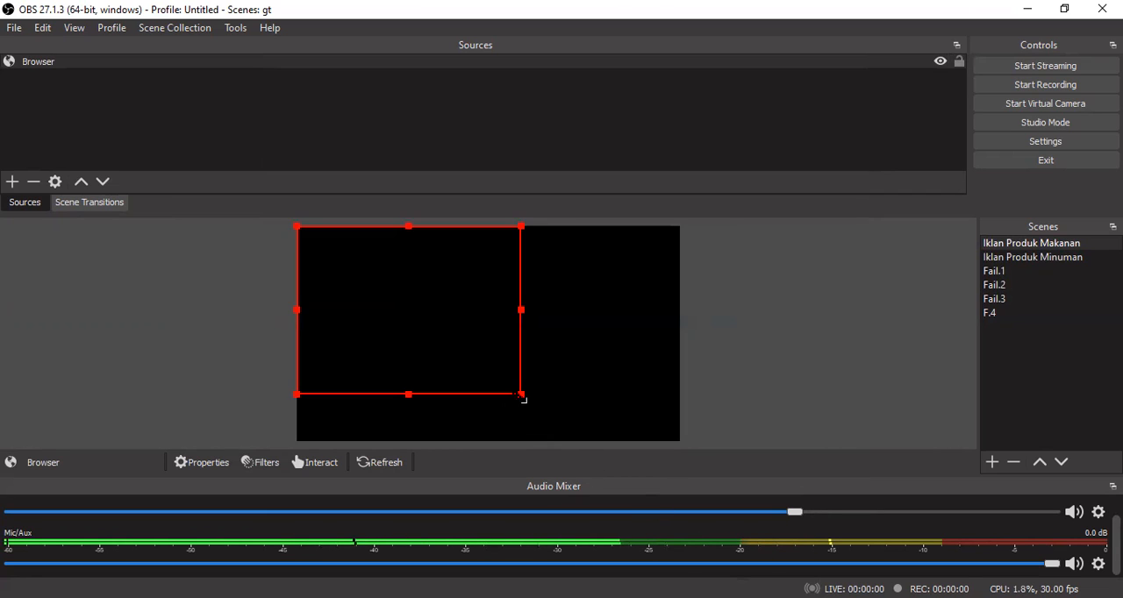
# - Enlarge the Browser source to nearly the full canvas height and lock it in place
pyautogui.moveTo(524, 397); pyautogui.dragTo(585, 423)
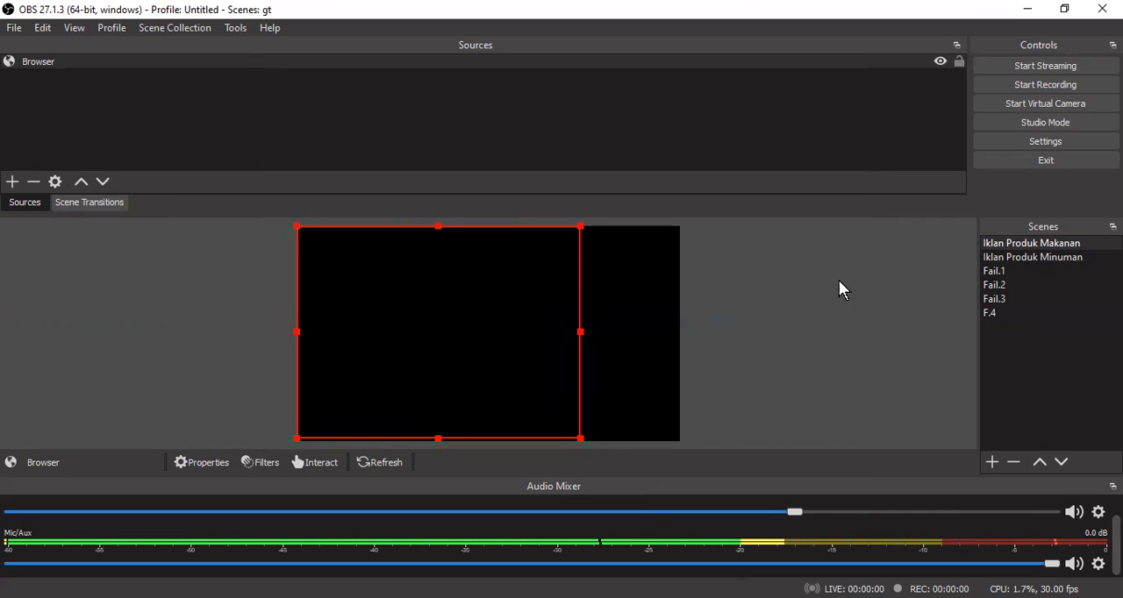
pyautogui.click(959, 61)
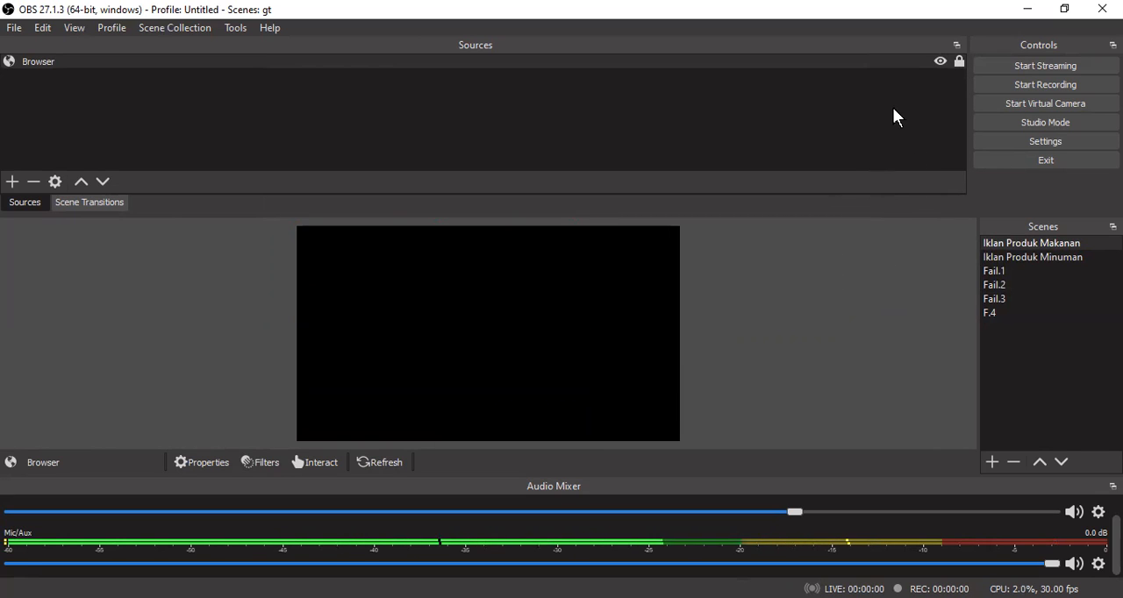
# - Hide the Browser source, show it again and lock it
pyautogui.click(939, 61)
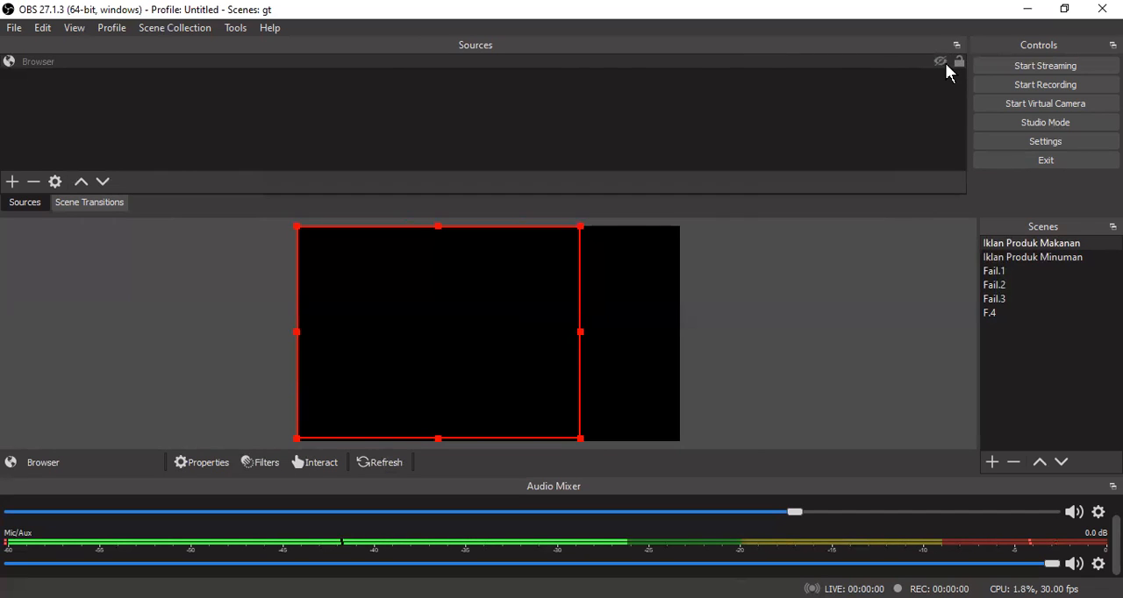
pyautogui.click(943, 63)
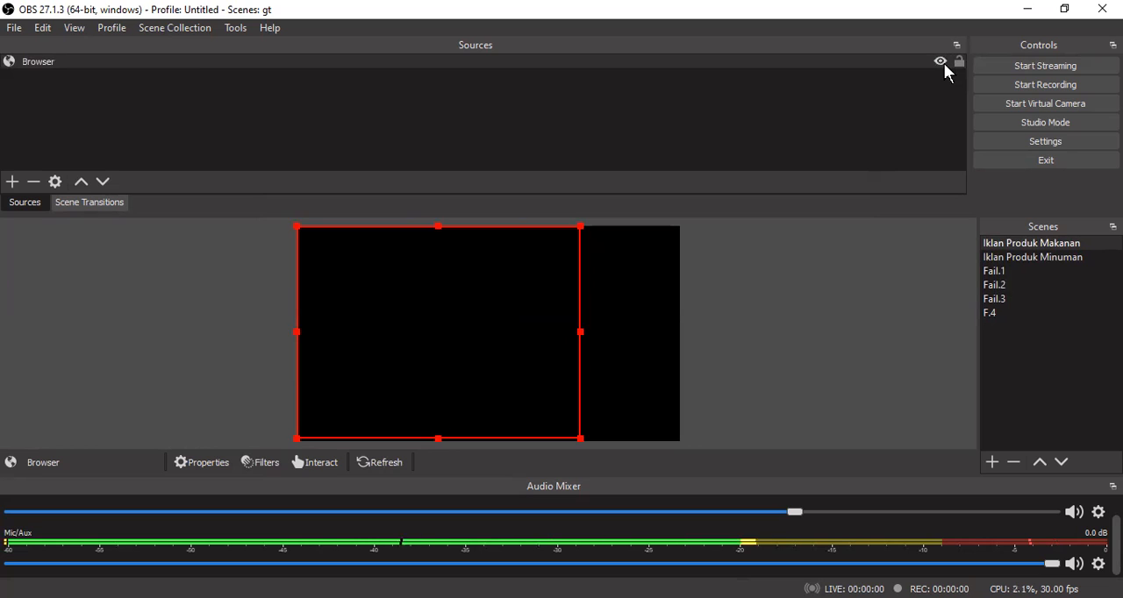
pyautogui.click(958, 61)
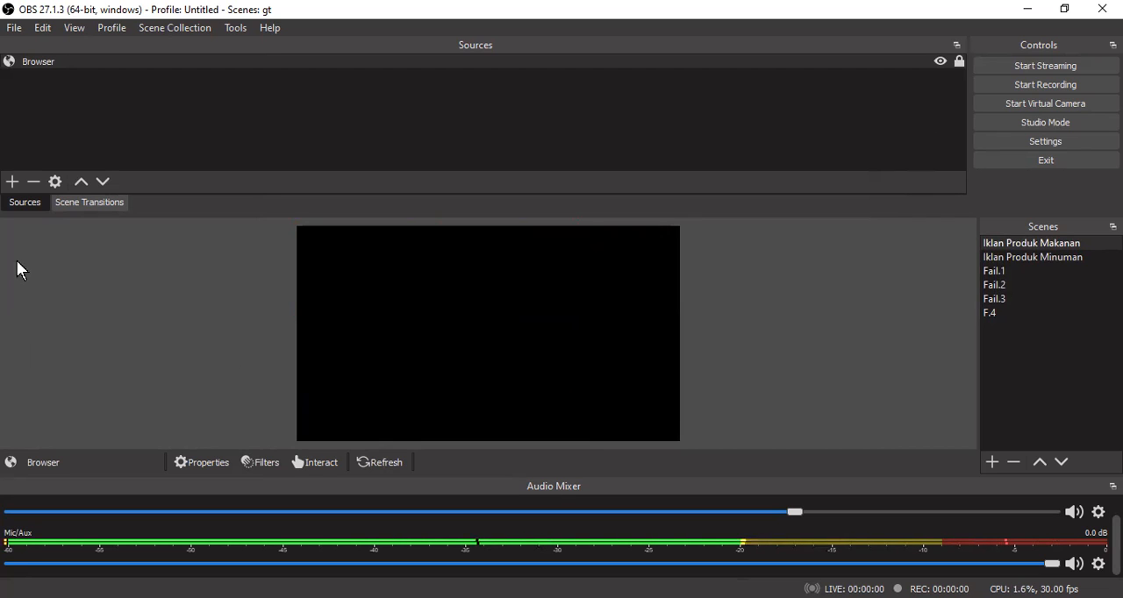
# - Add a new Color Source to the Iklan Produk Makanan scene with the pink colour #ff007f
pyautogui.click(10, 181)
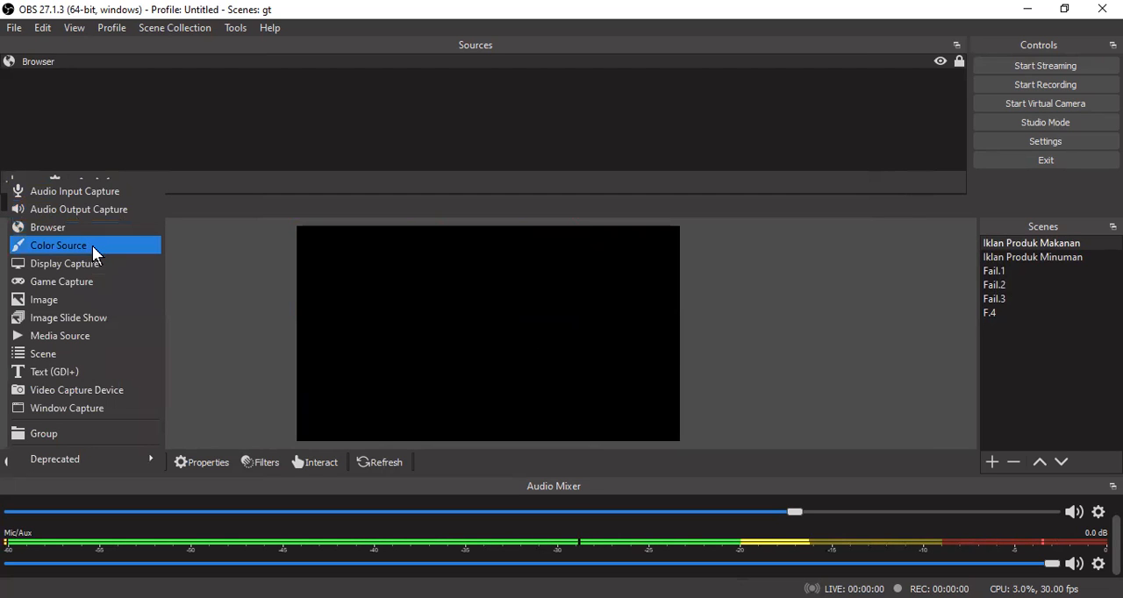
pyautogui.press('Return')
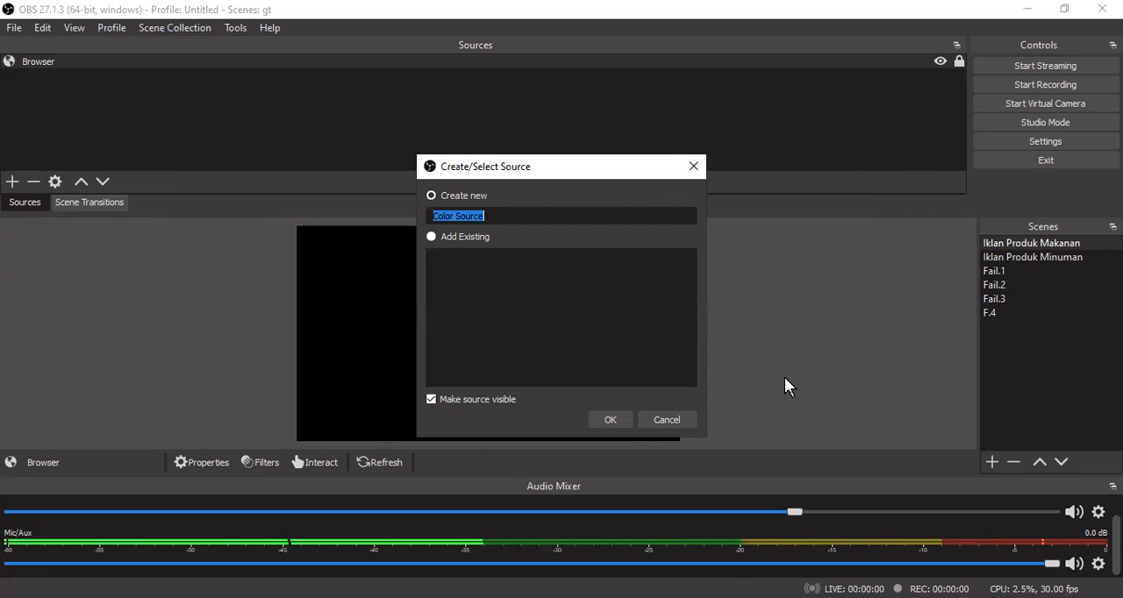
pyautogui.click(609, 419)
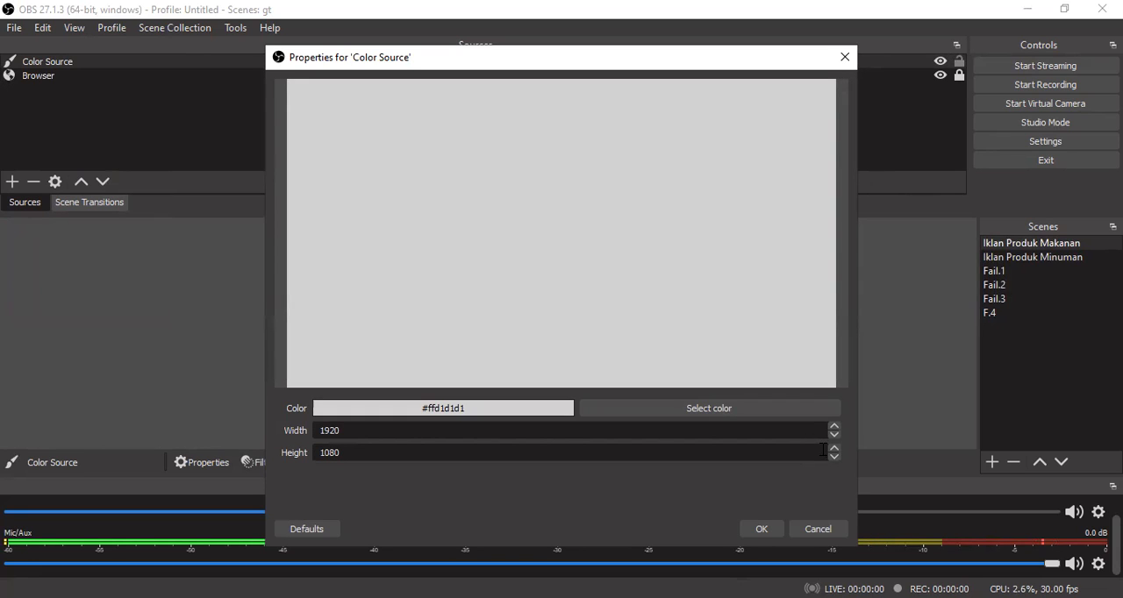
pyautogui.click(730, 408)
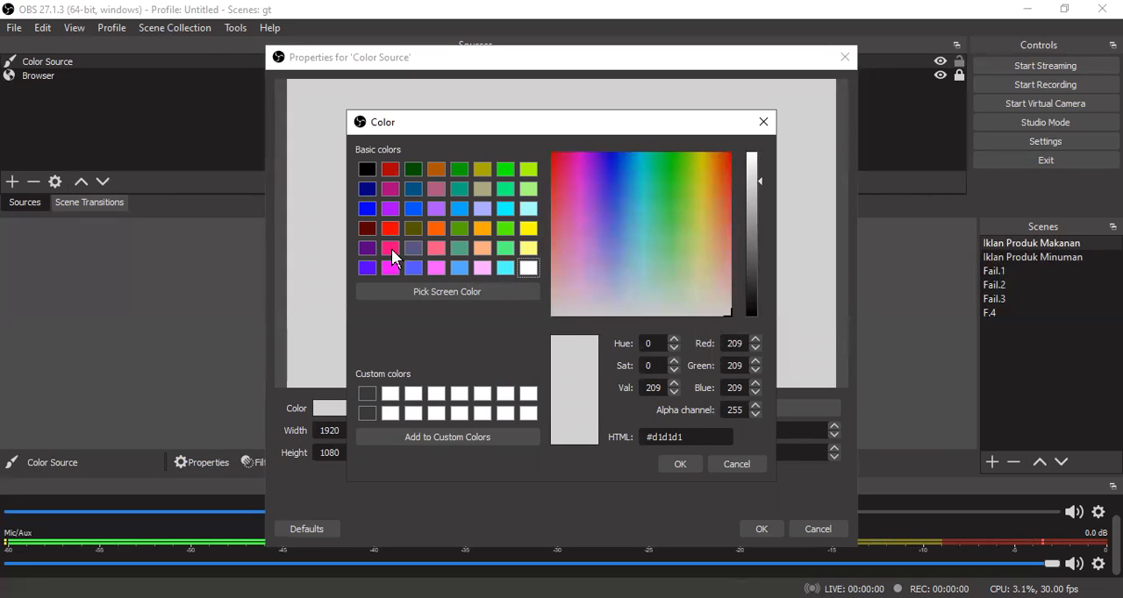
pyautogui.click(391, 248)
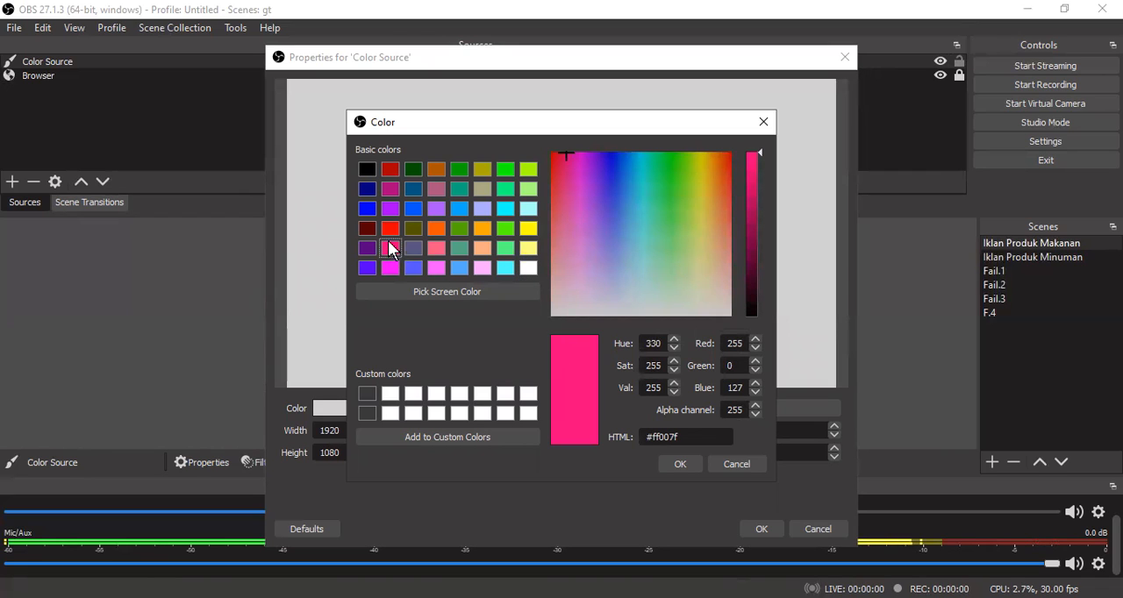
pyautogui.click(681, 465)
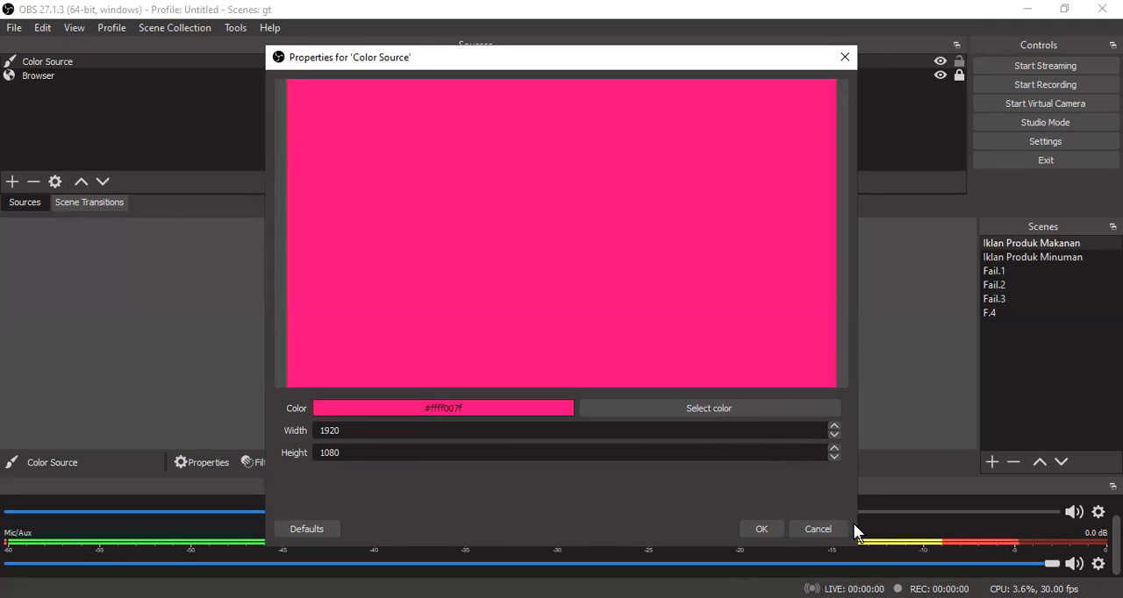
pyautogui.press('Return')
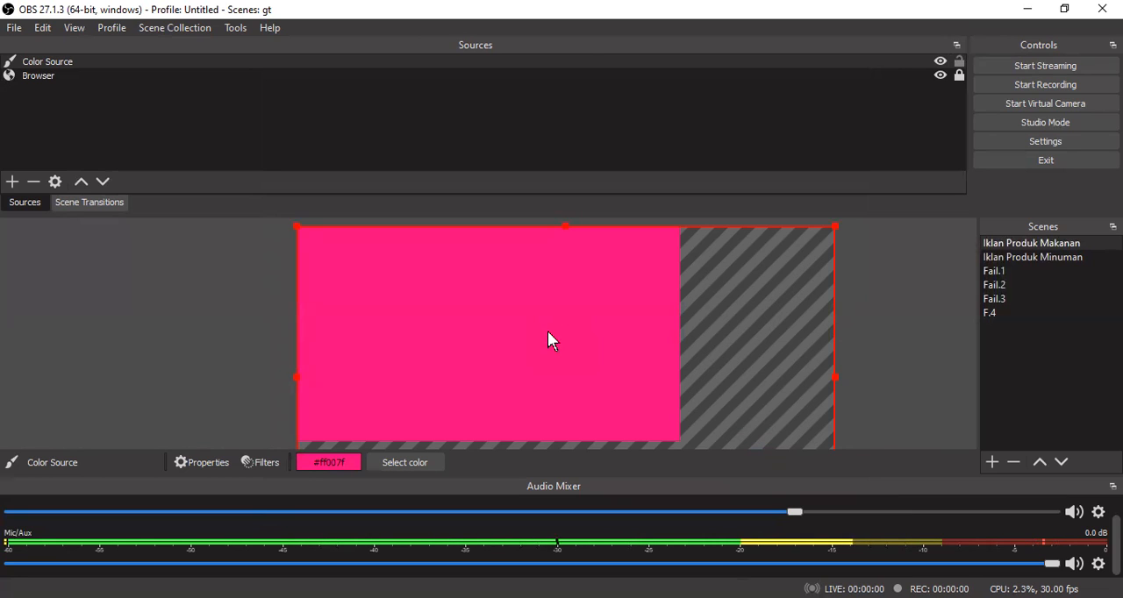
# - Change the Color Source's colour to dark red #550000 and deselect the source
pyautogui.click(402, 462)
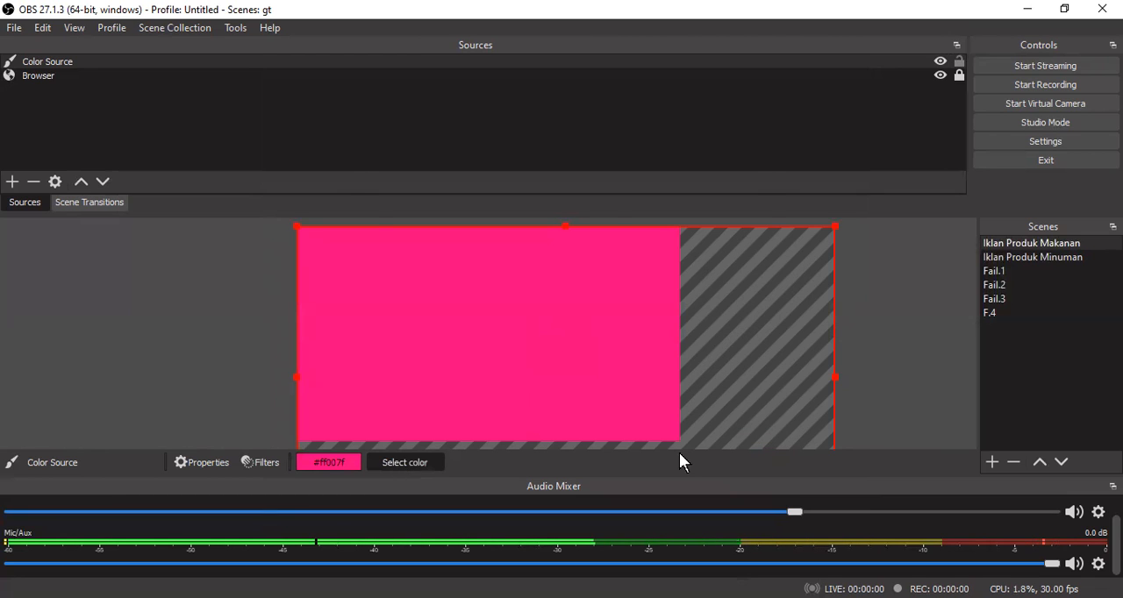
pyautogui.click(367, 241)
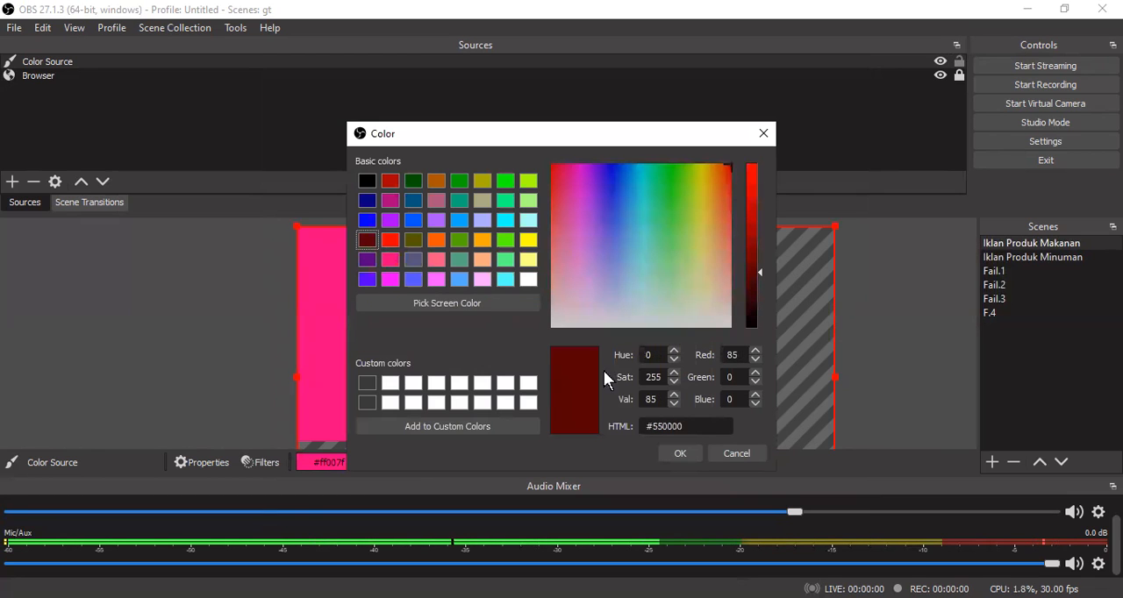
pyautogui.click(680, 454)
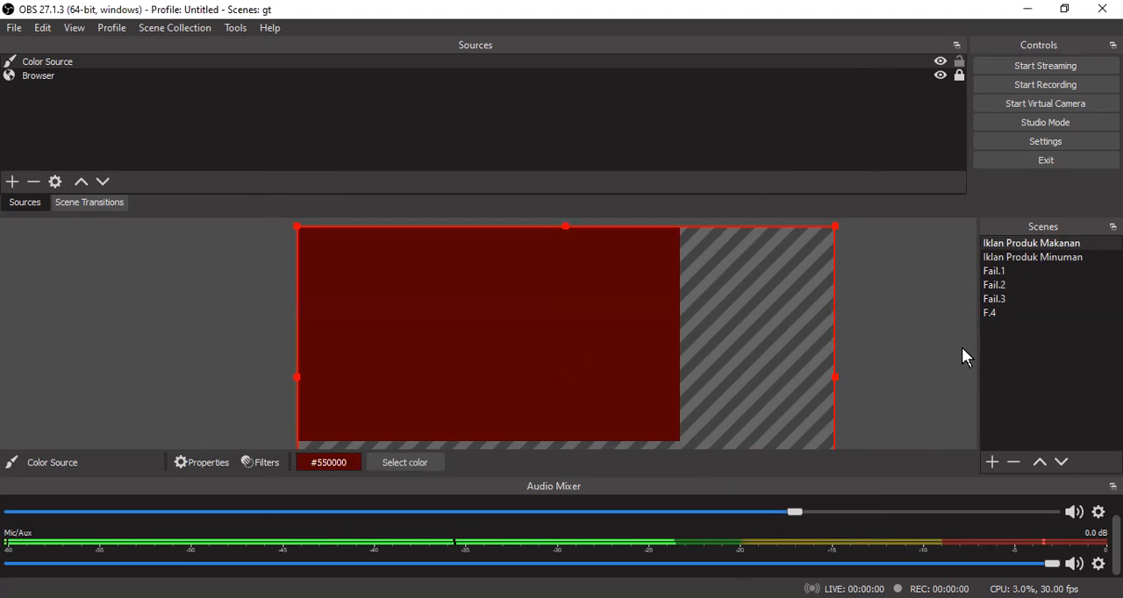
pyautogui.click(938, 341)
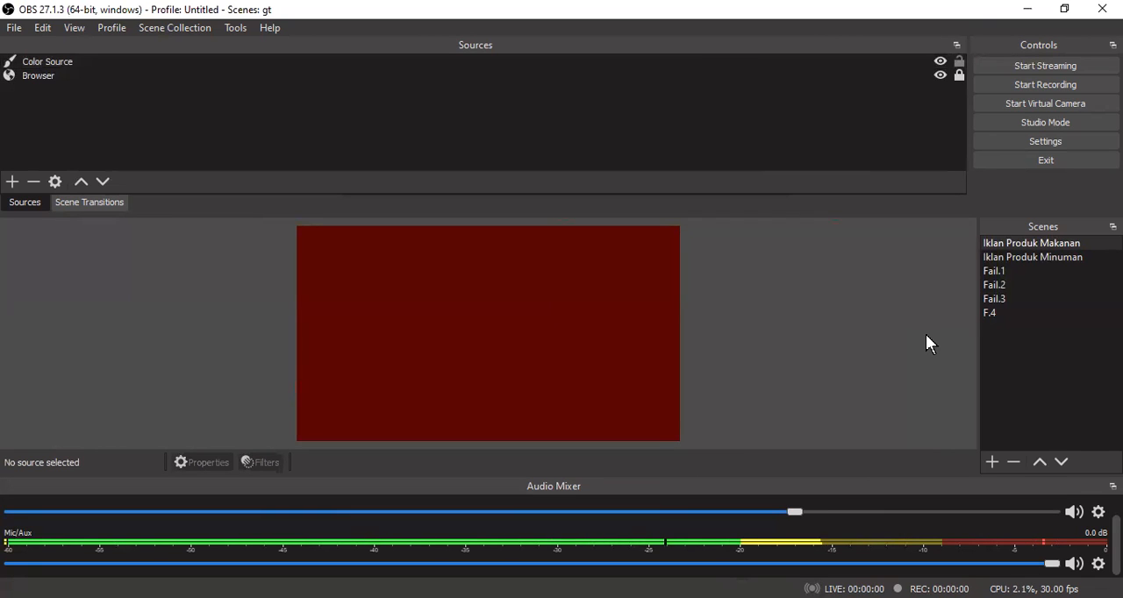
# - Move the Browser source above the Color Source in the source order
pyautogui.click(32, 75)
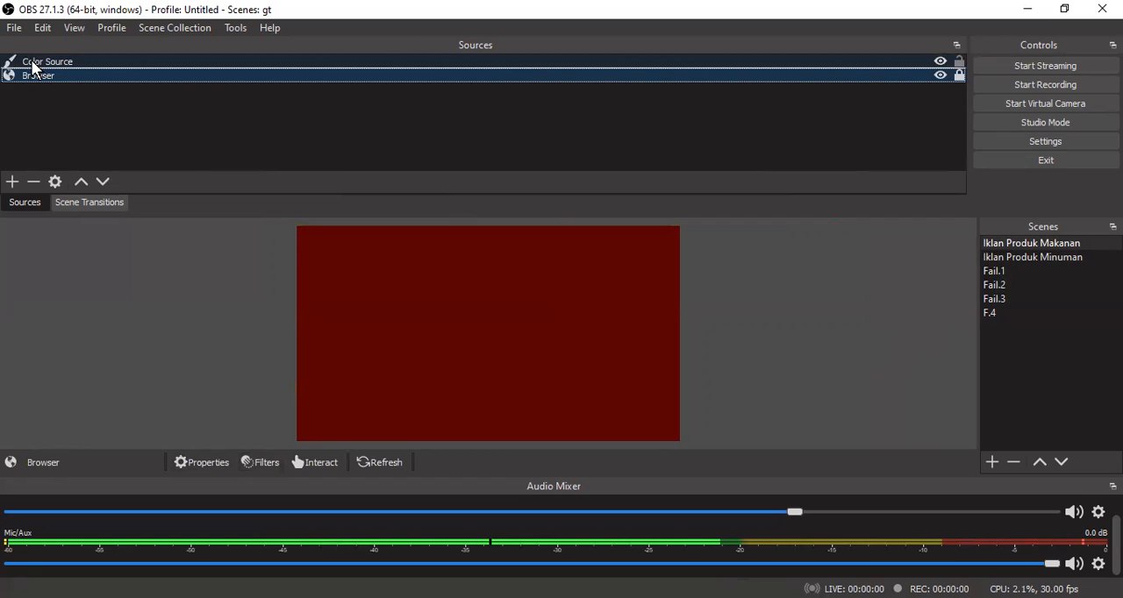
pyautogui.moveTo(42, 63); pyautogui.dragTo(42, 58)
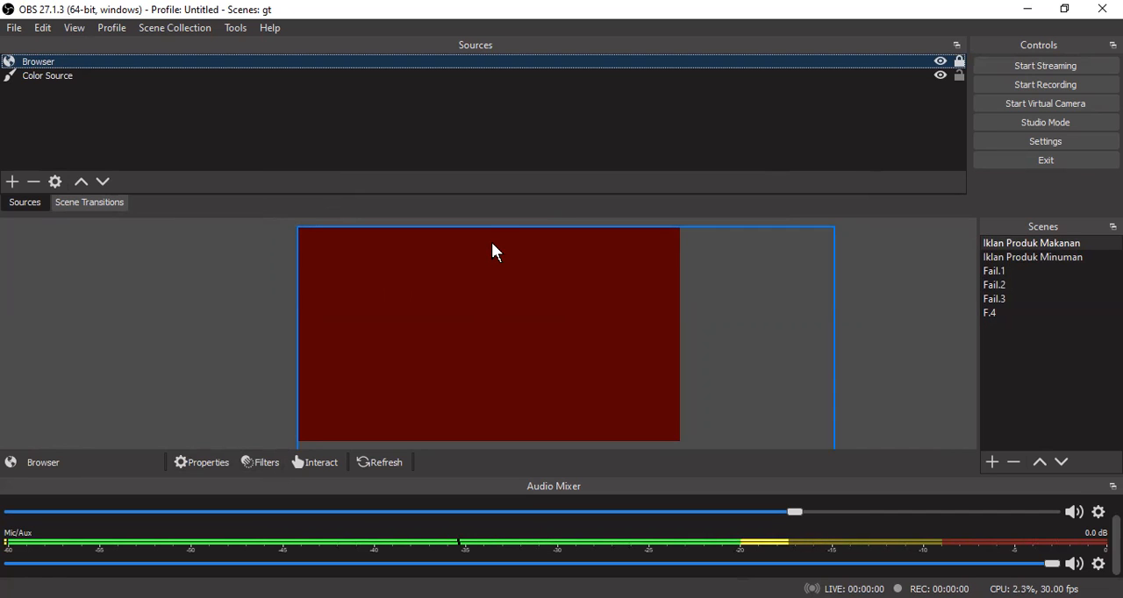
pyautogui.rightClick(62, 64)
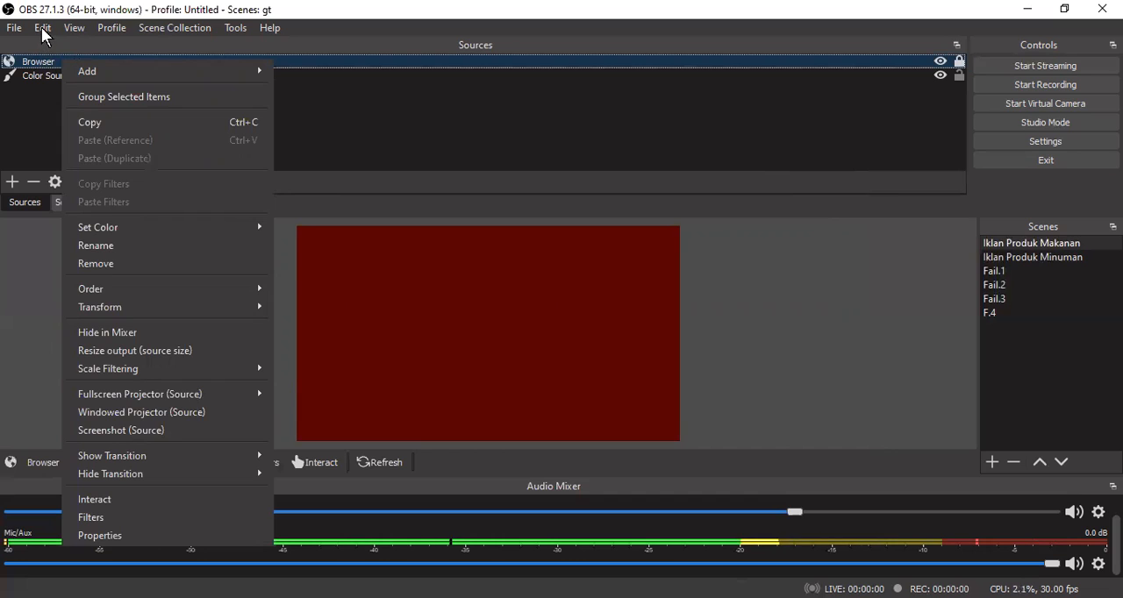
pyautogui.click(43, 30)
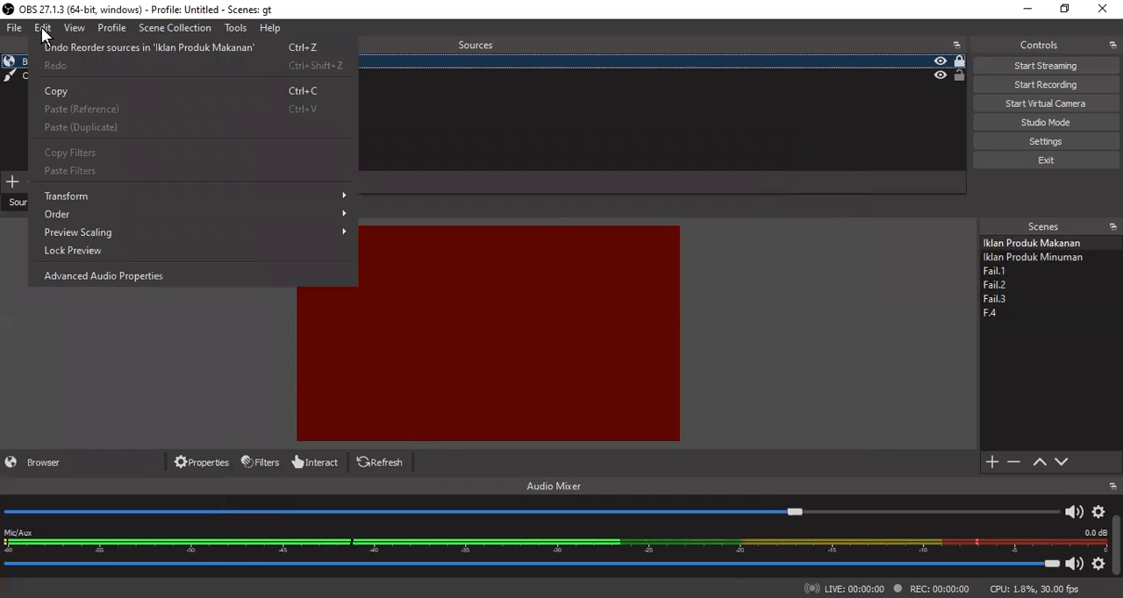
pyautogui.moveTo(88, 30)
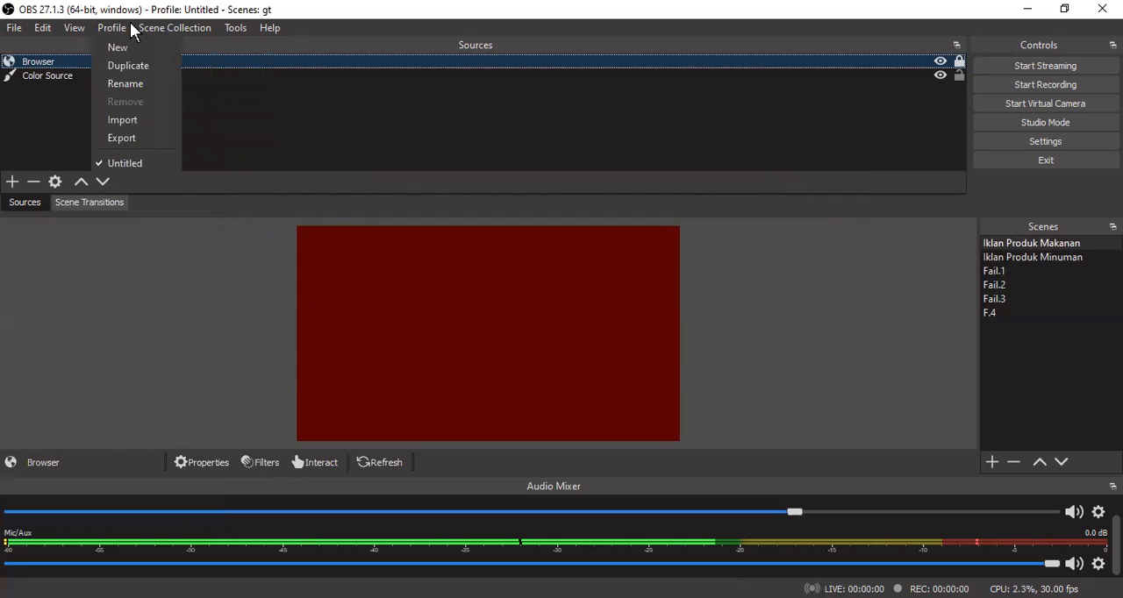
pyautogui.moveTo(156, 30)
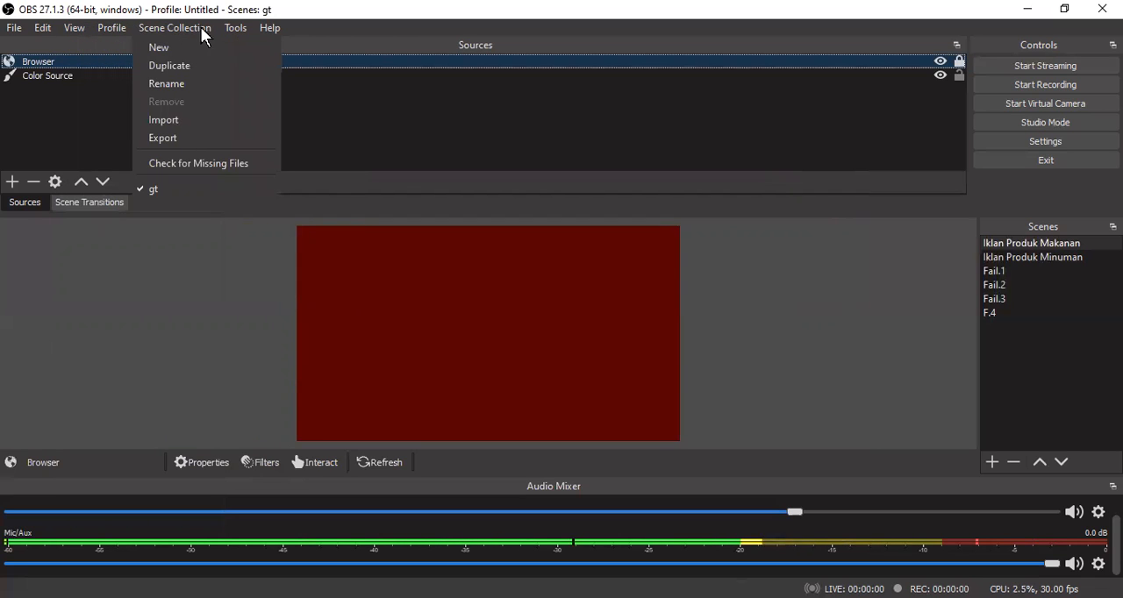
pyautogui.moveTo(242, 28)
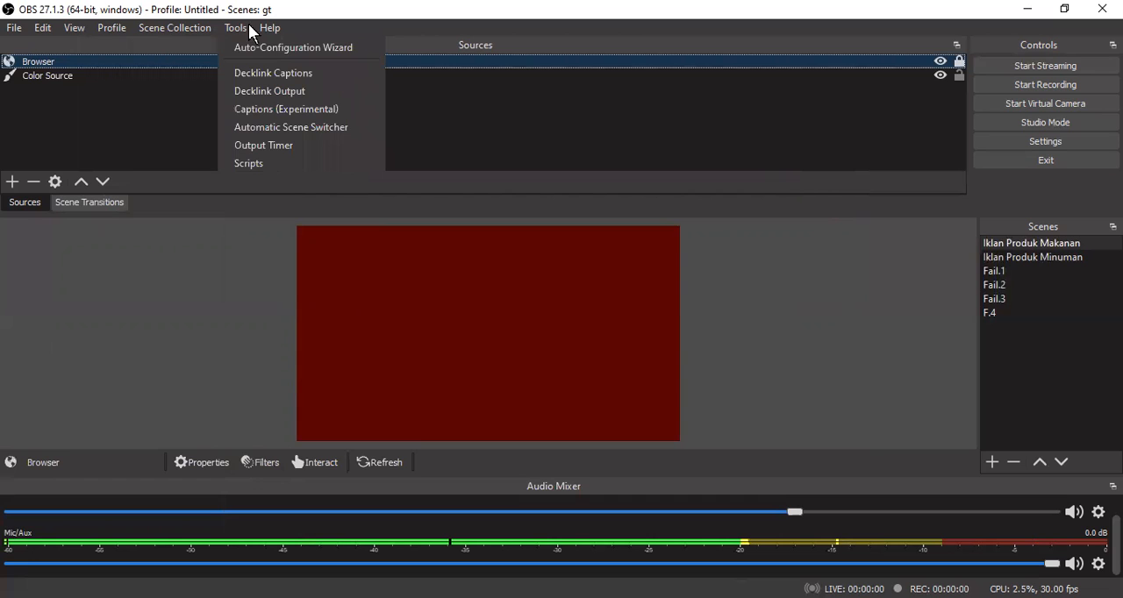
pyautogui.moveTo(23, 32)
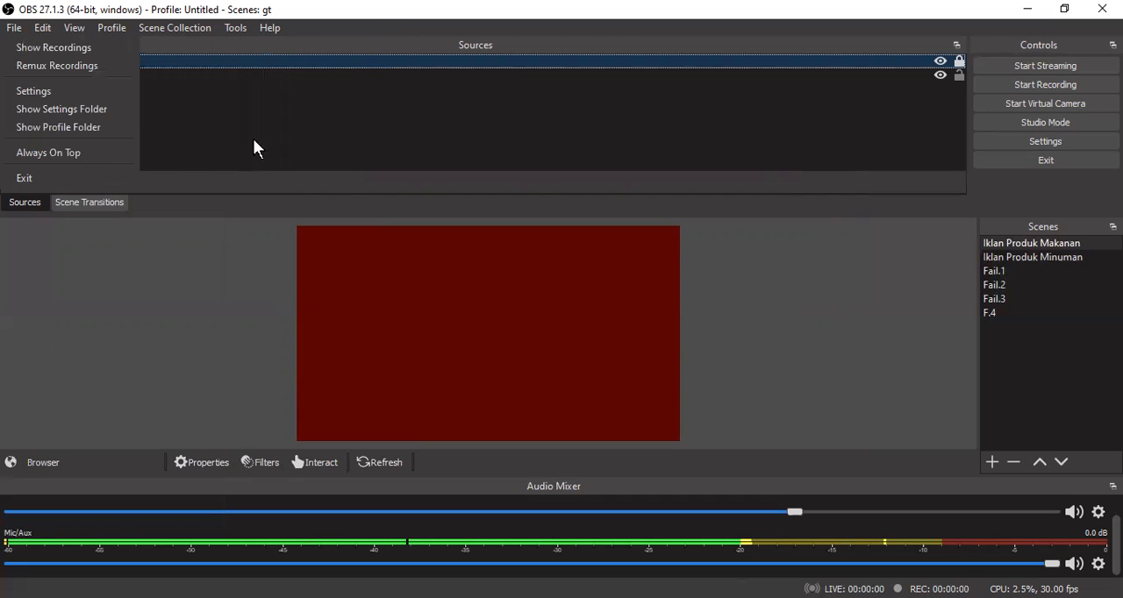
pyautogui.press('Right')
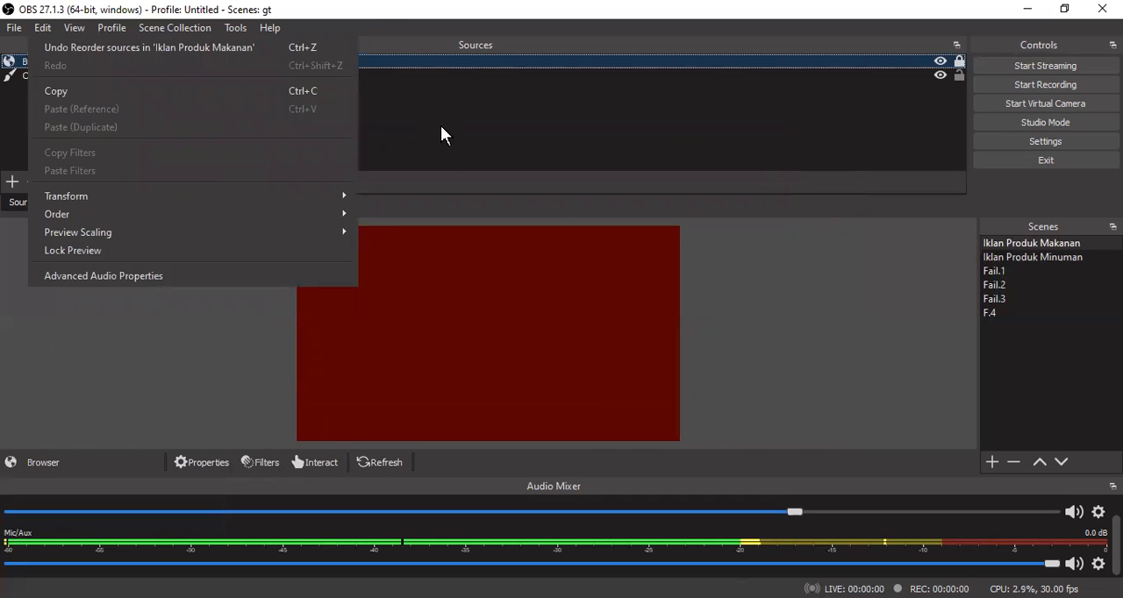
pyautogui.click(440, 125)
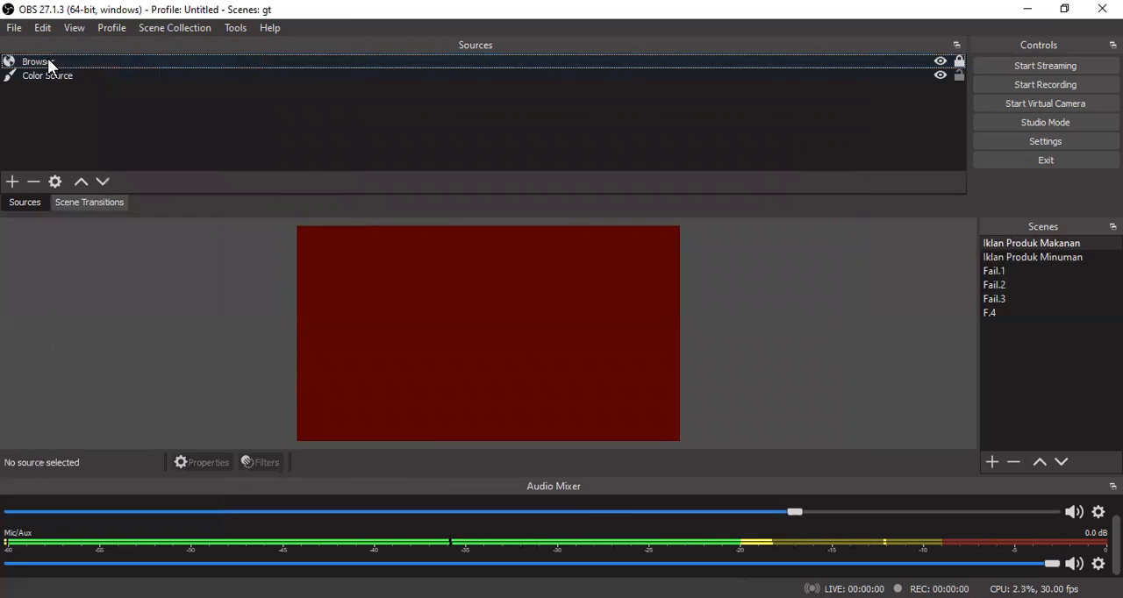
pyautogui.click(54, 61)
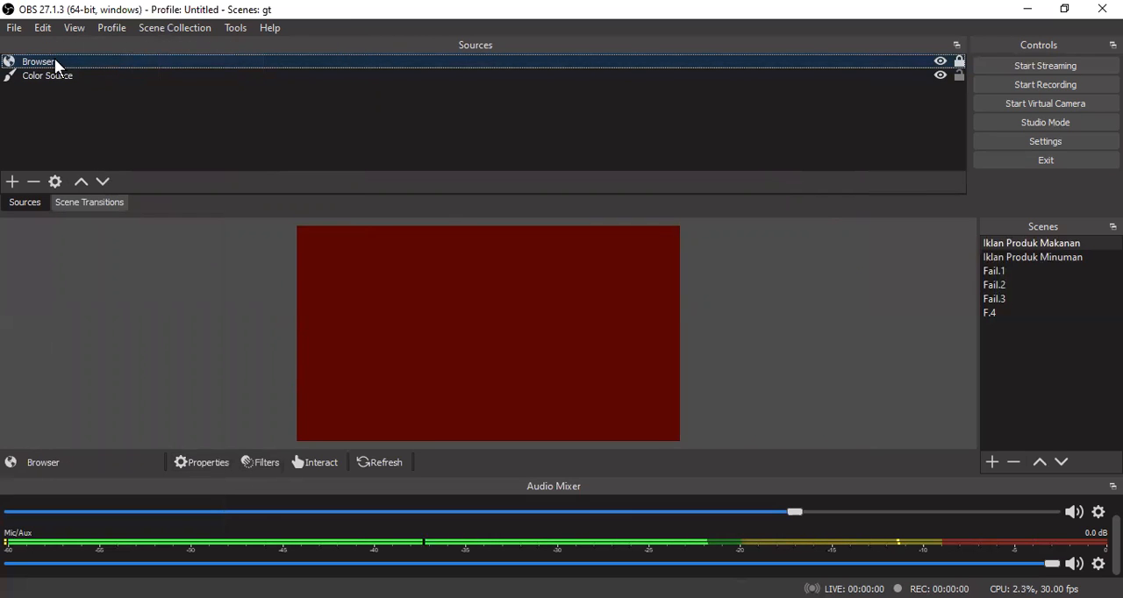
# - Remove the Browser source from the Iklan Produk Makanan scene
pyautogui.rightClick(54, 62)
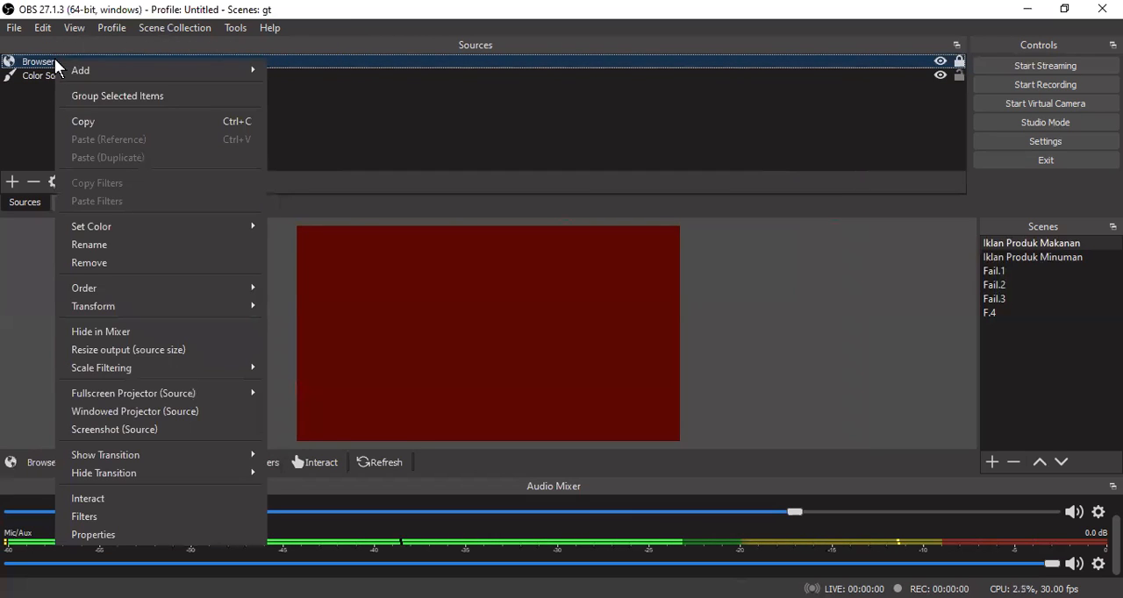
pyautogui.click(147, 261)
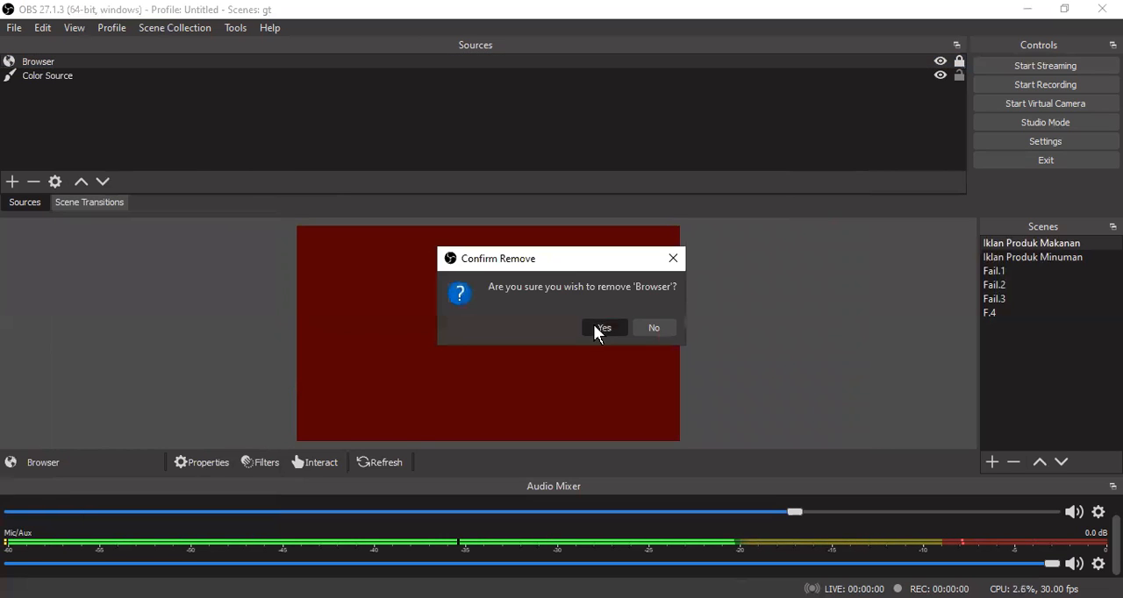
pyautogui.click(595, 329)
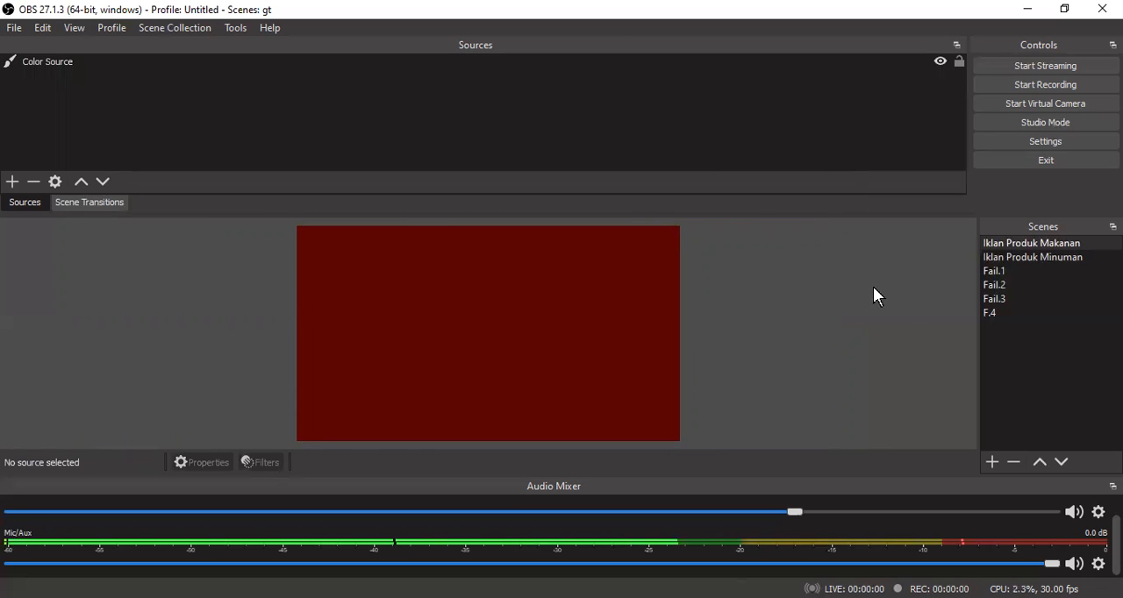
# - Deselect the Color Source and lock it
pyautogui.click(80, 59)
pyautogui.rightClick(80, 60)
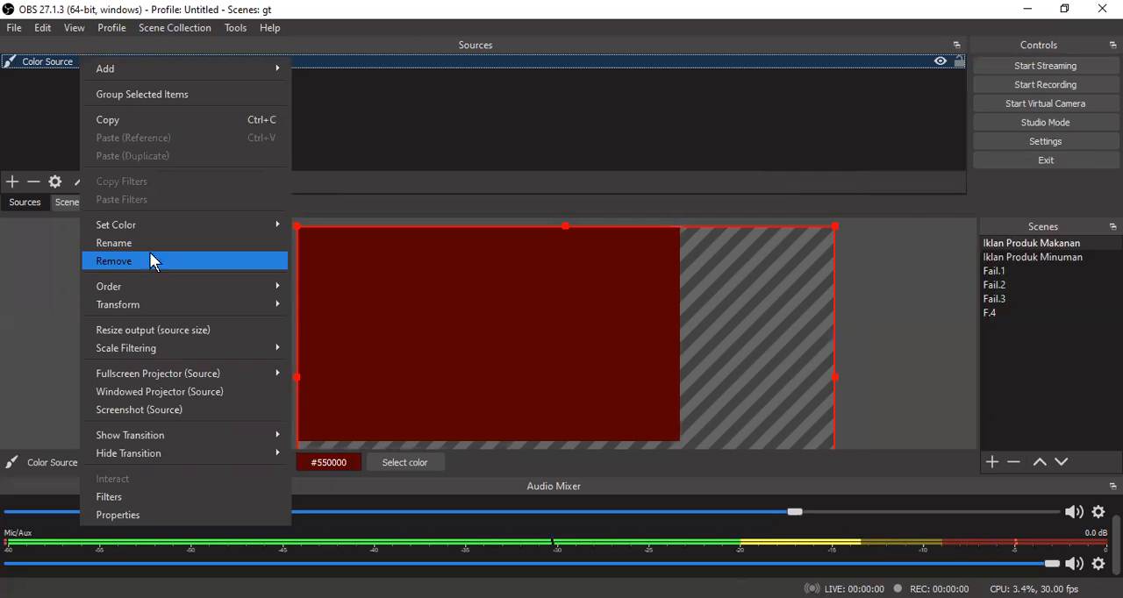
pyautogui.click(510, 109)
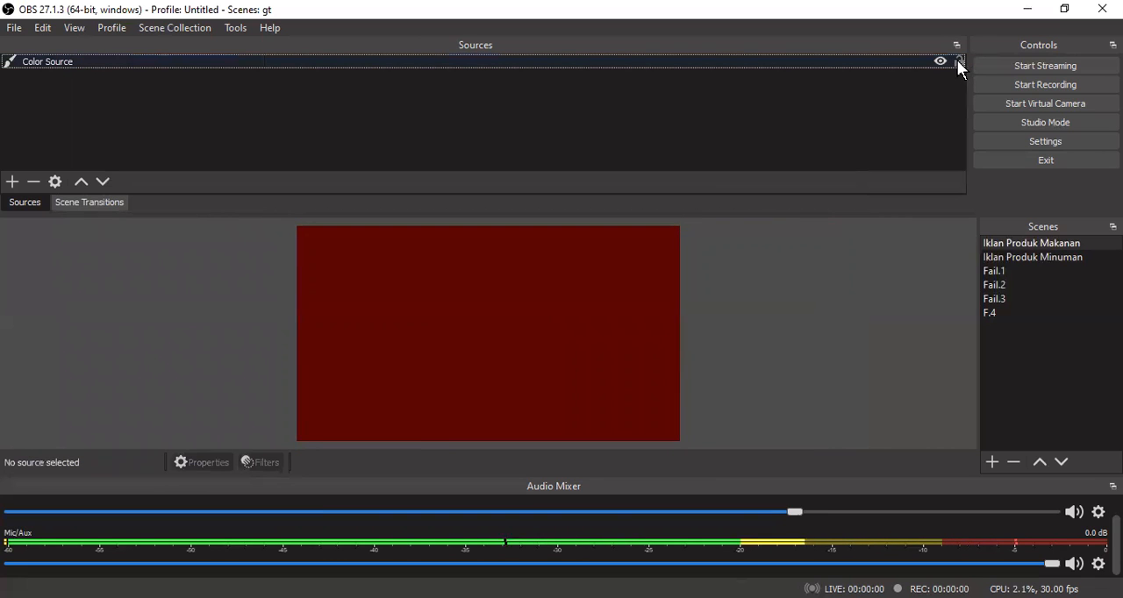
pyautogui.click(959, 61)
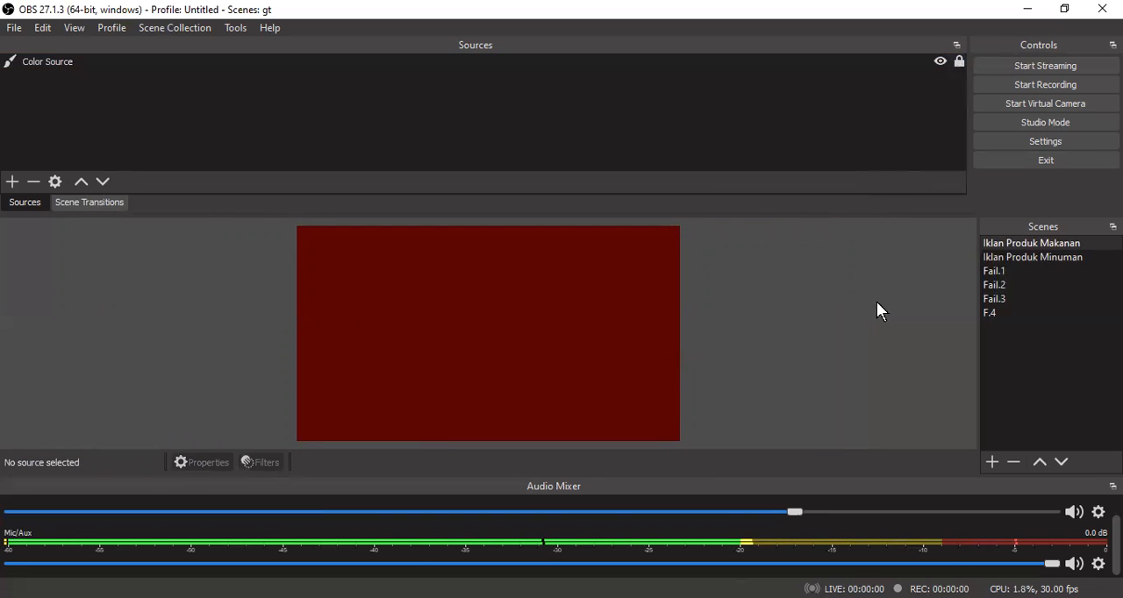
# - Add a new Display Capture source to the Iklan Produk Makanan scene and dismiss its properties without changes
pyautogui.click(12, 182)
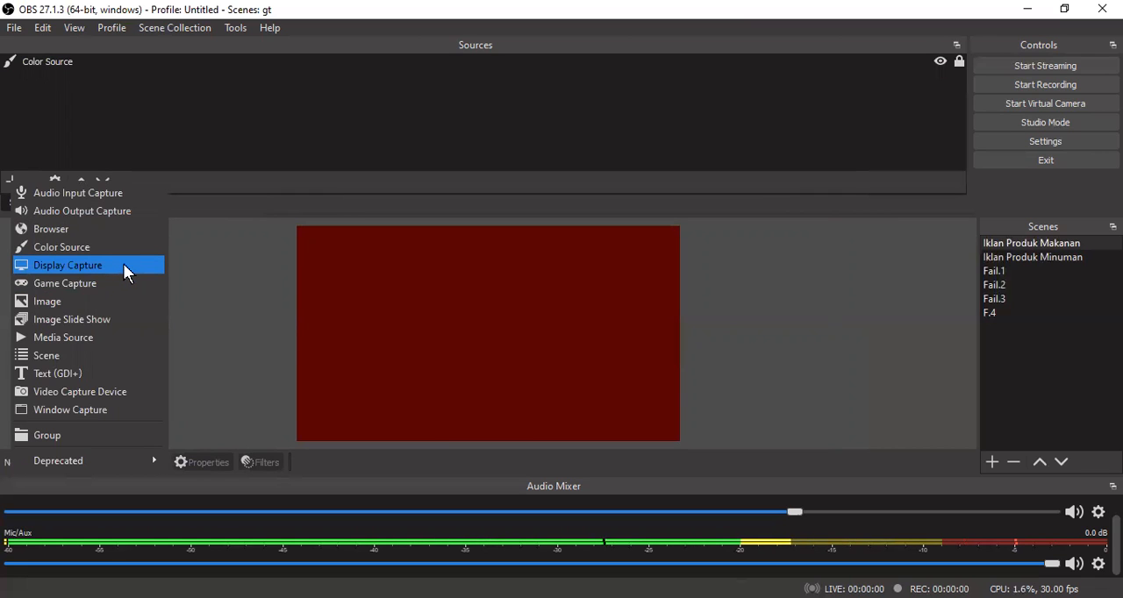
pyautogui.press('Return')
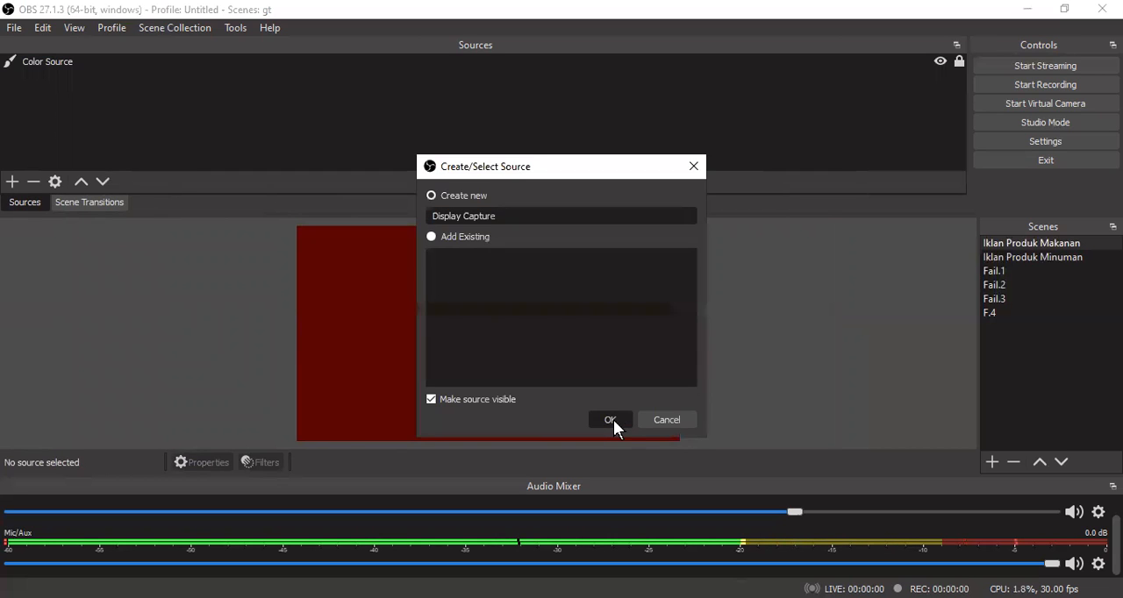
pyautogui.click(611, 419)
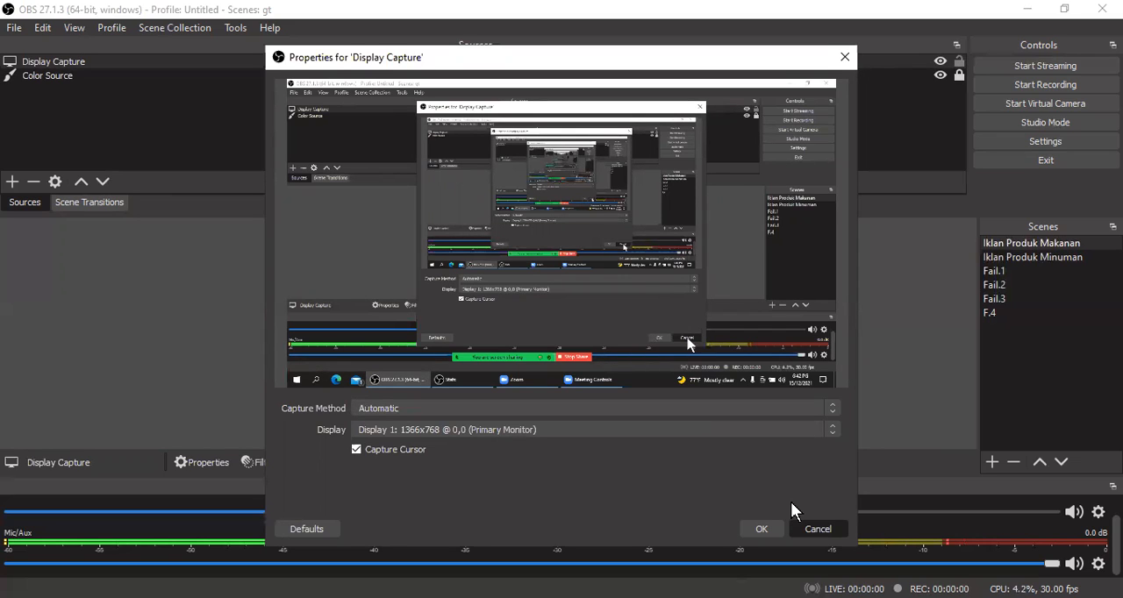
pyautogui.click(818, 529)
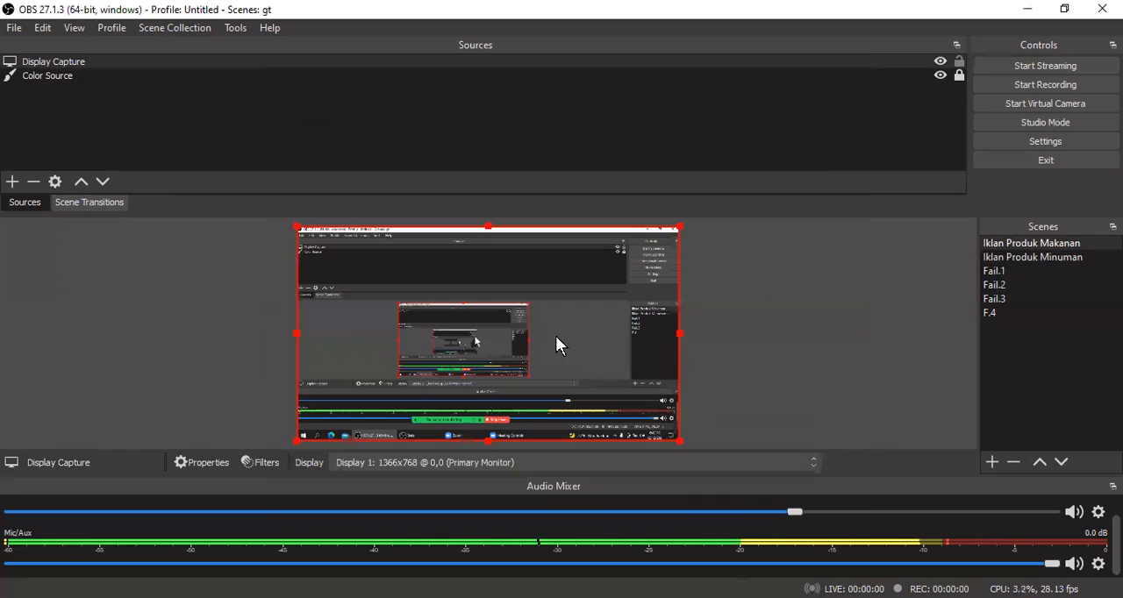
# - Remove the Display Capture source from the scene
pyautogui.click(90, 59)
pyautogui.rightClick(91, 60)
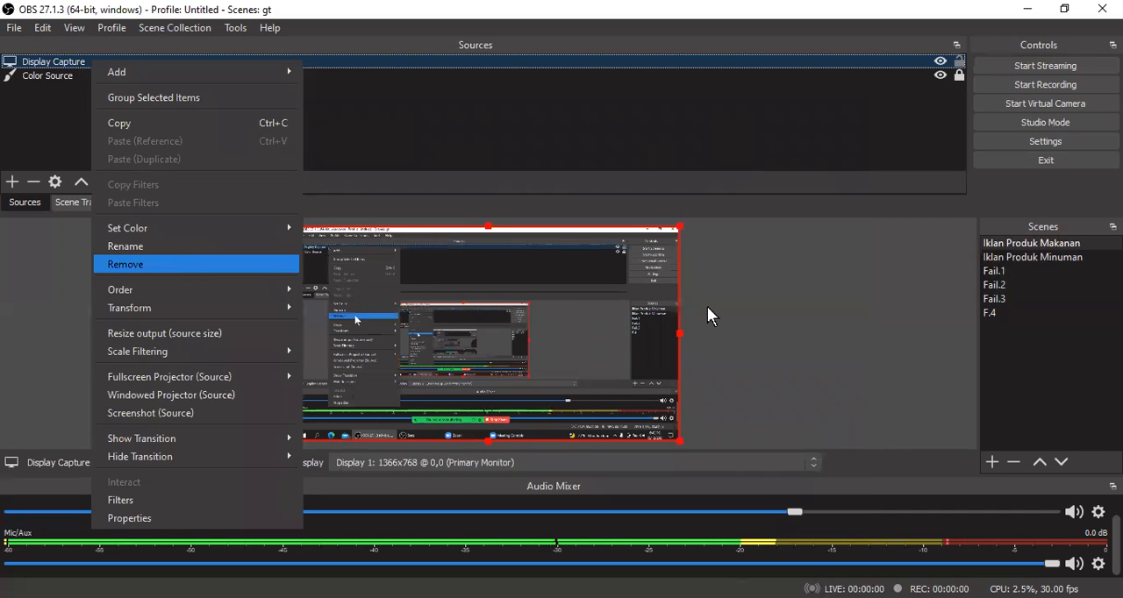
pyautogui.press('Return')
pyautogui.click(620, 323)
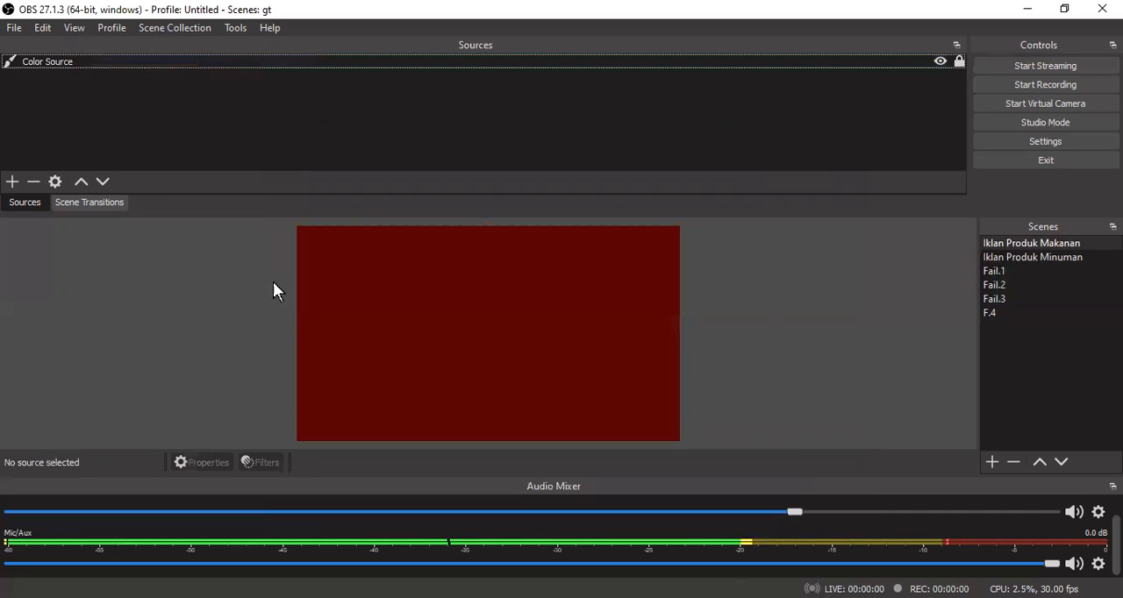
# - Add a new Image source named Image to the Iklan Produk Makanan scene
pyautogui.click(12, 183)
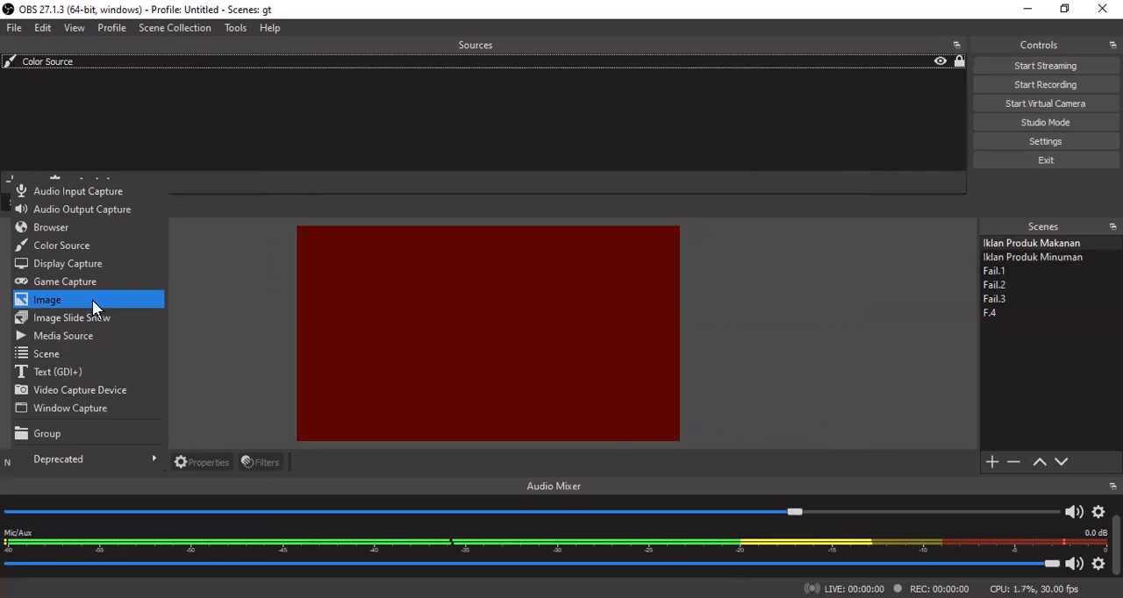
pyautogui.press('Return')
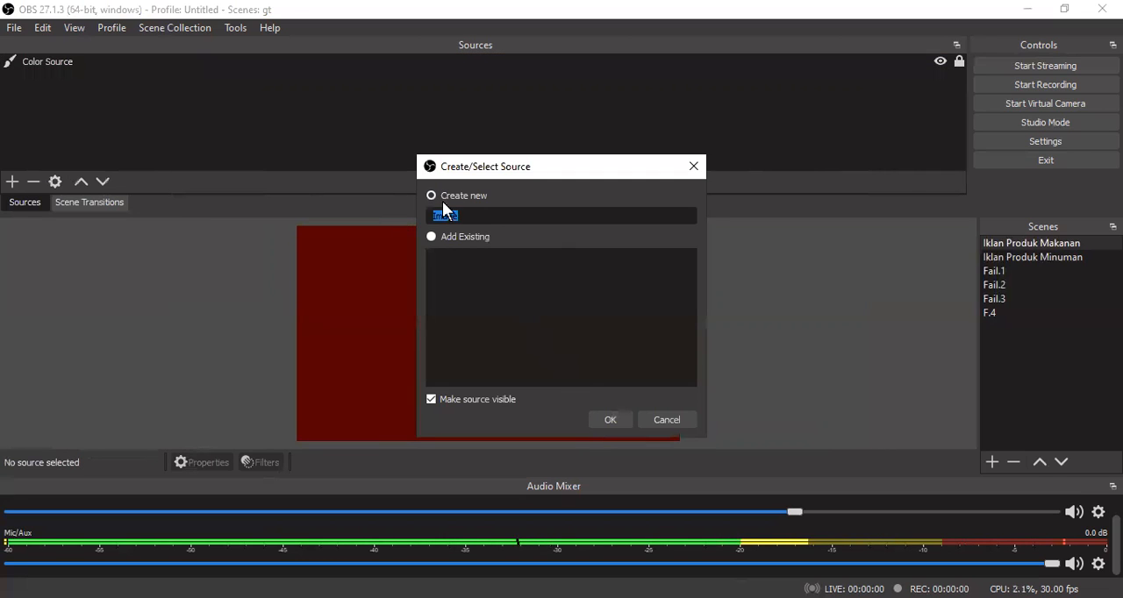
pyautogui.click(618, 419)
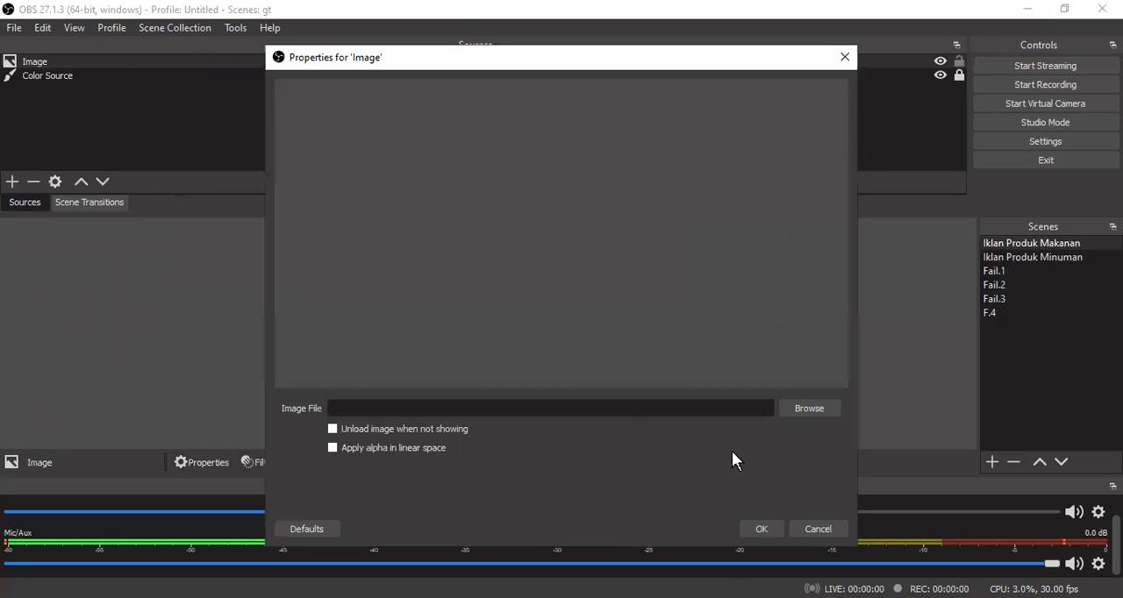
# - Browse the Desktop folder for the Image source's file, with the file type filter set to All Files (*.*)
pyautogui.click(817, 408)
pyautogui.click(809, 409)
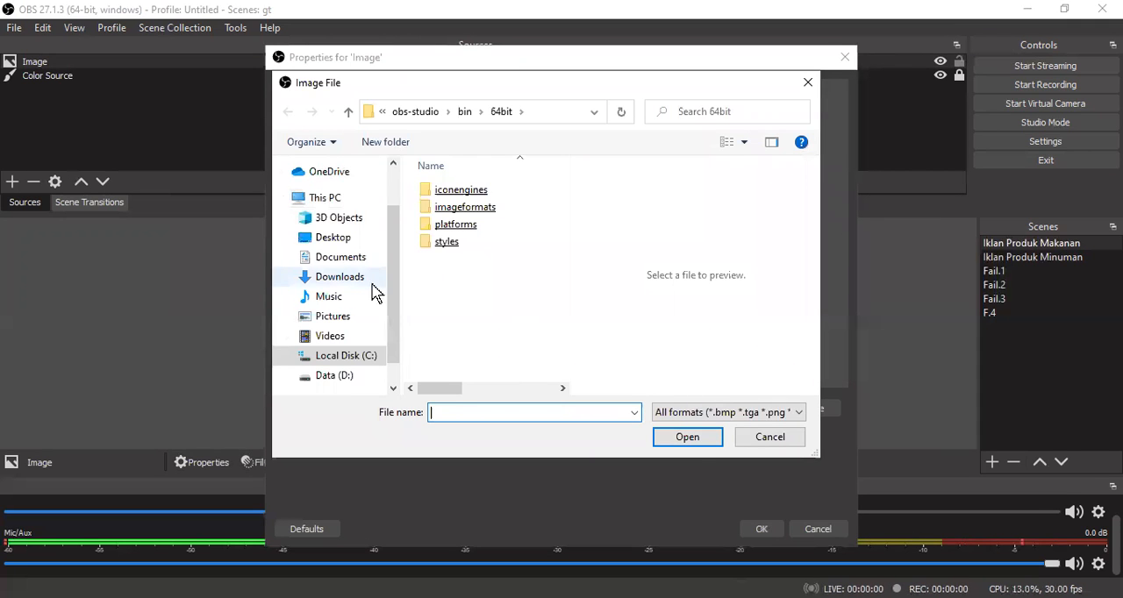
pyautogui.click(345, 243)
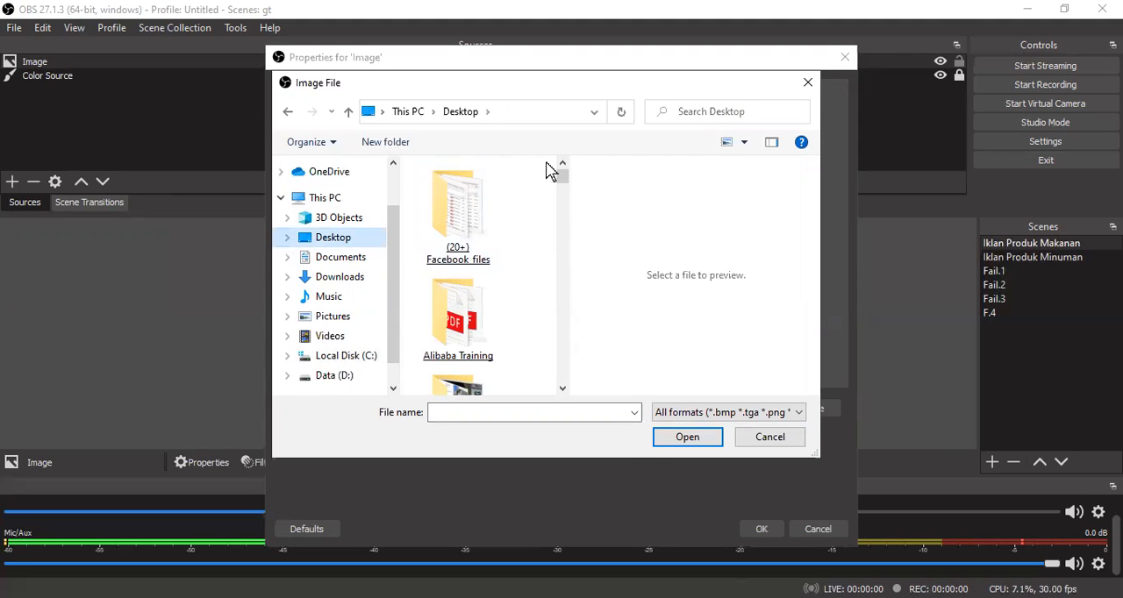
pyautogui.moveTo(564, 184); pyautogui.dragTo(727, 435)
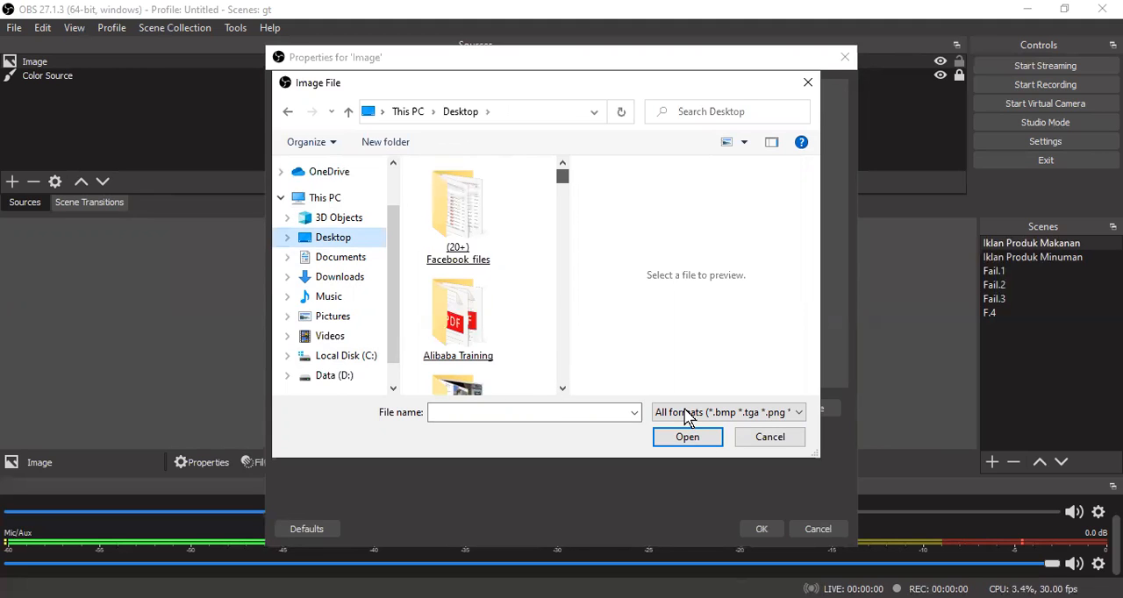
pyautogui.click(688, 412)
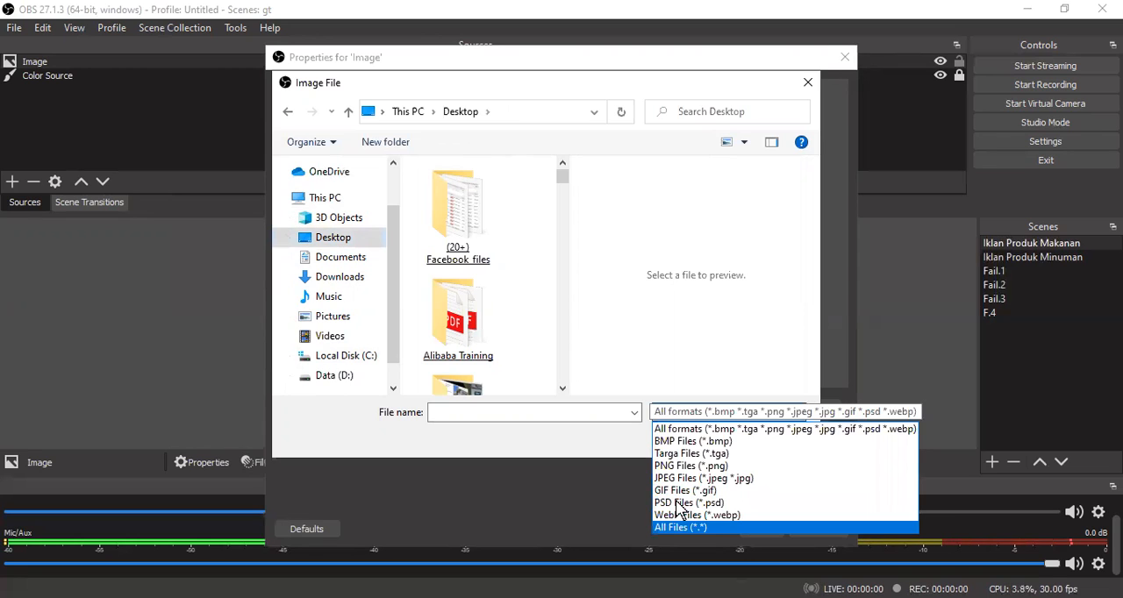
pyautogui.press('Return')
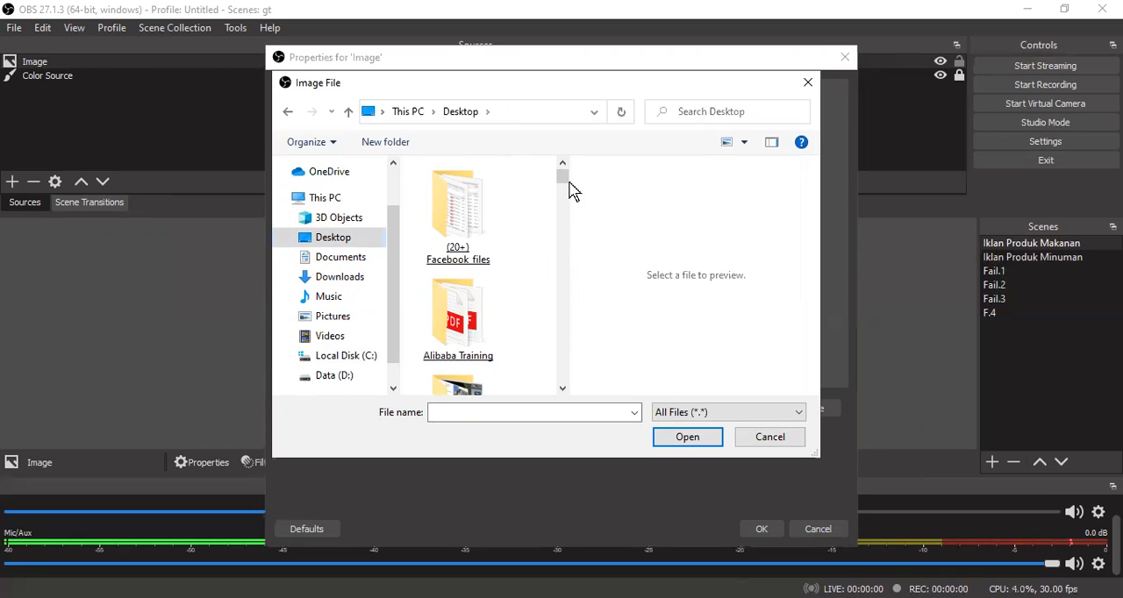
# - Look through the Desktop folder's contents for the Latihan folder that holds the Image source's picture
pyautogui.moveTo(562, 180); pyautogui.dragTo(563, 382)
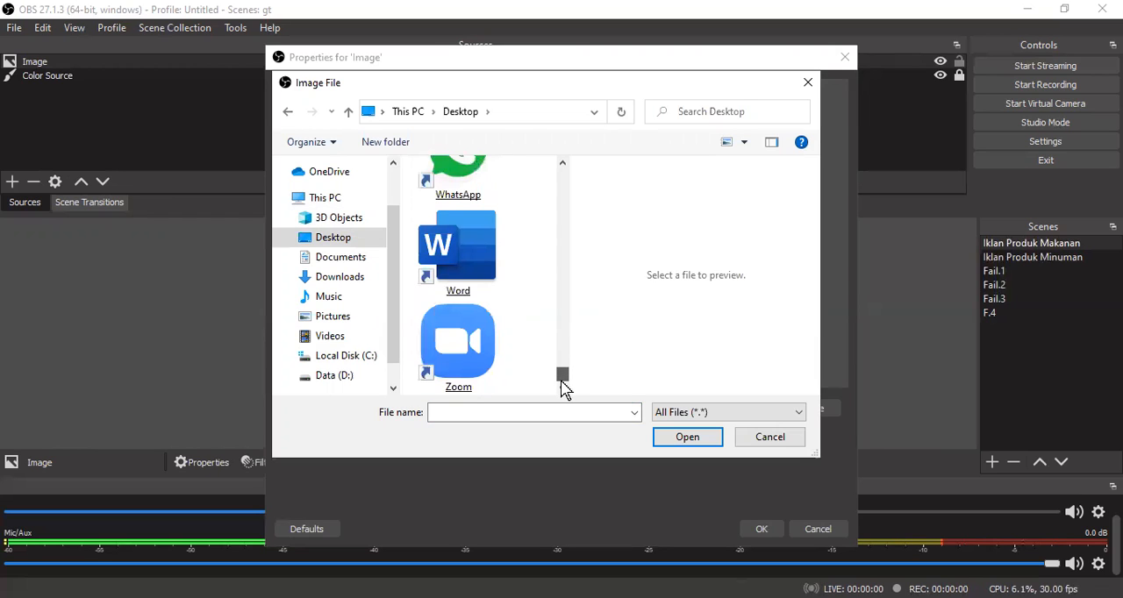
pyautogui.click(563, 165)
pyautogui.click(564, 166)
pyautogui.click(563, 166)
pyautogui.click(563, 166)
pyautogui.click(564, 166)
pyautogui.click(563, 166)
pyautogui.click(564, 166)
pyautogui.click(563, 166)
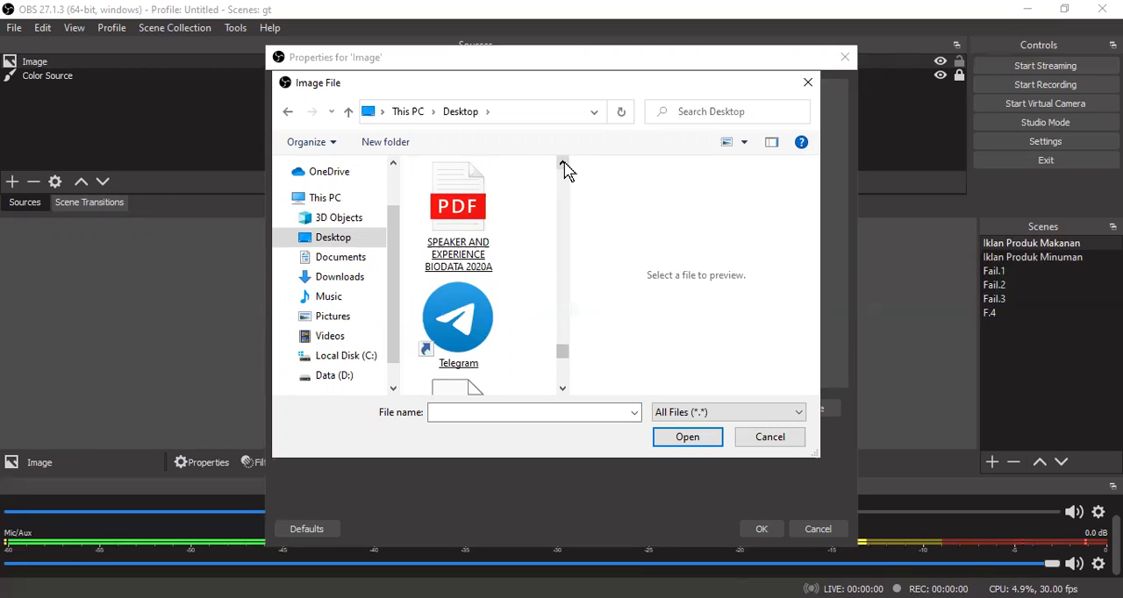
pyautogui.click(563, 166)
pyautogui.click(563, 166)
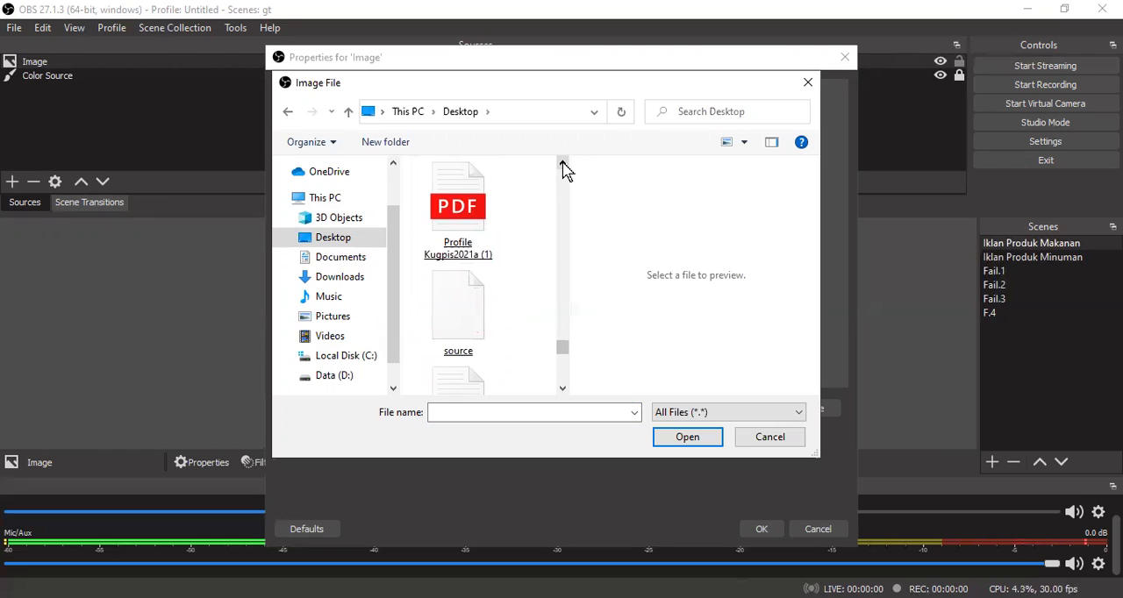
pyautogui.click(564, 165)
pyautogui.click(564, 166)
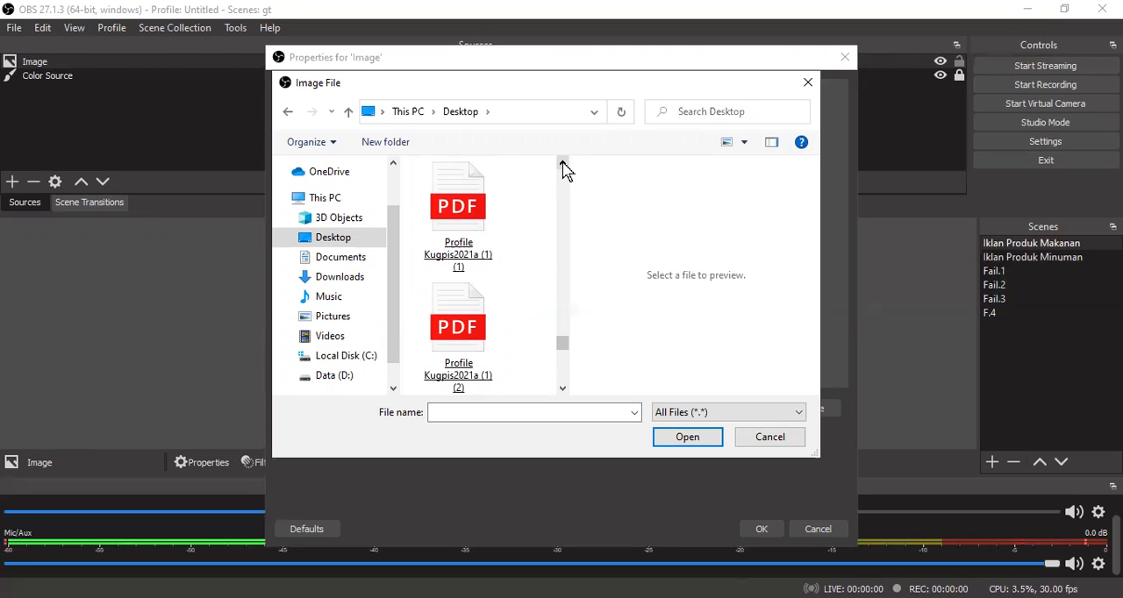
pyautogui.click(563, 166)
pyautogui.click(563, 166)
pyautogui.click(563, 166)
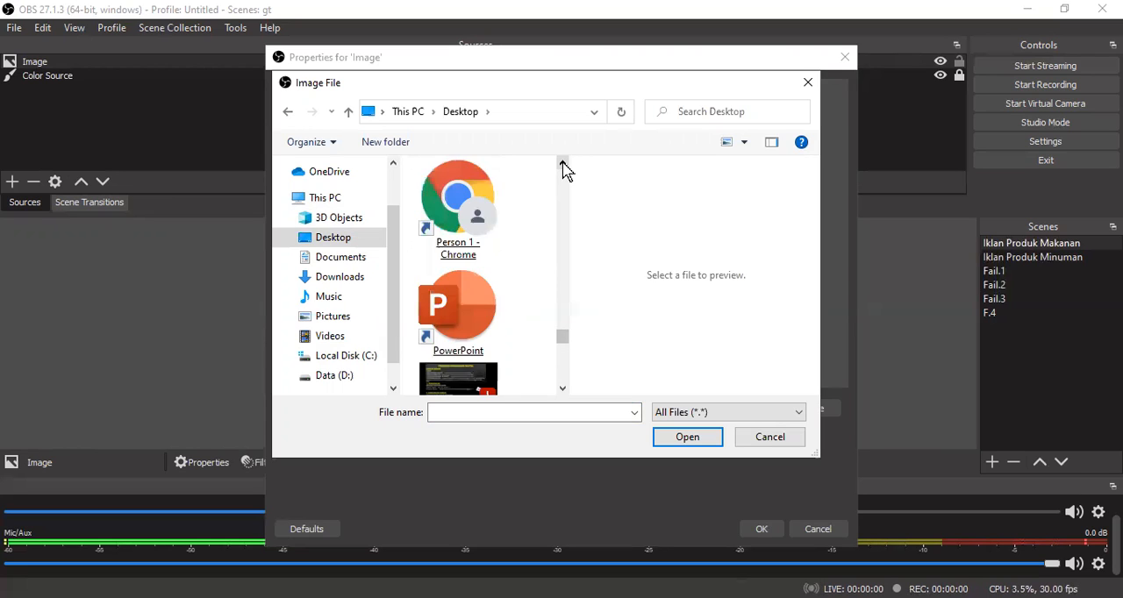
pyautogui.click(564, 166)
pyautogui.click(564, 165)
pyautogui.click(563, 166)
pyautogui.click(563, 165)
pyautogui.click(563, 166)
pyautogui.click(563, 166)
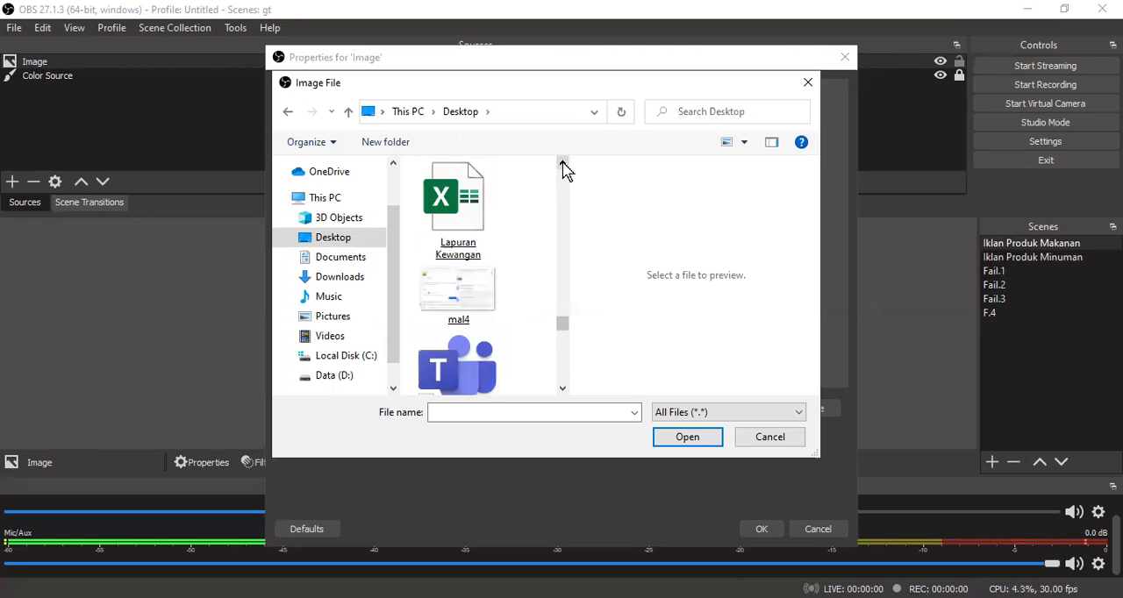
pyautogui.click(563, 166)
pyautogui.click(563, 166)
pyautogui.click(564, 166)
pyautogui.click(563, 166)
pyautogui.click(564, 166)
pyautogui.click(563, 166)
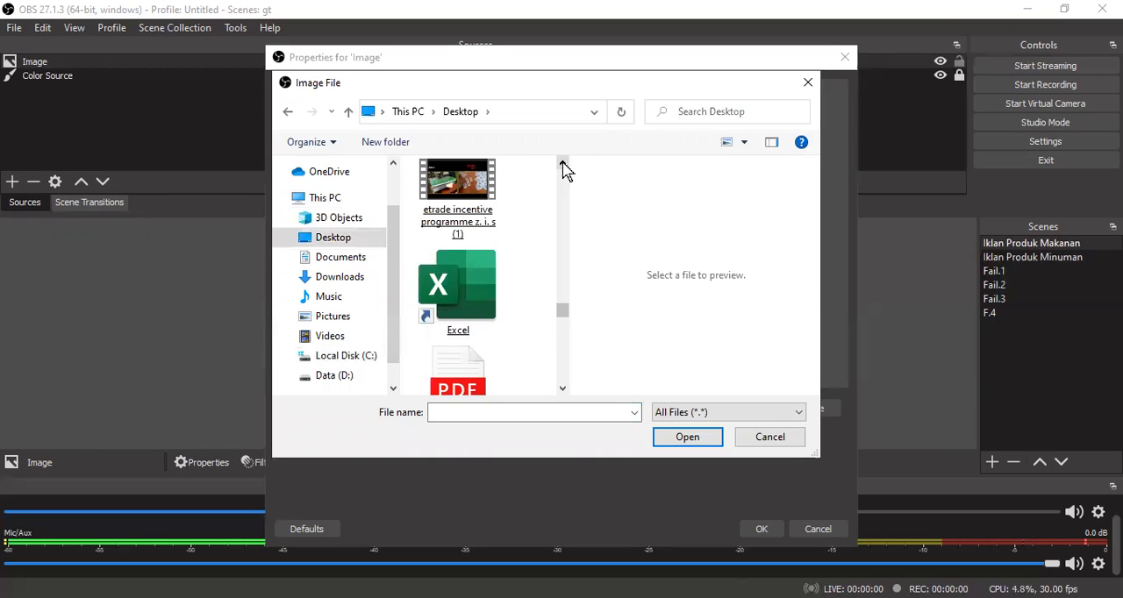
pyautogui.click(563, 166)
pyautogui.click(563, 166)
pyautogui.click(564, 166)
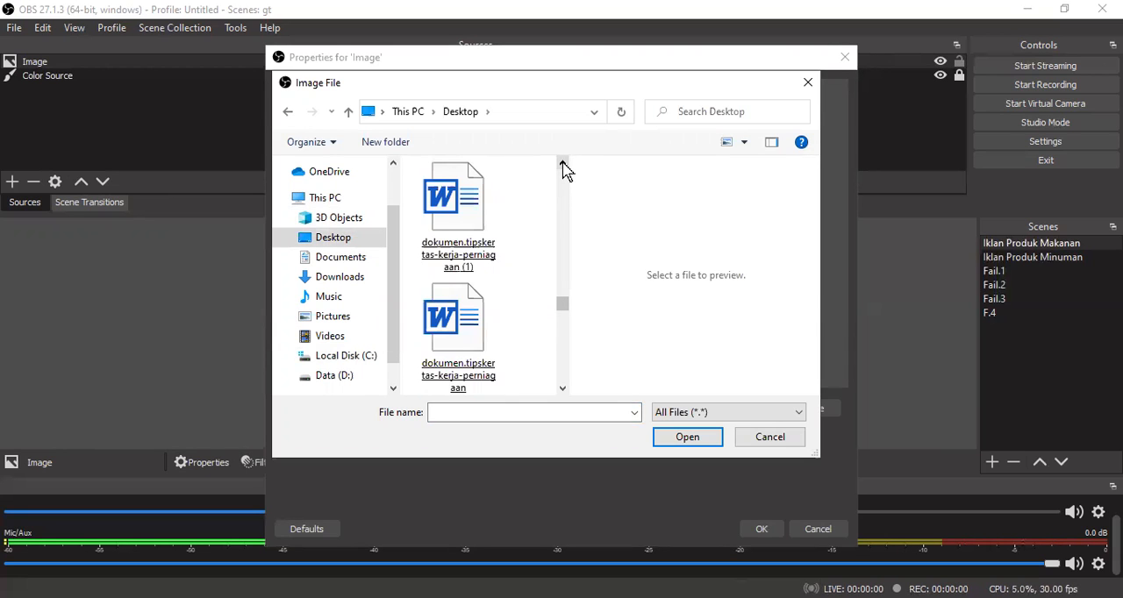
pyautogui.click(563, 166)
pyautogui.click(563, 166)
pyautogui.click(564, 166)
pyautogui.click(564, 166)
pyautogui.click(564, 166)
pyautogui.click(563, 166)
pyautogui.click(563, 166)
pyautogui.click(564, 166)
pyautogui.click(563, 166)
pyautogui.click(564, 166)
pyautogui.click(563, 165)
pyautogui.click(563, 166)
pyautogui.click(563, 166)
pyautogui.click(564, 165)
pyautogui.click(563, 166)
pyautogui.click(563, 166)
pyautogui.click(564, 166)
pyautogui.click(563, 166)
pyautogui.click(564, 166)
pyautogui.click(563, 166)
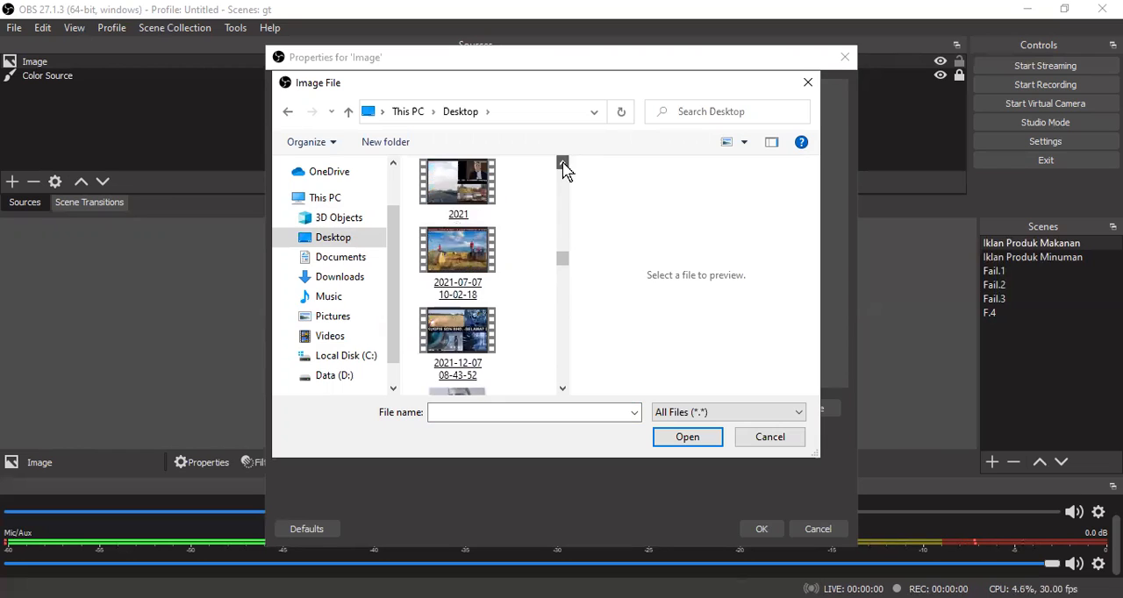
pyautogui.click(564, 165)
pyautogui.click(564, 166)
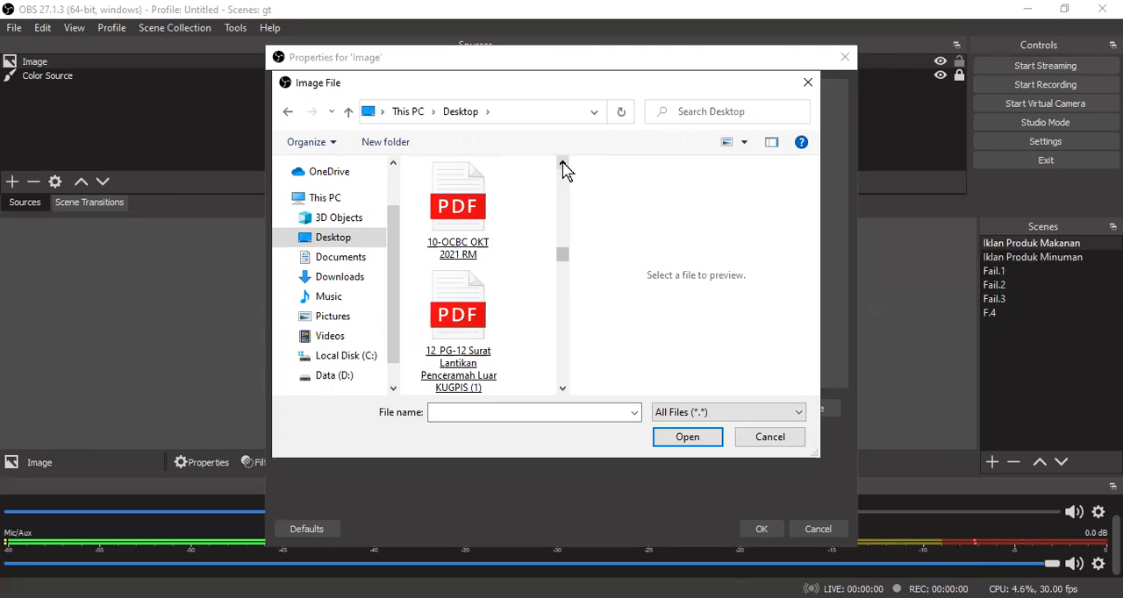
pyautogui.click(563, 166)
pyautogui.click(563, 166)
pyautogui.click(563, 166)
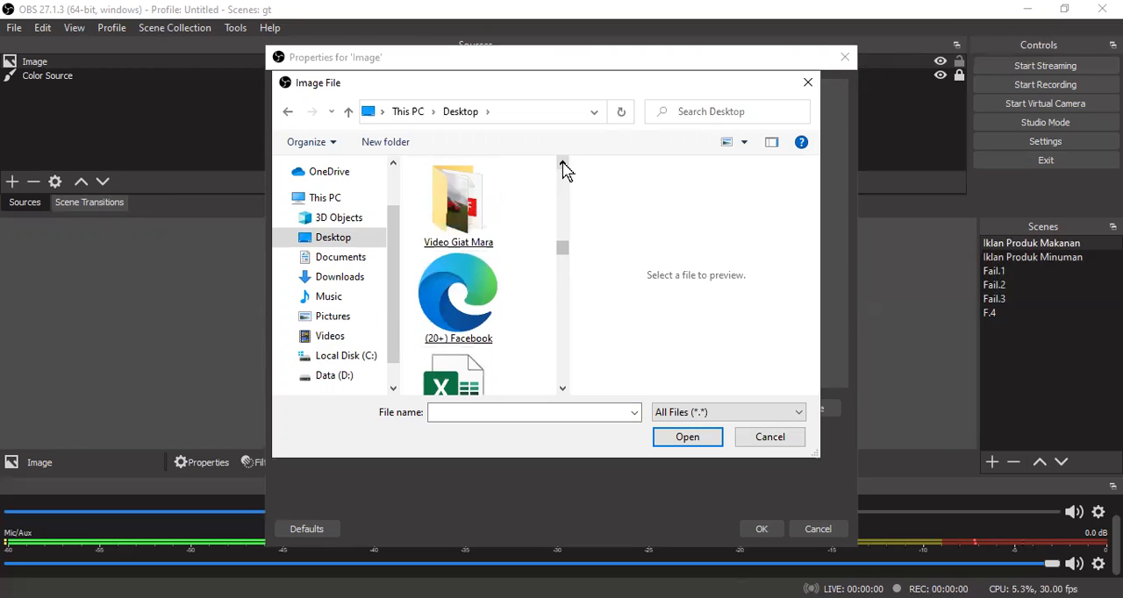
pyautogui.click(563, 166)
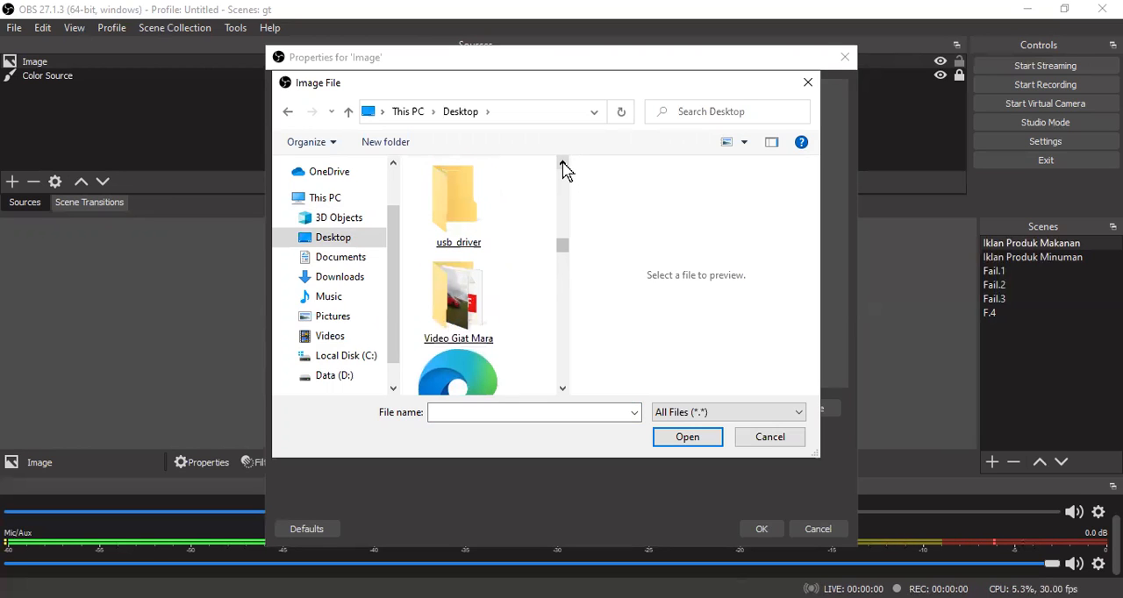
pyautogui.click(563, 165)
pyautogui.click(563, 166)
pyautogui.click(563, 166)
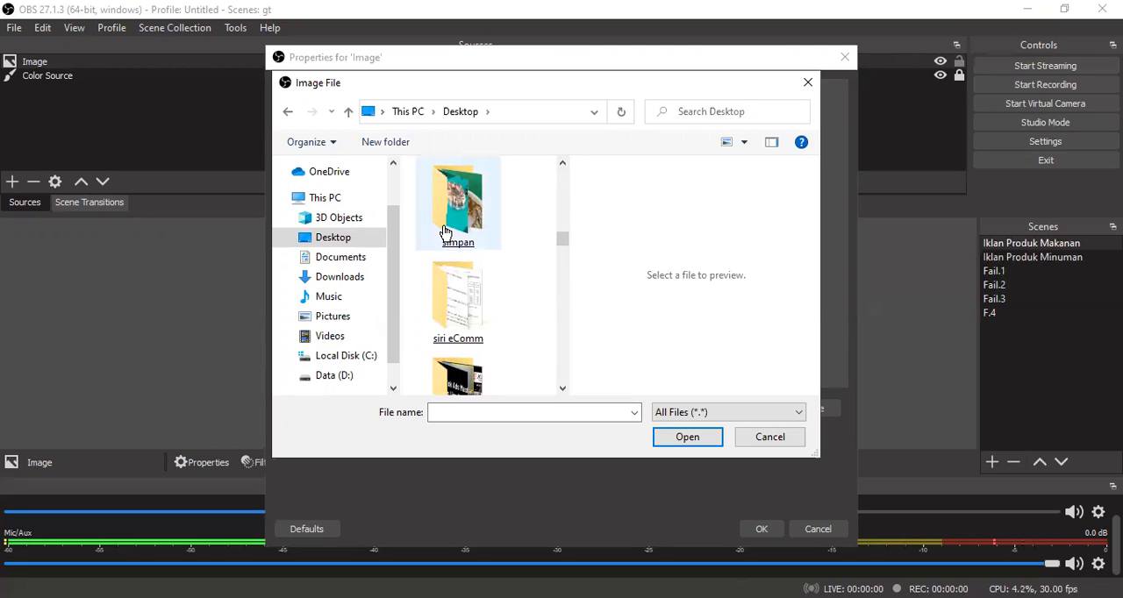
pyautogui.click(471, 214)
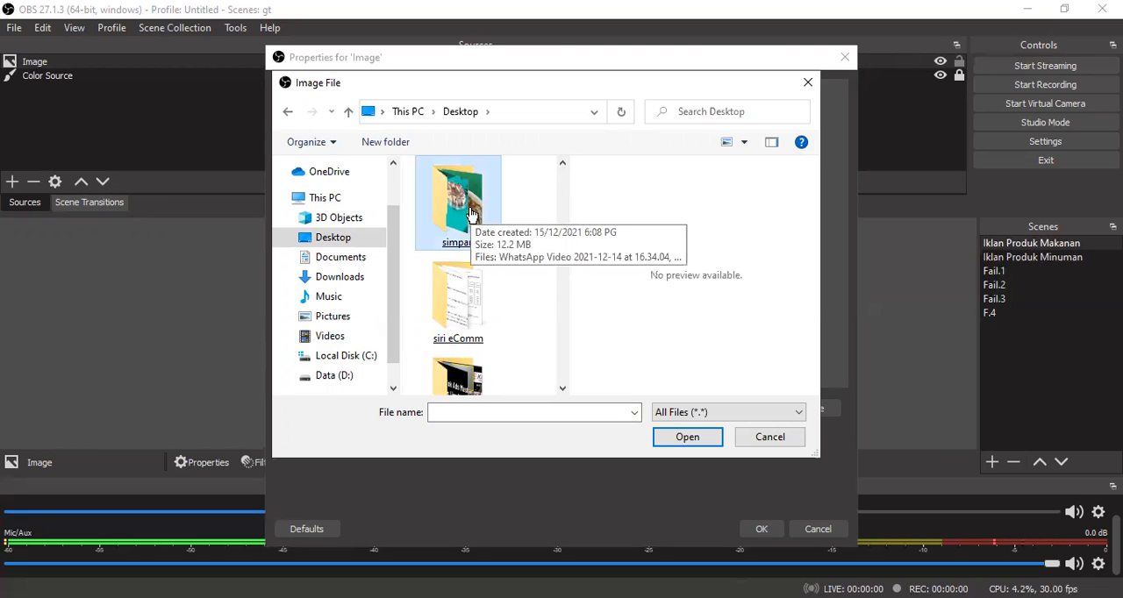
pyautogui.click(562, 163)
pyautogui.click(563, 163)
pyautogui.click(562, 163)
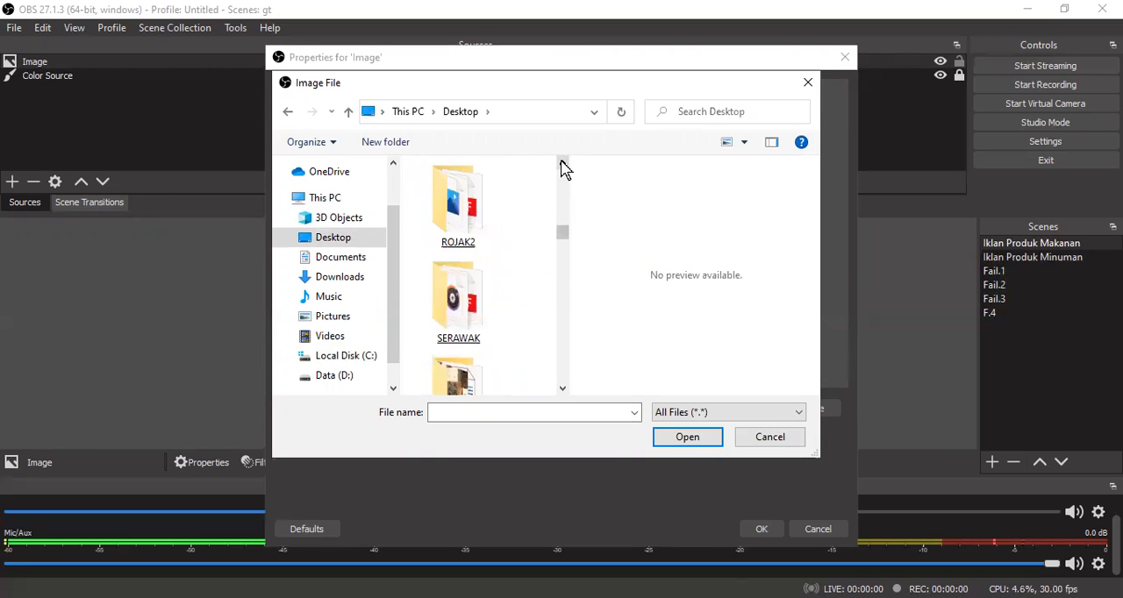
pyautogui.click(563, 163)
pyautogui.click(562, 163)
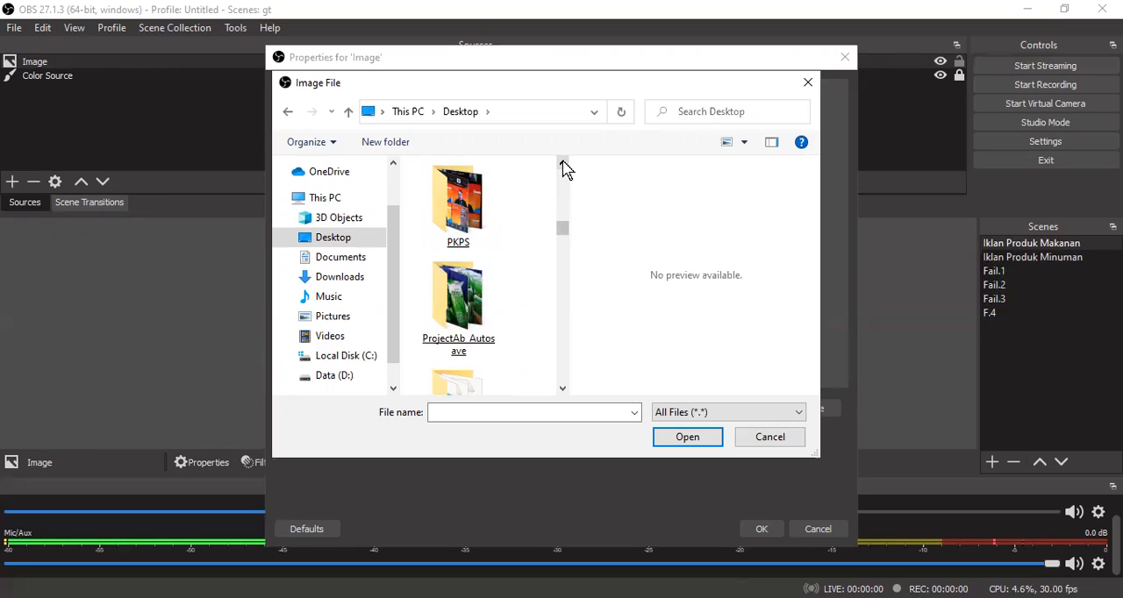
pyautogui.click(562, 164)
pyautogui.click(562, 163)
pyautogui.click(563, 163)
pyautogui.click(562, 163)
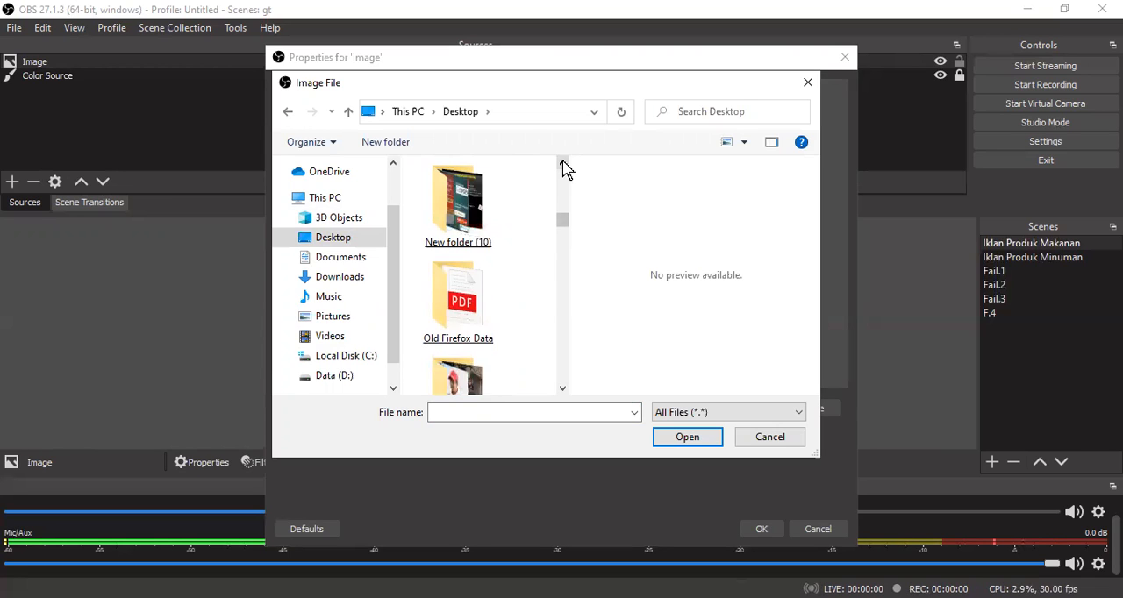
pyautogui.click(563, 164)
pyautogui.click(563, 163)
pyautogui.click(563, 163)
pyautogui.click(563, 163)
pyautogui.click(562, 163)
pyautogui.click(562, 164)
pyautogui.click(562, 163)
pyautogui.click(562, 163)
pyautogui.click(562, 164)
pyautogui.click(562, 164)
pyautogui.click(563, 164)
pyautogui.click(563, 164)
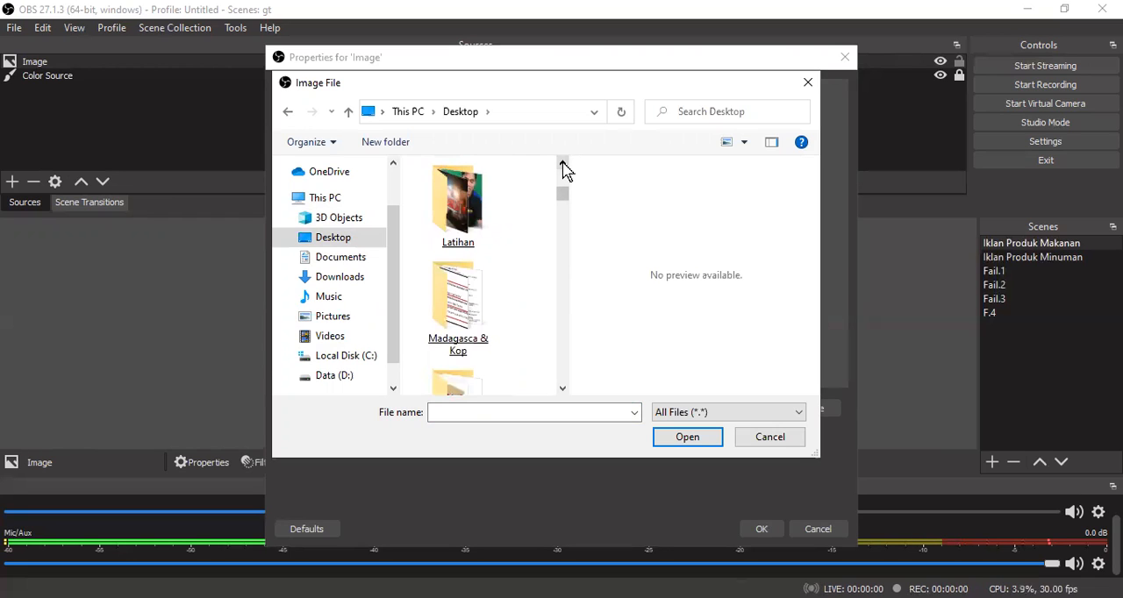
pyautogui.click(563, 164)
# - Load ft.02 from the Latihan folder on the Desktop into the Image source and accept its properties
pyautogui.click(466, 307)
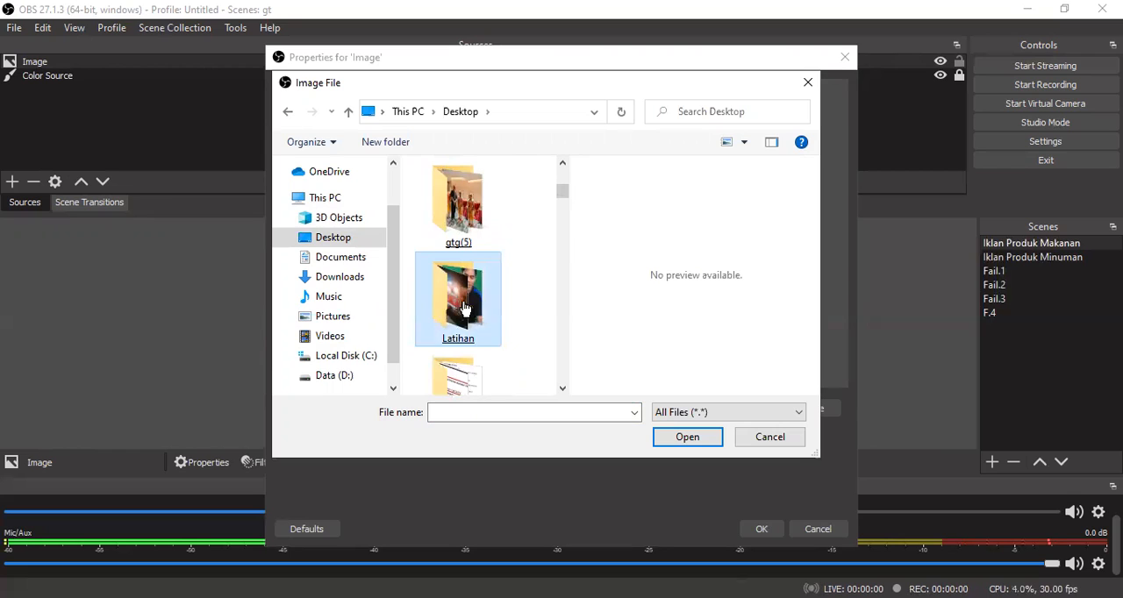
pyautogui.doubleClick(465, 307)
pyautogui.click(465, 308)
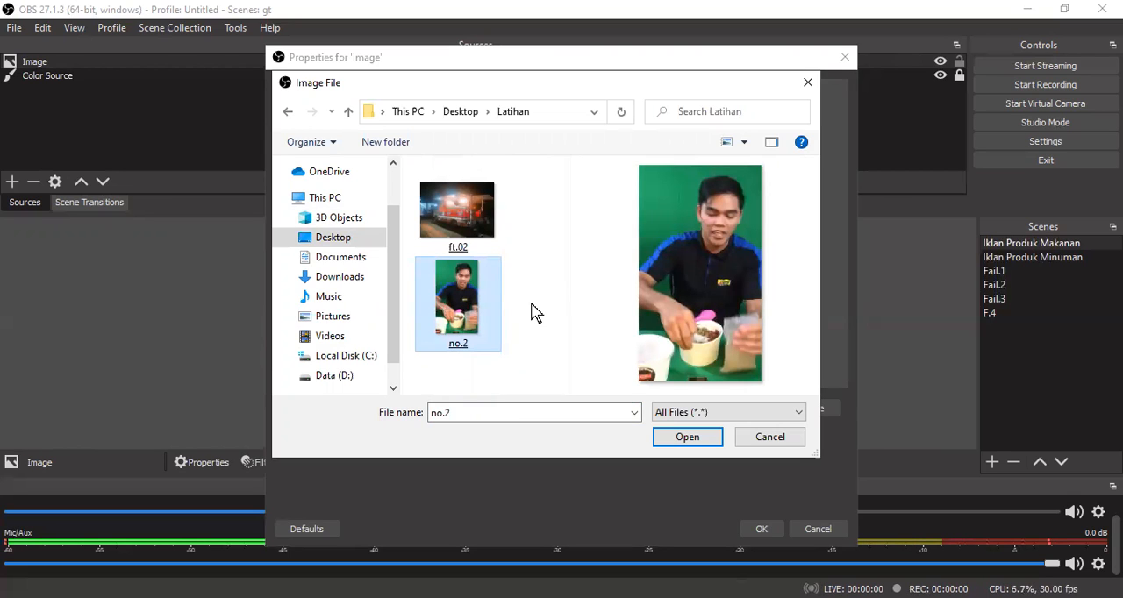
pyautogui.click(458, 213)
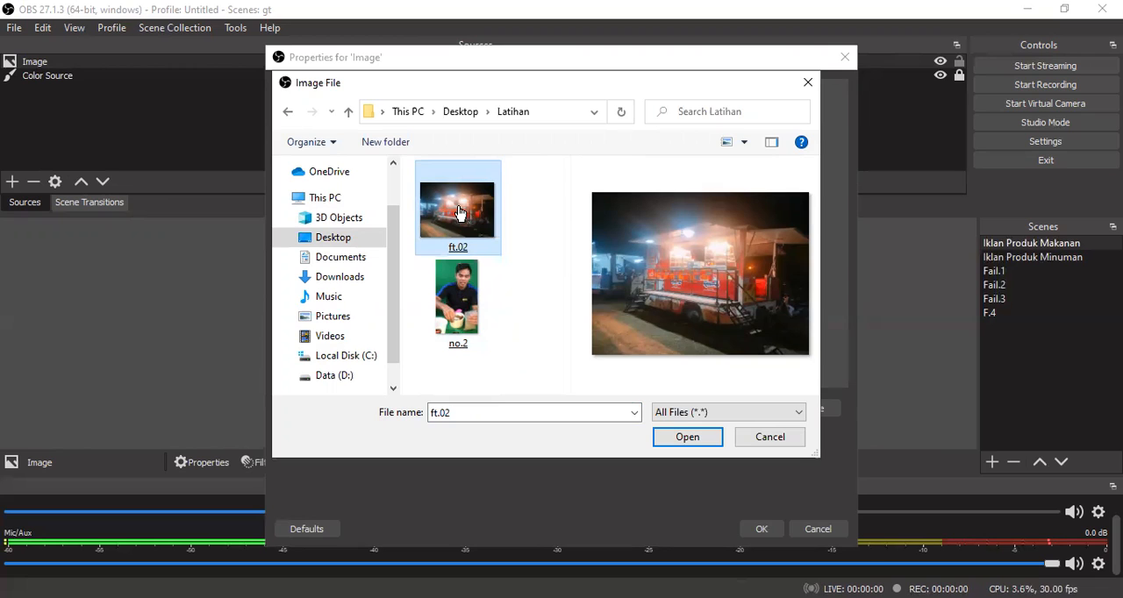
pyautogui.press('Return')
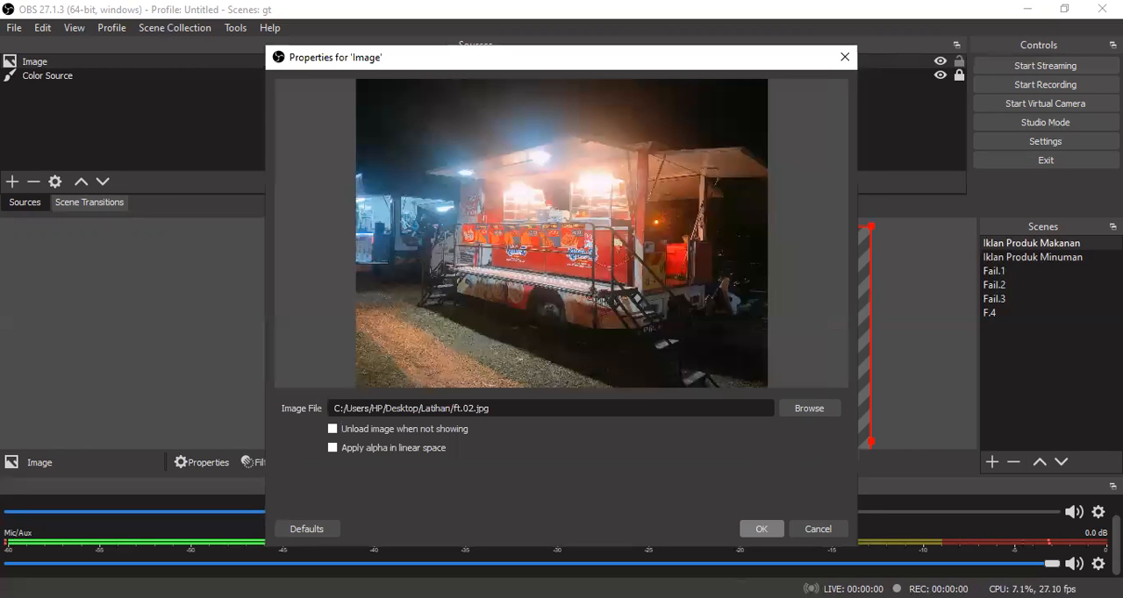
pyautogui.press('Return')
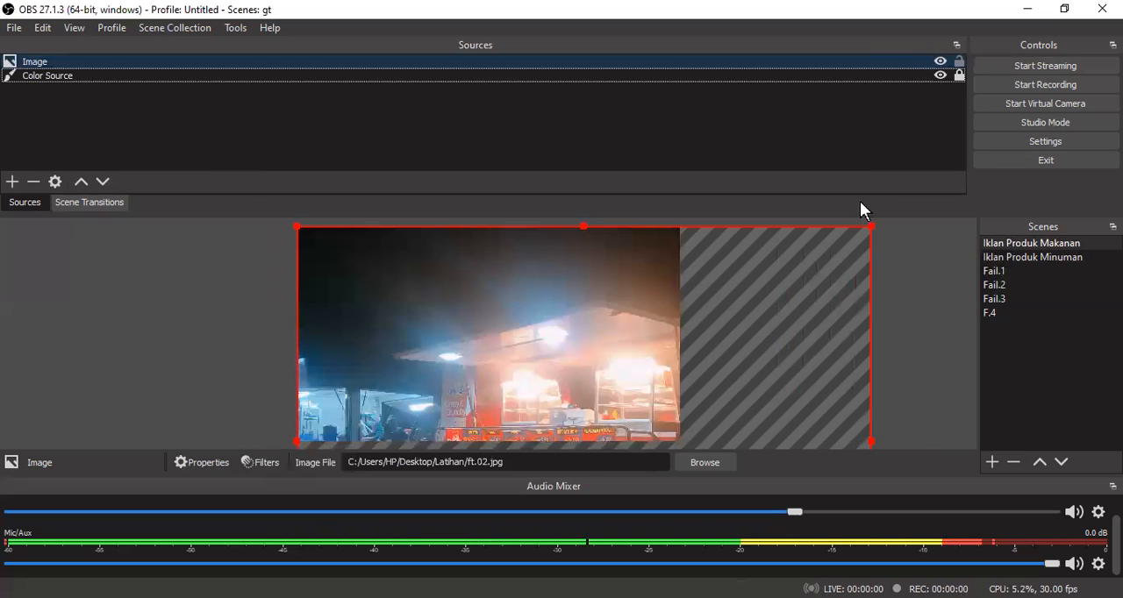
# - Scale down the food truck image and reposition it in the preview to cover the whole canvas, leaving it deselected
pyautogui.moveTo(870, 227); pyautogui.dragTo(628, 267)
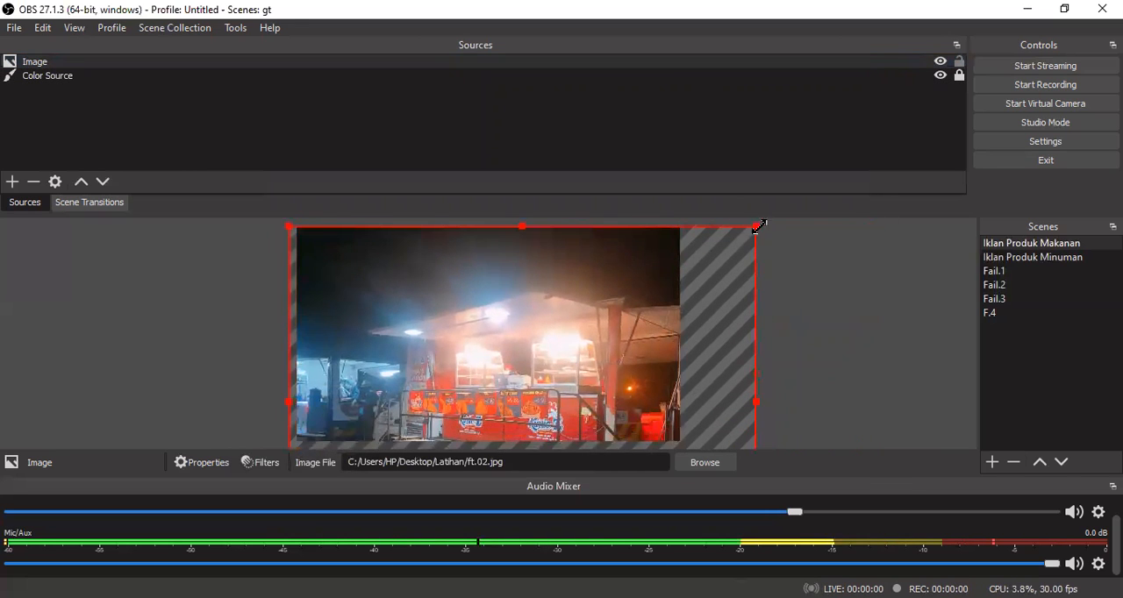
pyautogui.moveTo(755, 229); pyautogui.dragTo(640, 258)
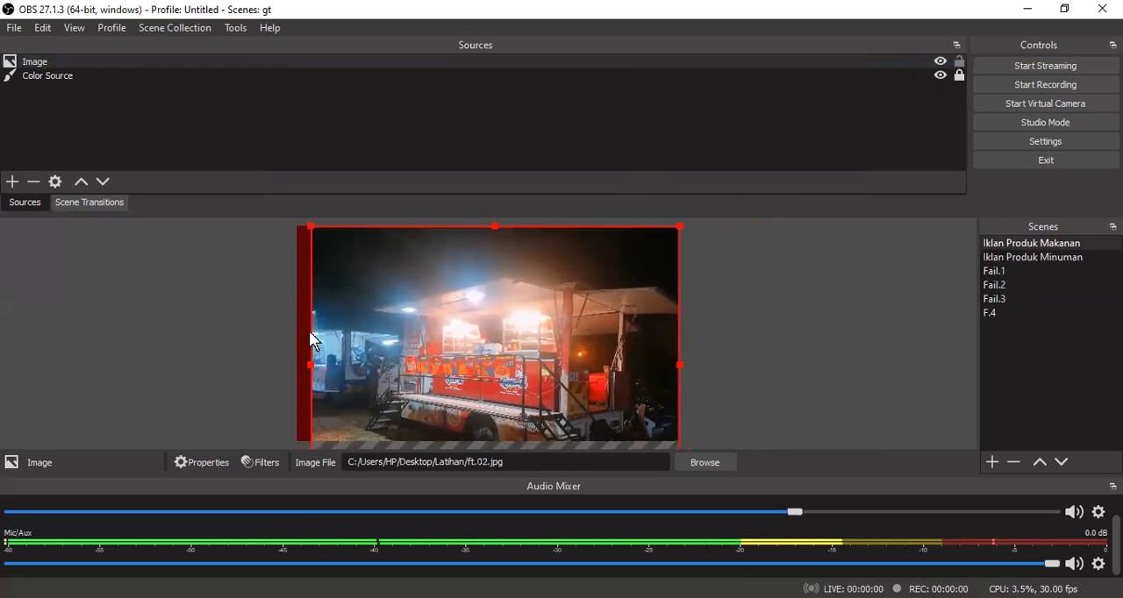
pyautogui.moveTo(329, 273); pyautogui.dragTo(320, 245)
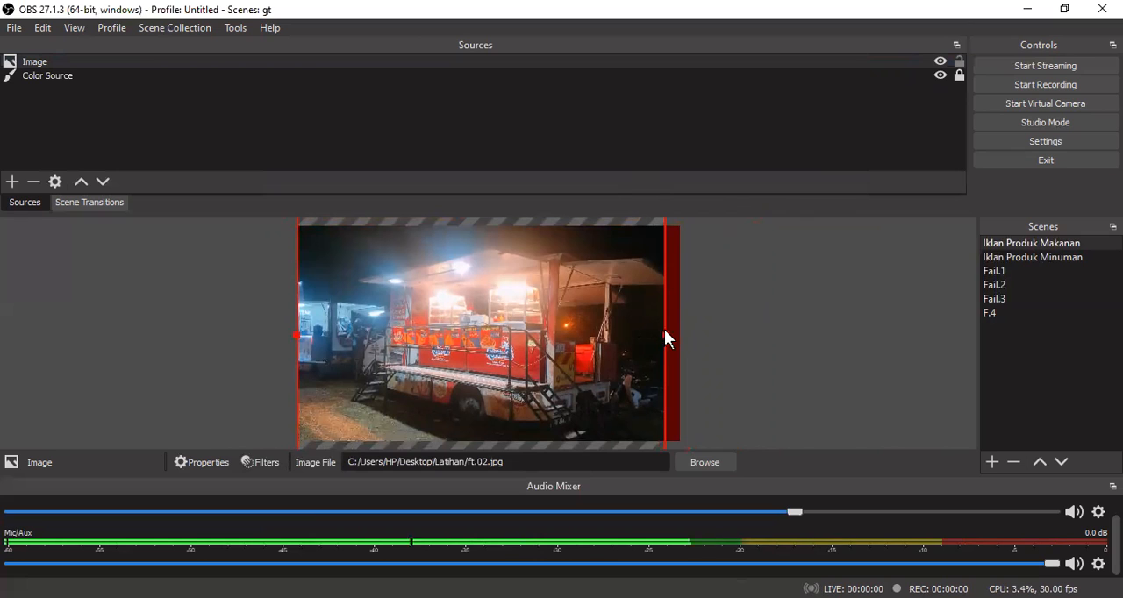
pyautogui.moveTo(670, 336); pyautogui.dragTo(680, 337)
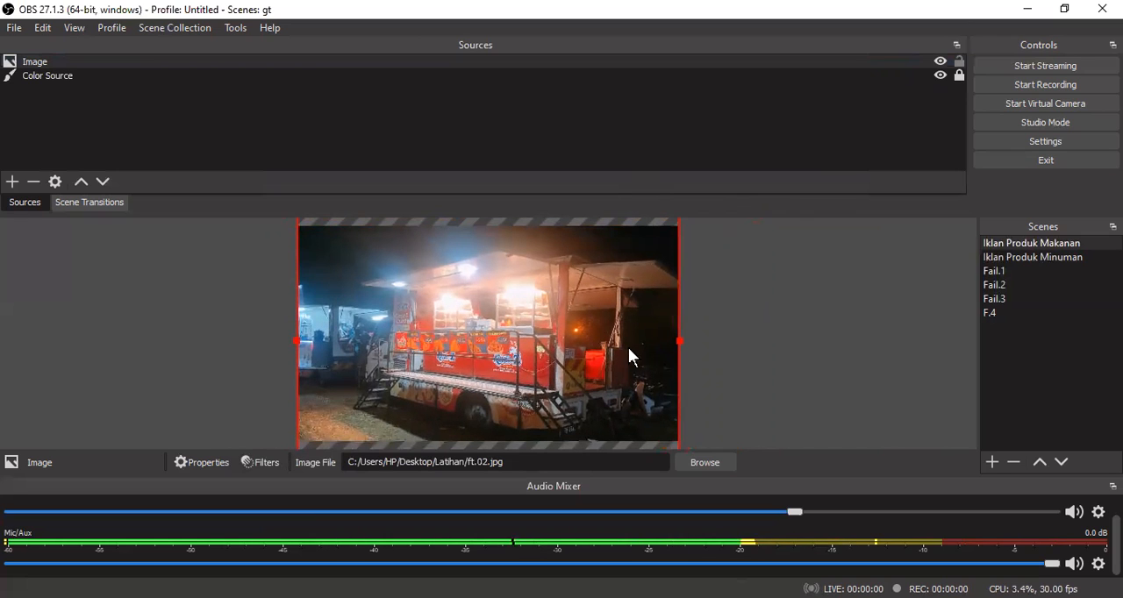
pyautogui.moveTo(626, 343); pyautogui.dragTo(620, 333)
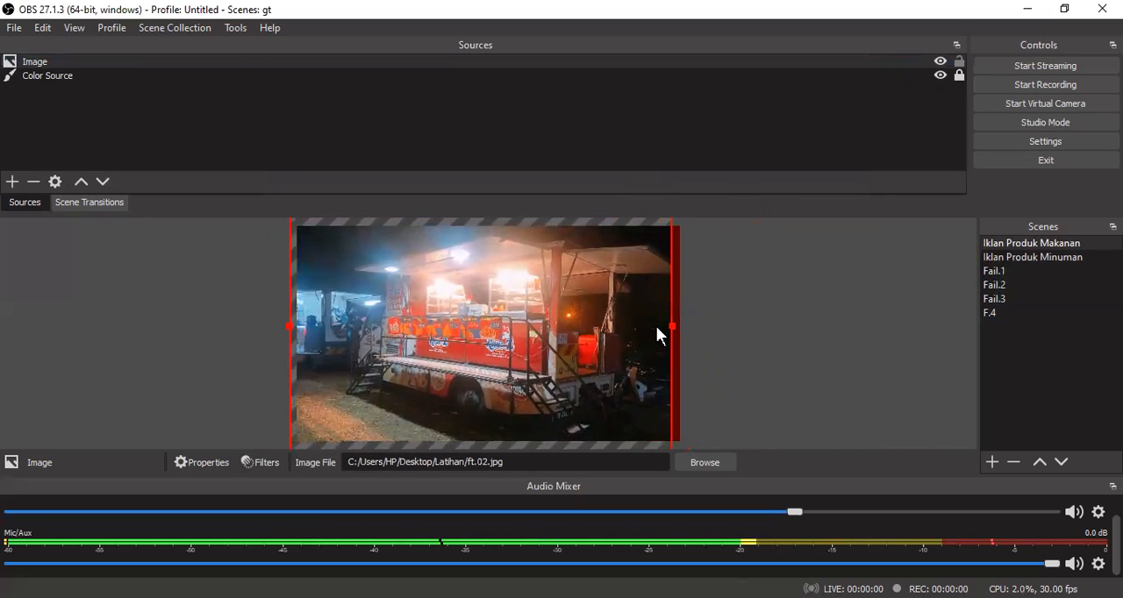
pyautogui.click(777, 316)
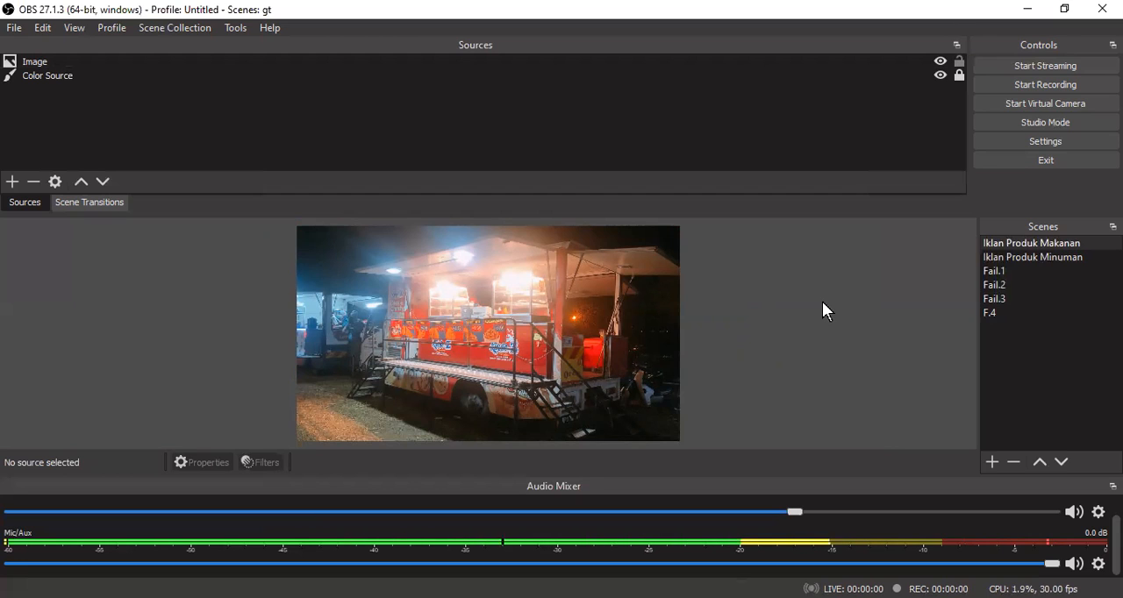
# - Remove the Color Source from the Iklan Produk Makanan scene
pyautogui.click(75, 77)
pyautogui.rightClick(74, 77)
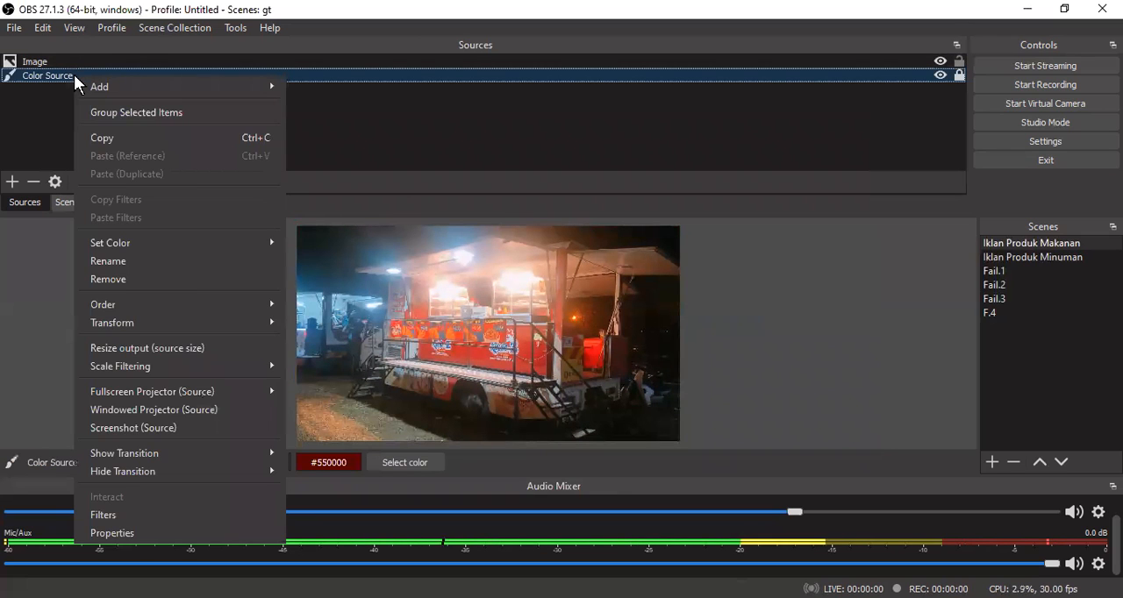
pyautogui.click(129, 278)
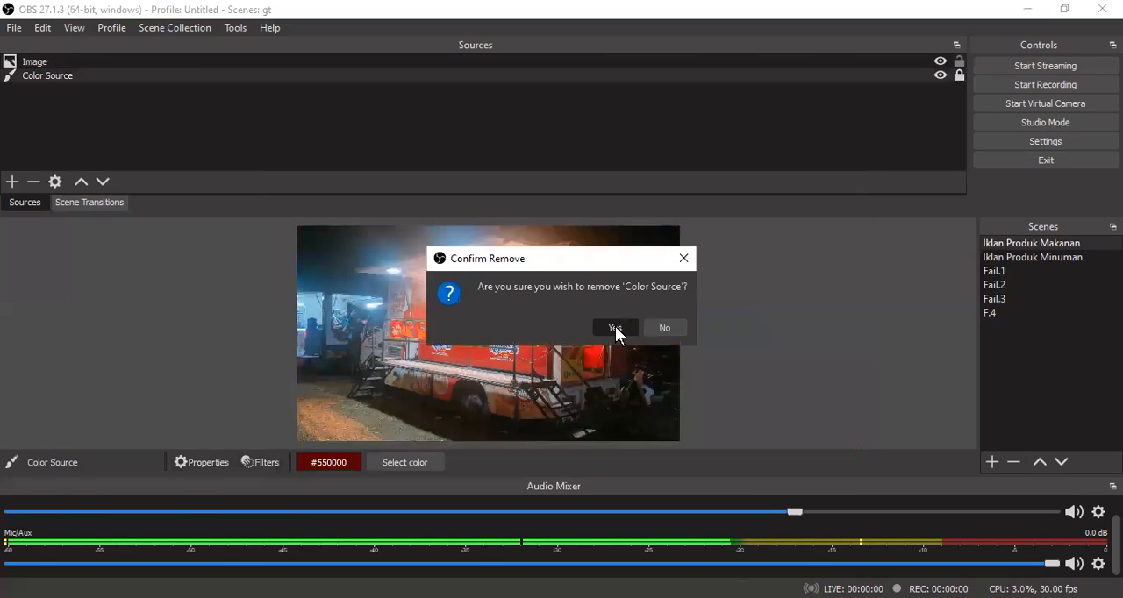
pyautogui.click(615, 326)
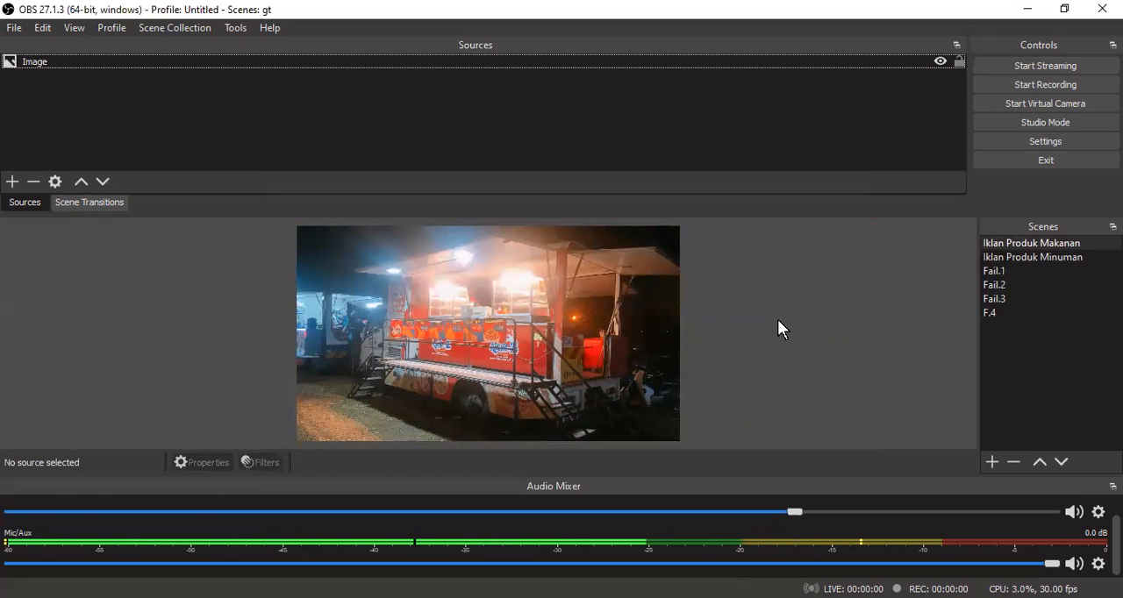
# - Add a new Media Source named Iklan Bergerak to the Iklan Produk Makanan scene
pyautogui.click(13, 184)
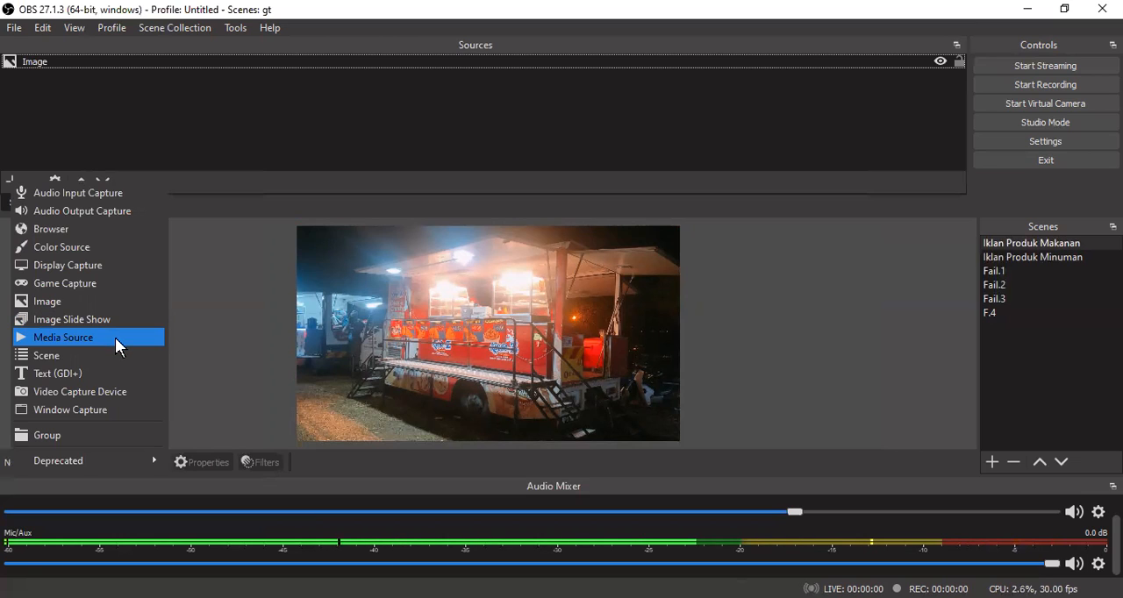
pyautogui.press('Return')
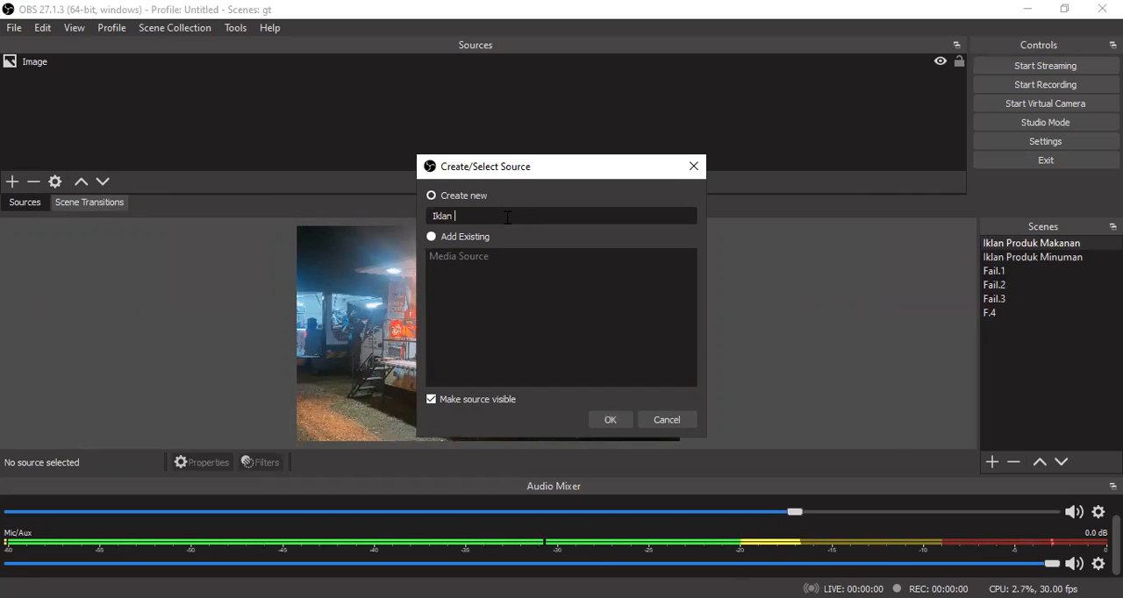
pyautogui.write('ergerak')
pyautogui.click(608, 417)
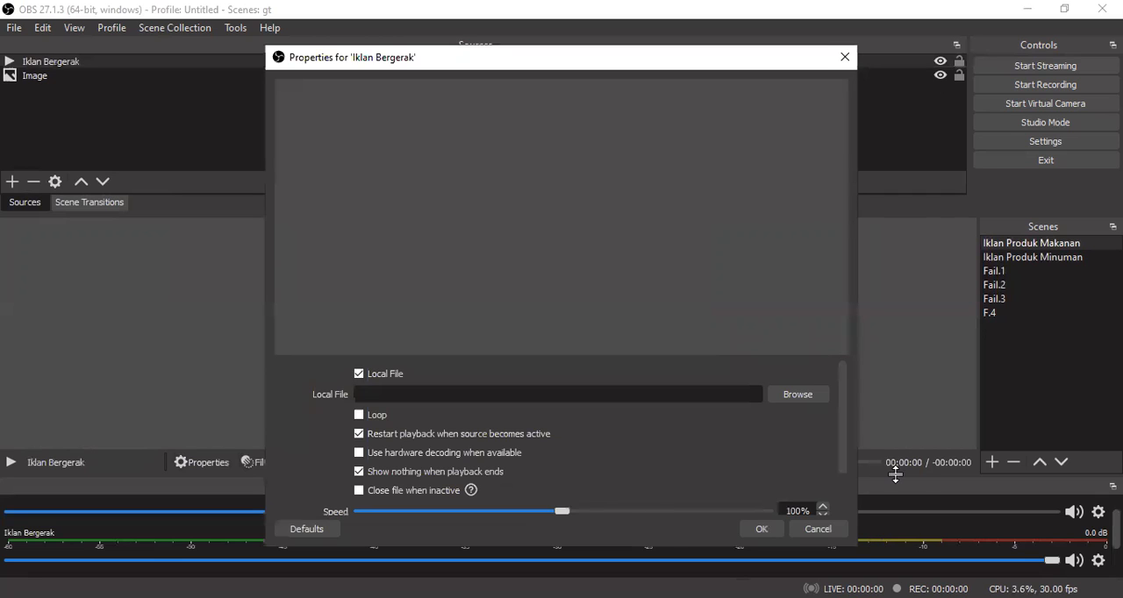
# - Enable looping for the Iklan Bergerak media source, load no.2 from the Latihan folder on the Desktop, and accept its properties
pyautogui.click(359, 416)
pyautogui.click(801, 394)
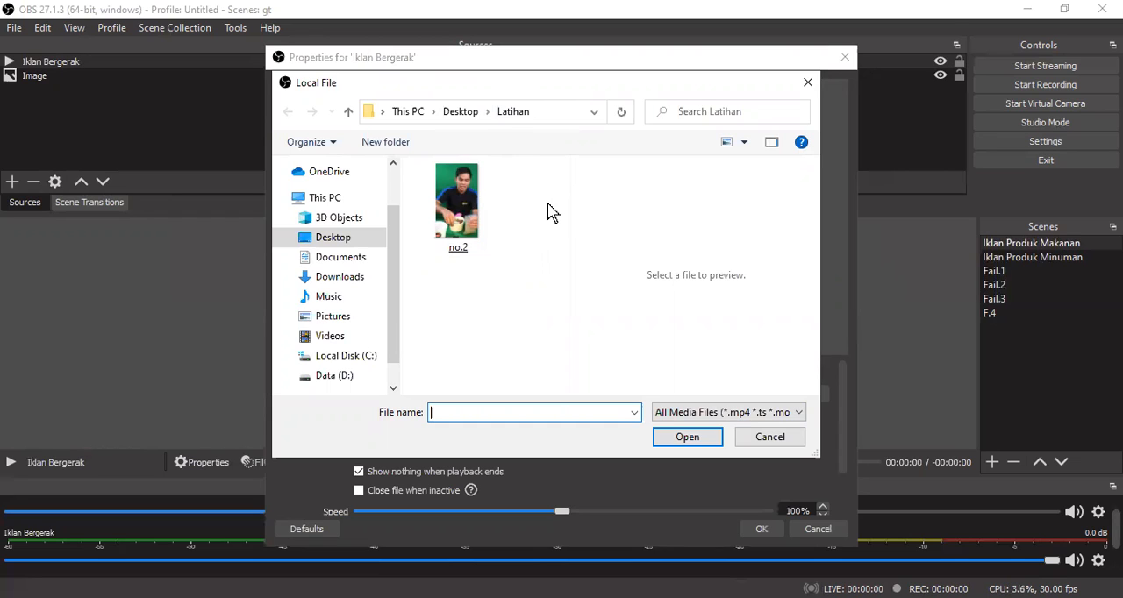
pyautogui.click(455, 209)
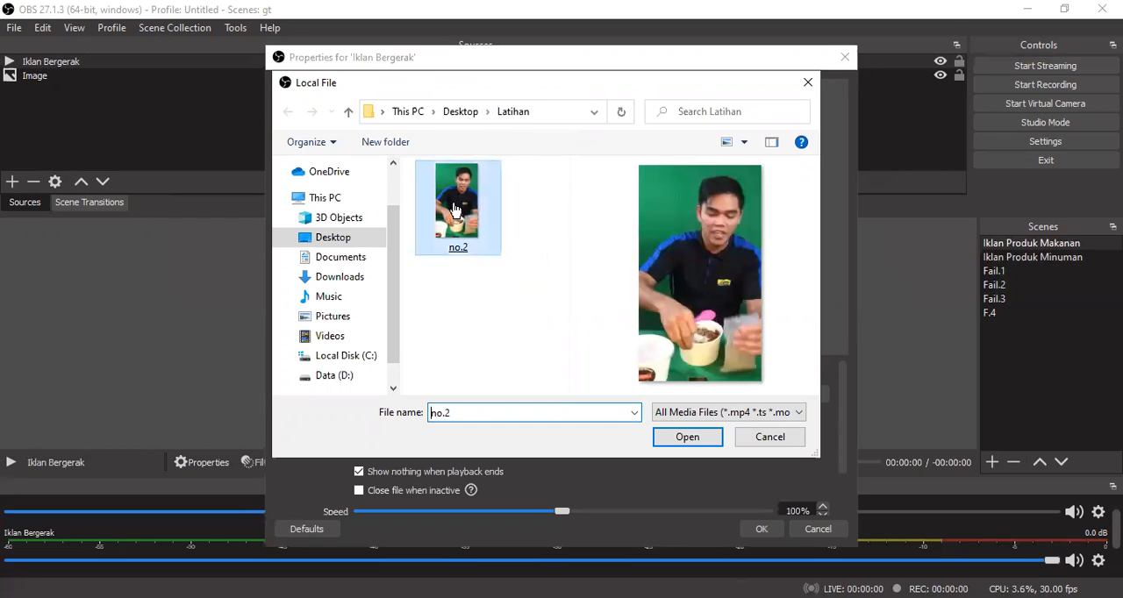
pyautogui.doubleClick(455, 209)
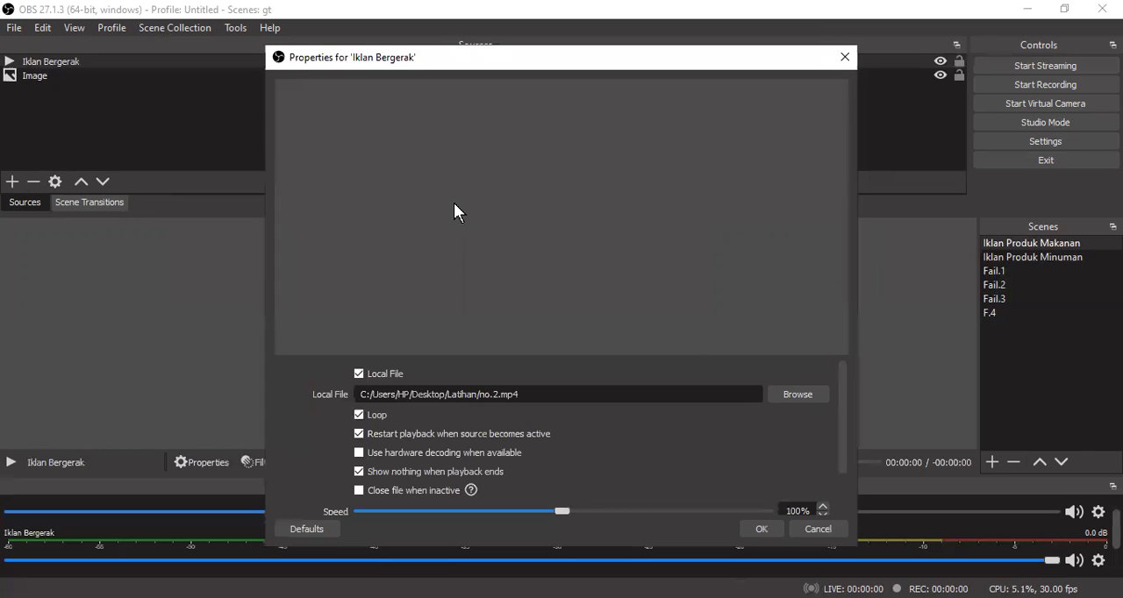
pyautogui.click(837, 537)
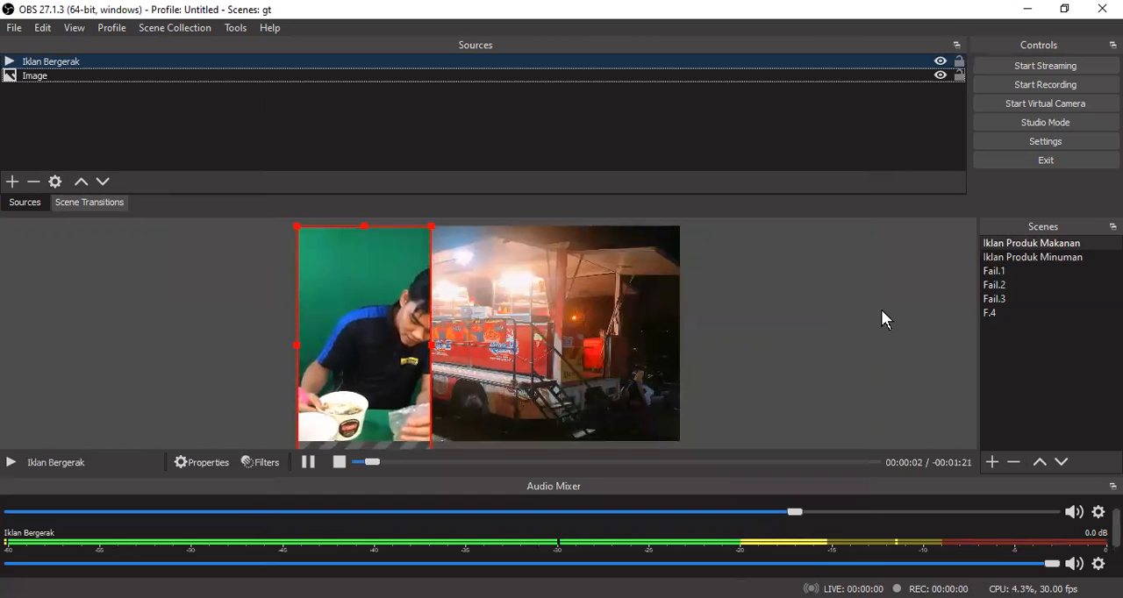
# - Select the video and the food truck image in turn, try nudging each in the preview, and leave nothing selected
pyautogui.click(383, 346)
pyautogui.moveTo(384, 346)
pyautogui.mouseDown()
pyautogui.moveTo(638, 331)
pyautogui.moveTo(378, 331)
pyautogui.moveTo(382, 341)
pyautogui.mouseUp()
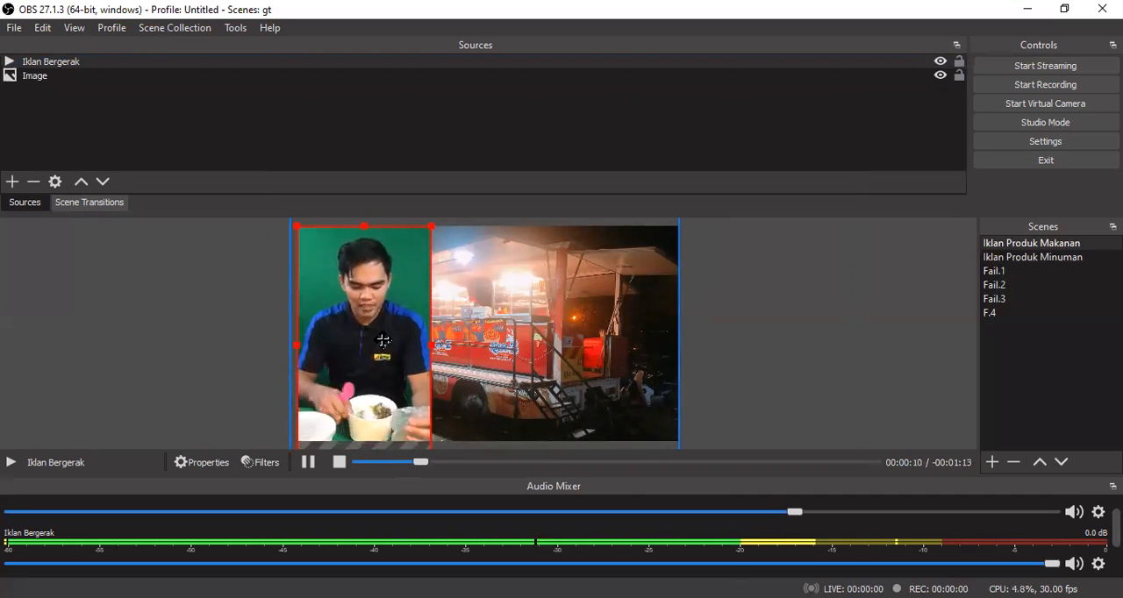
pyautogui.click(399, 329)
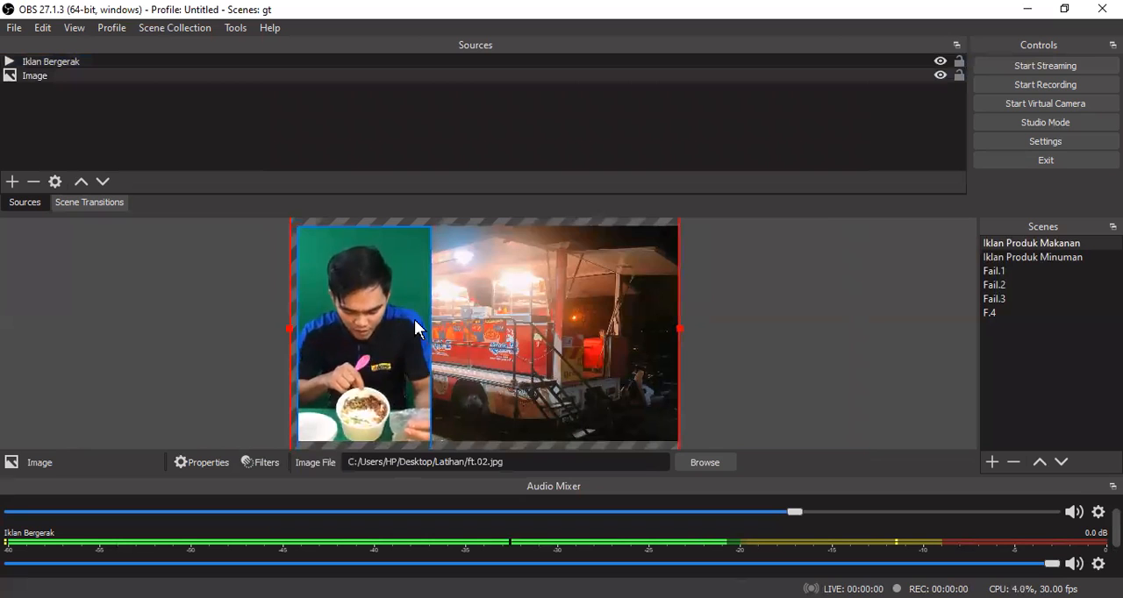
pyautogui.click(412, 323)
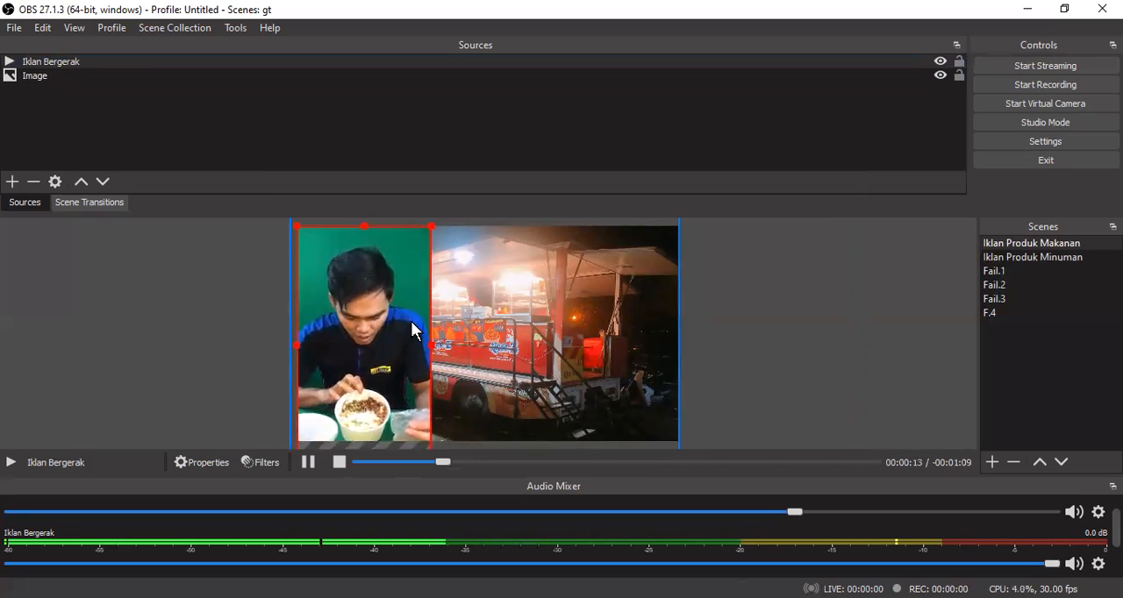
pyautogui.click(597, 311)
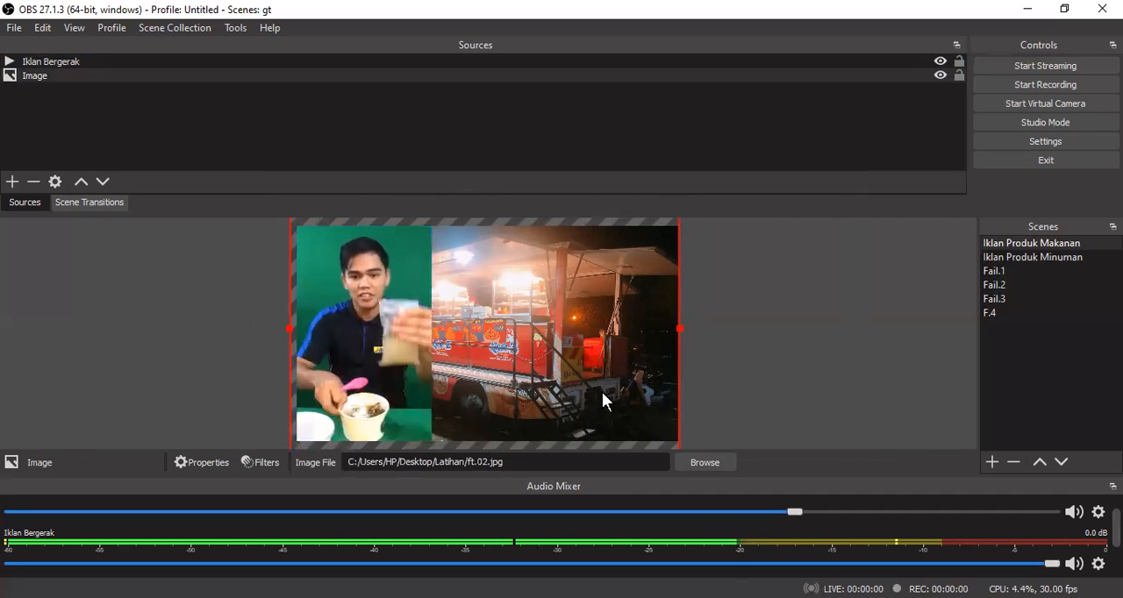
pyautogui.moveTo(602, 351)
pyautogui.mouseDown()
pyautogui.moveTo(592, 353)
pyautogui.moveTo(602, 346)
pyautogui.mouseUp()
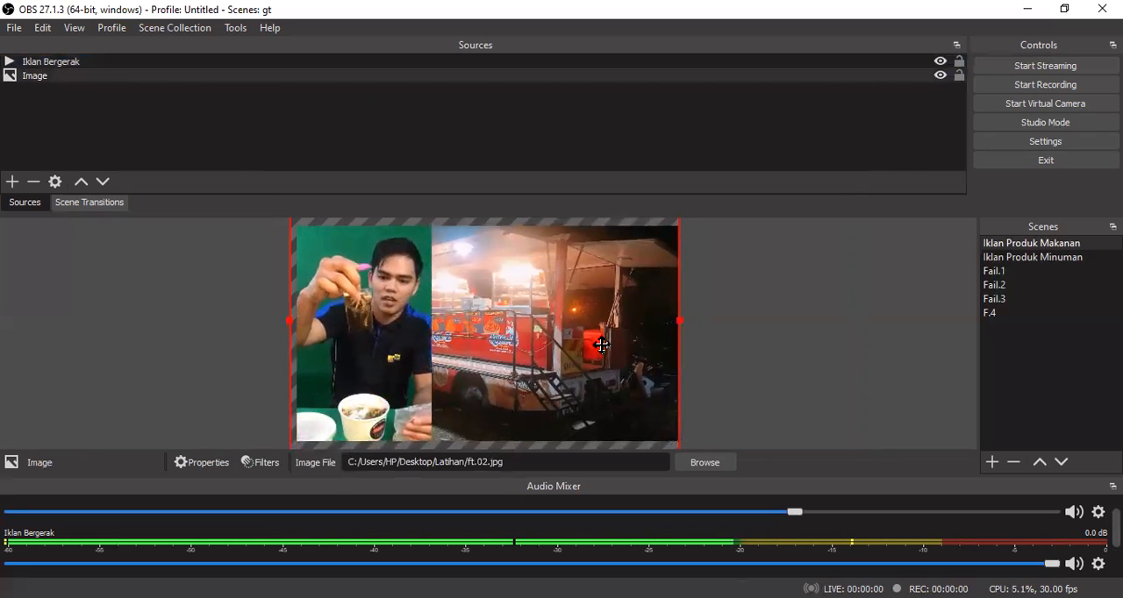
pyautogui.click(830, 294)
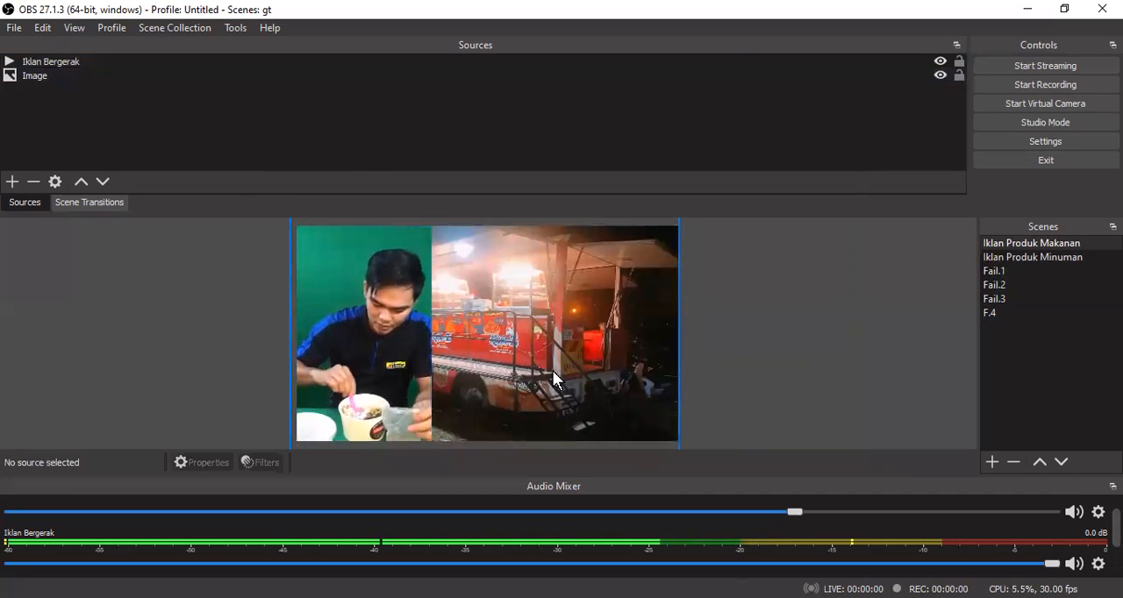
# - Lock the Image source and shift the Iklan Bergerak video in the preview so it lines up with the canvas's left edge
pyautogui.click(959, 76)
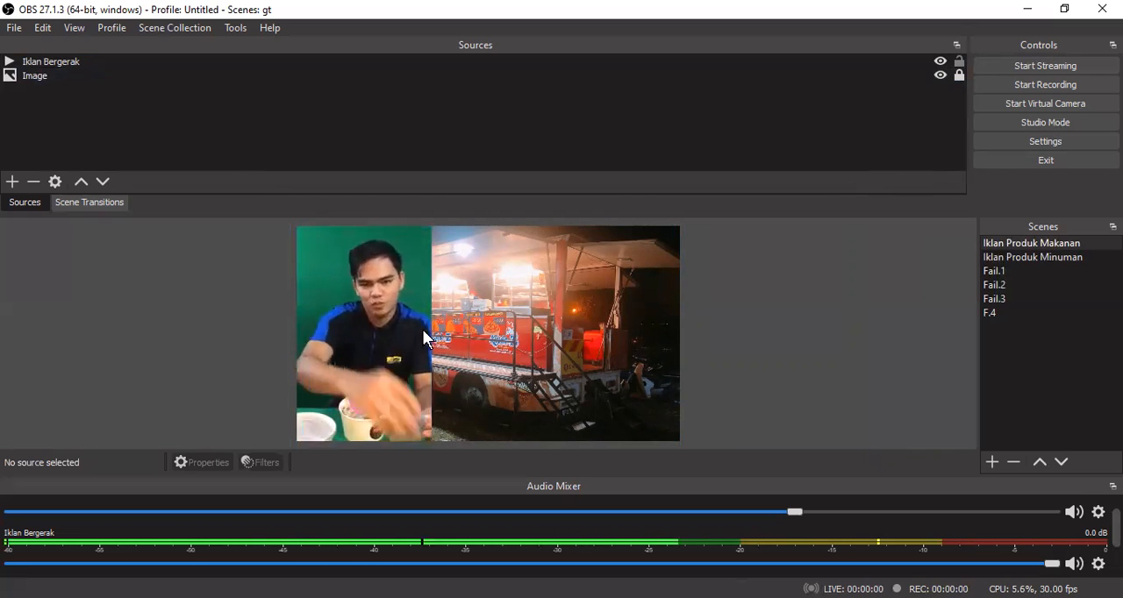
pyautogui.moveTo(382, 309); pyautogui.dragTo(364, 295)
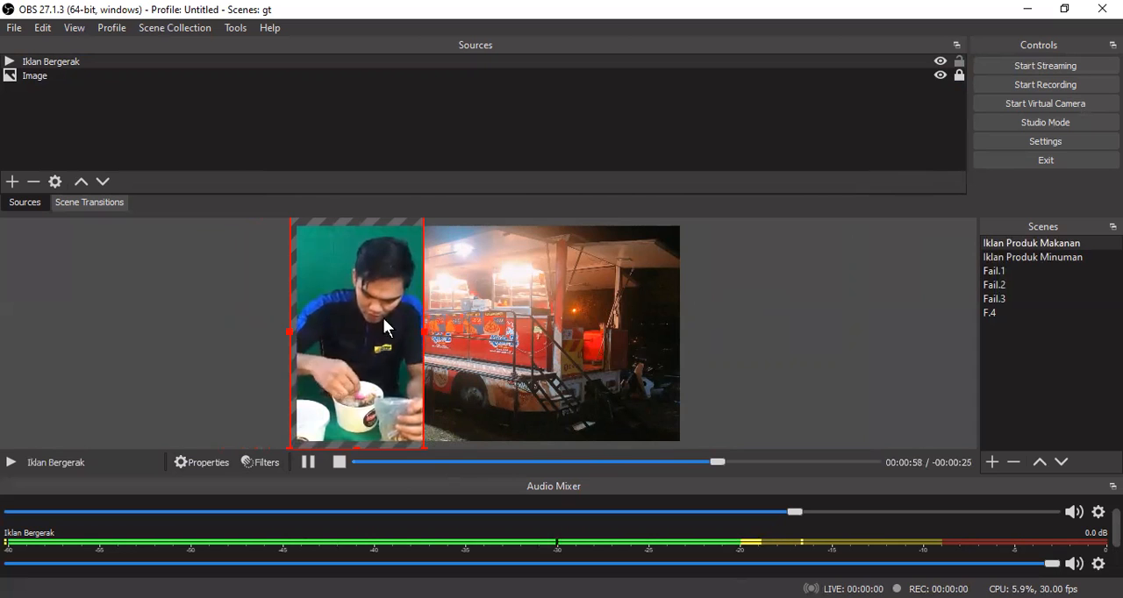
pyautogui.moveTo(358, 321); pyautogui.dragTo(365, 322)
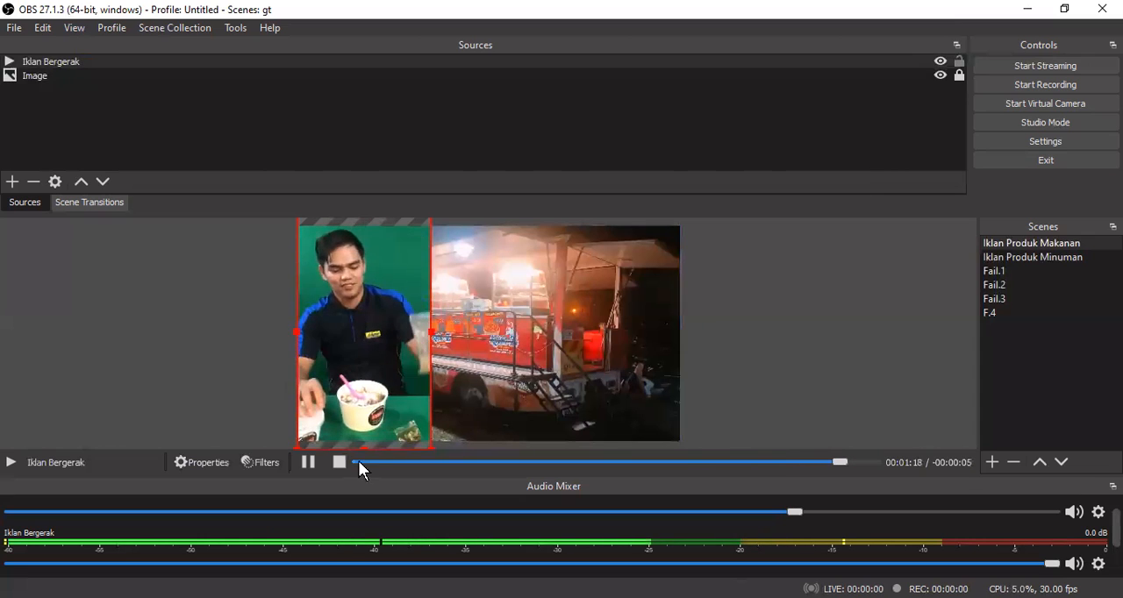
# - Add a Chroma Key effect filter with its default name to the Iklan Bergerak source
pyautogui.click(266, 463)
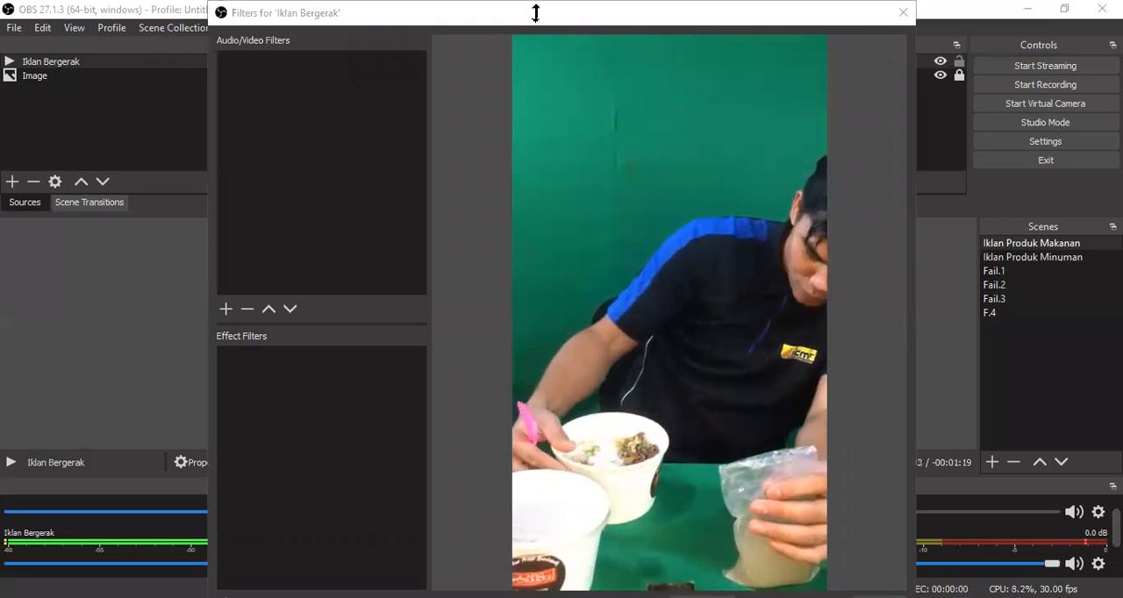
pyautogui.moveTo(535, 12); pyautogui.dragTo(602, 62)
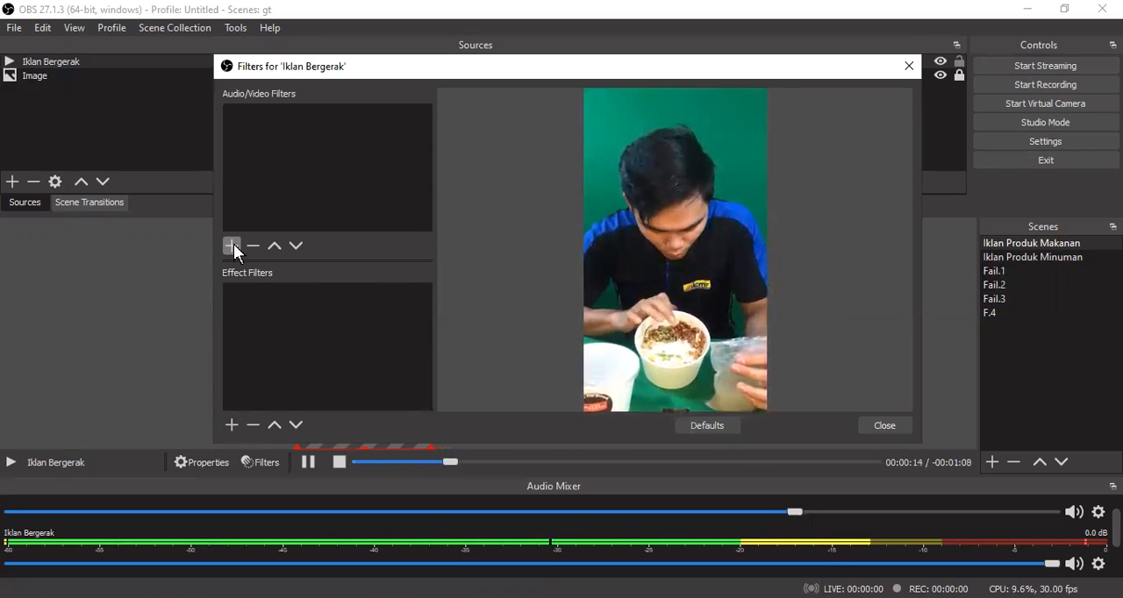
pyautogui.click(232, 425)
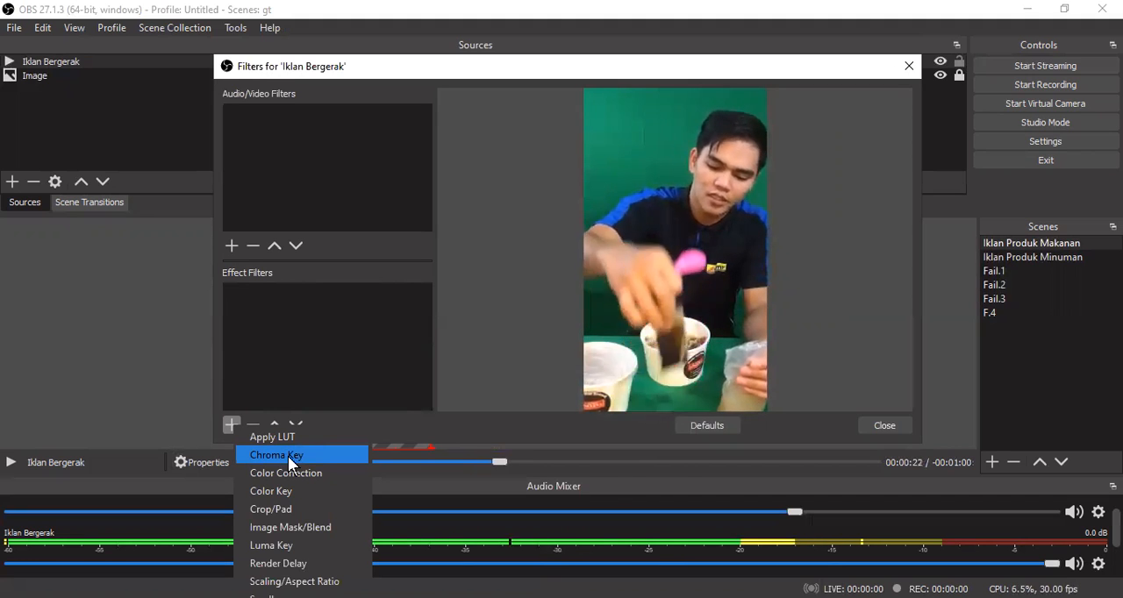
pyautogui.press('Return')
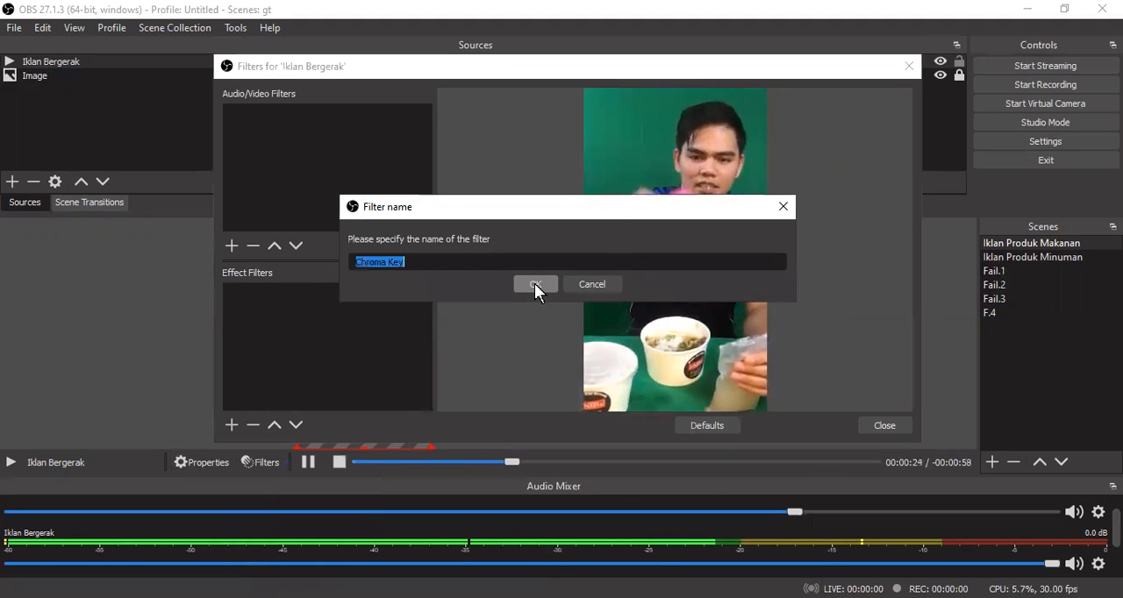
pyautogui.click(533, 287)
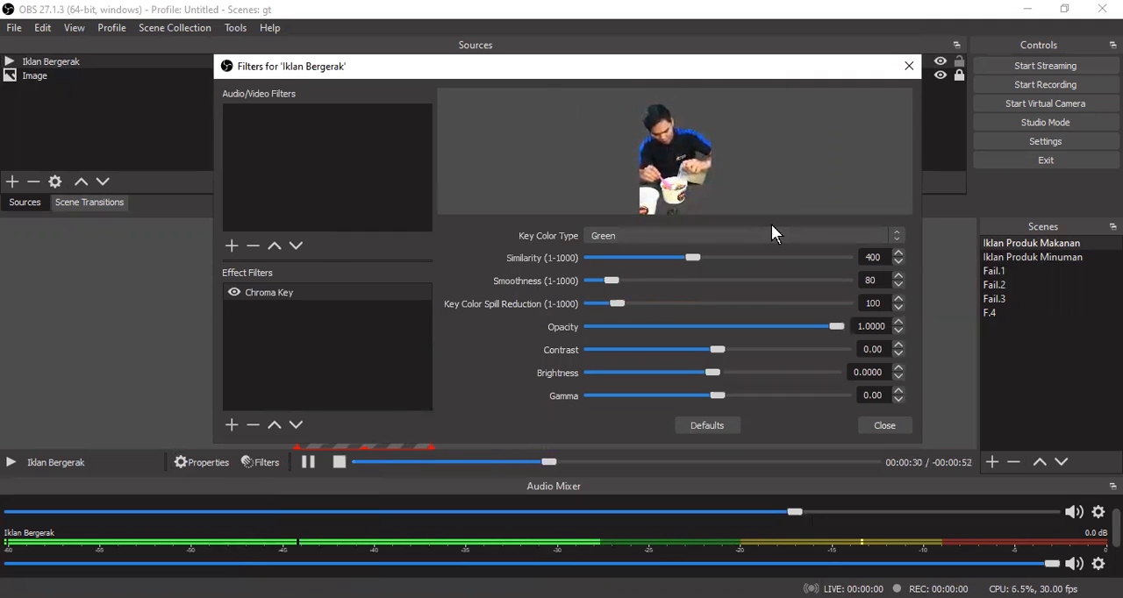
# - Try Blue as the Chroma Key's key color type, set it back to Green, and close the filters
pyautogui.click(617, 234)
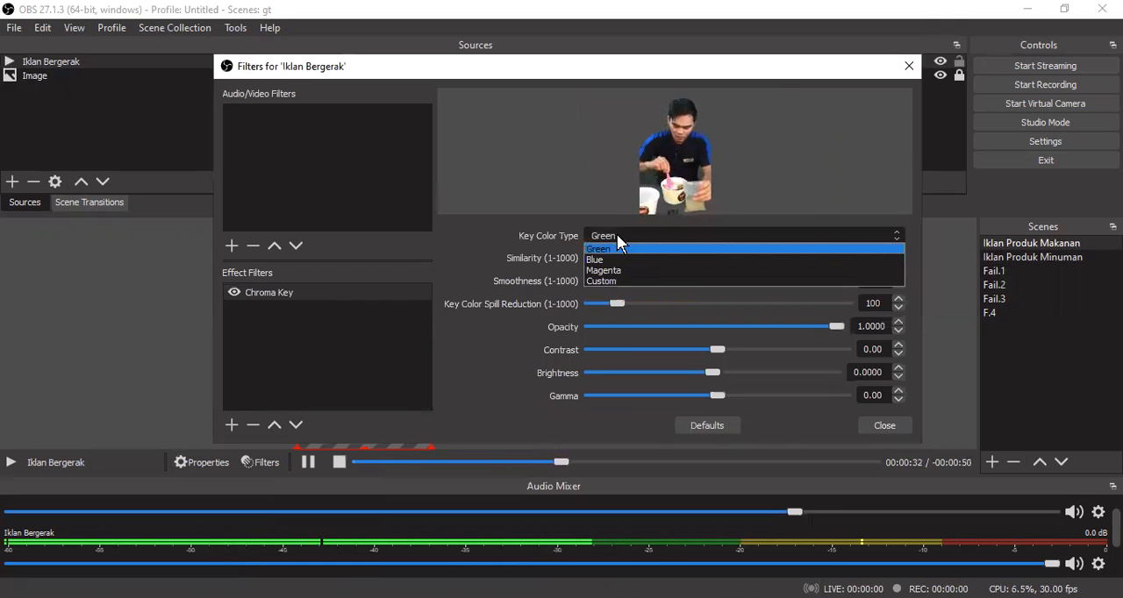
pyautogui.click(619, 258)
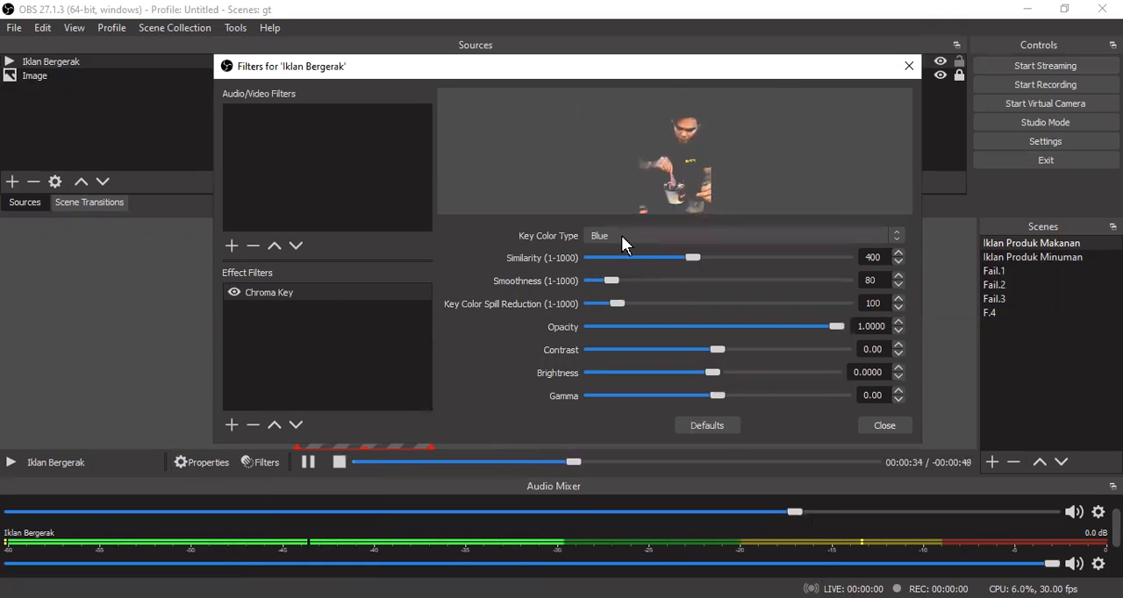
pyautogui.click(621, 235)
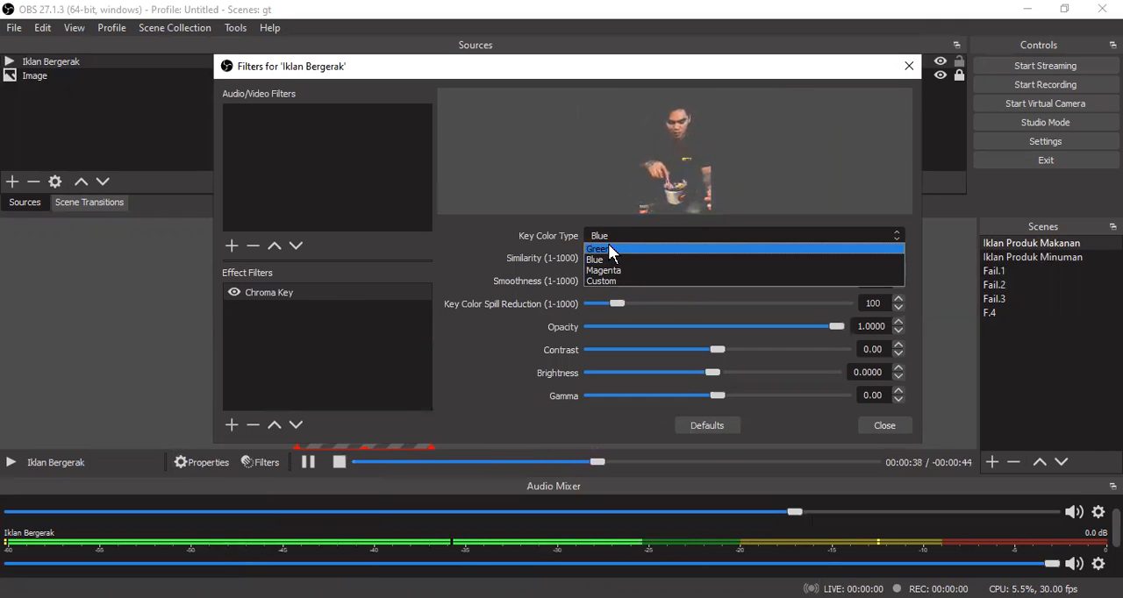
pyautogui.click(610, 249)
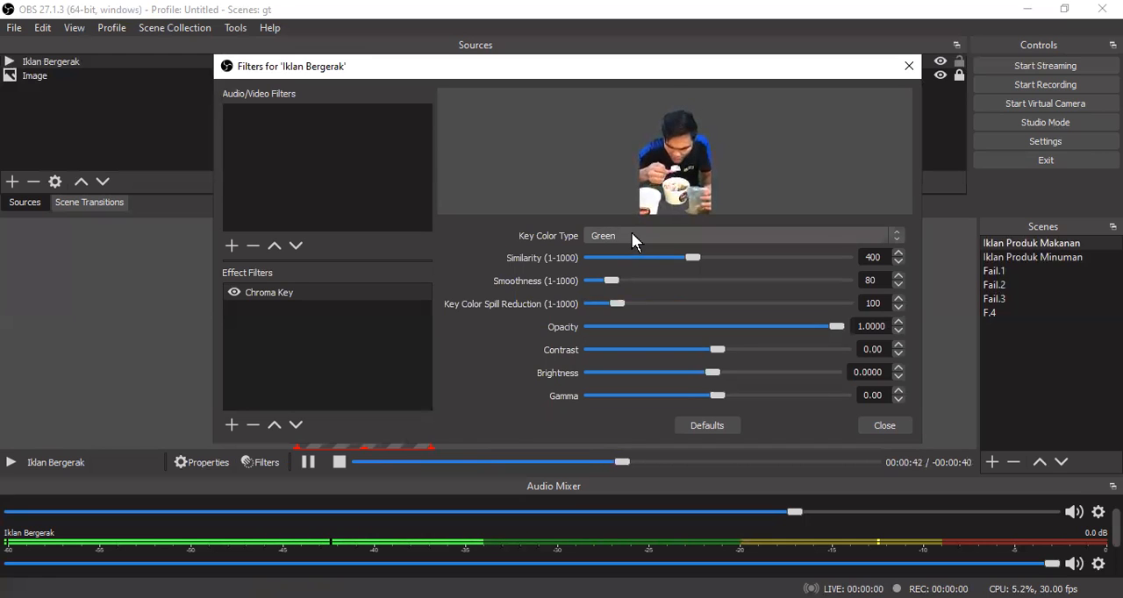
pyautogui.click(632, 235)
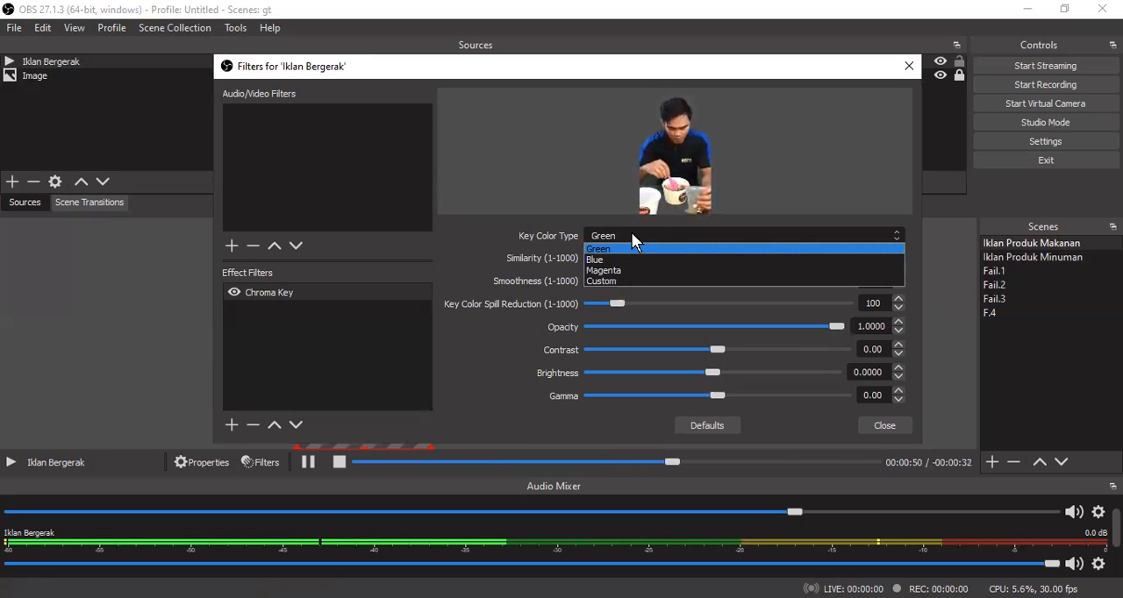
pyautogui.click(632, 244)
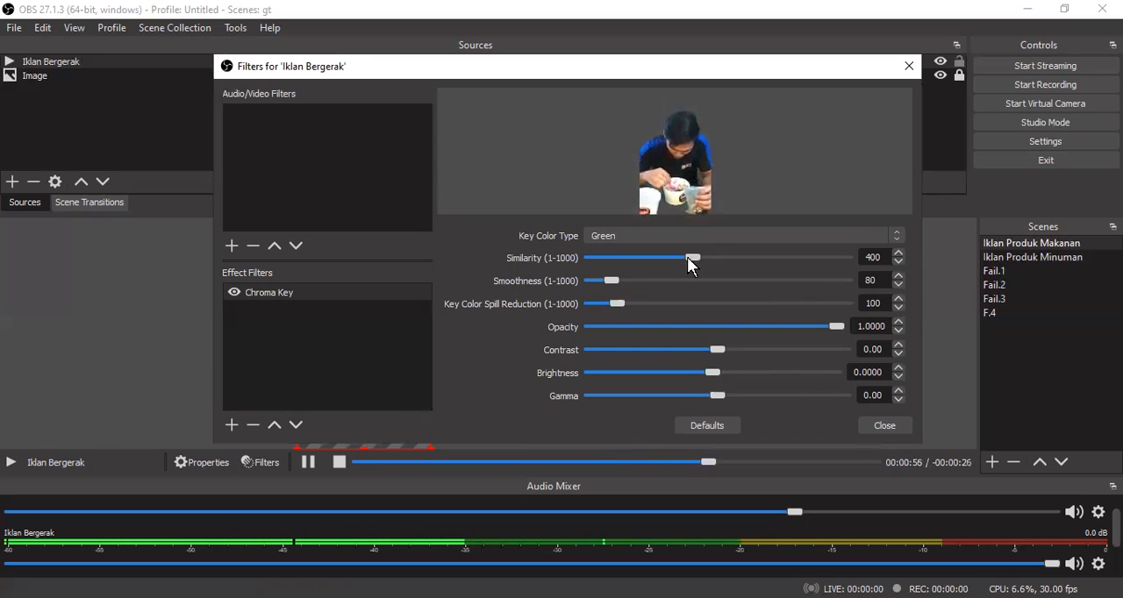
pyautogui.click(884, 426)
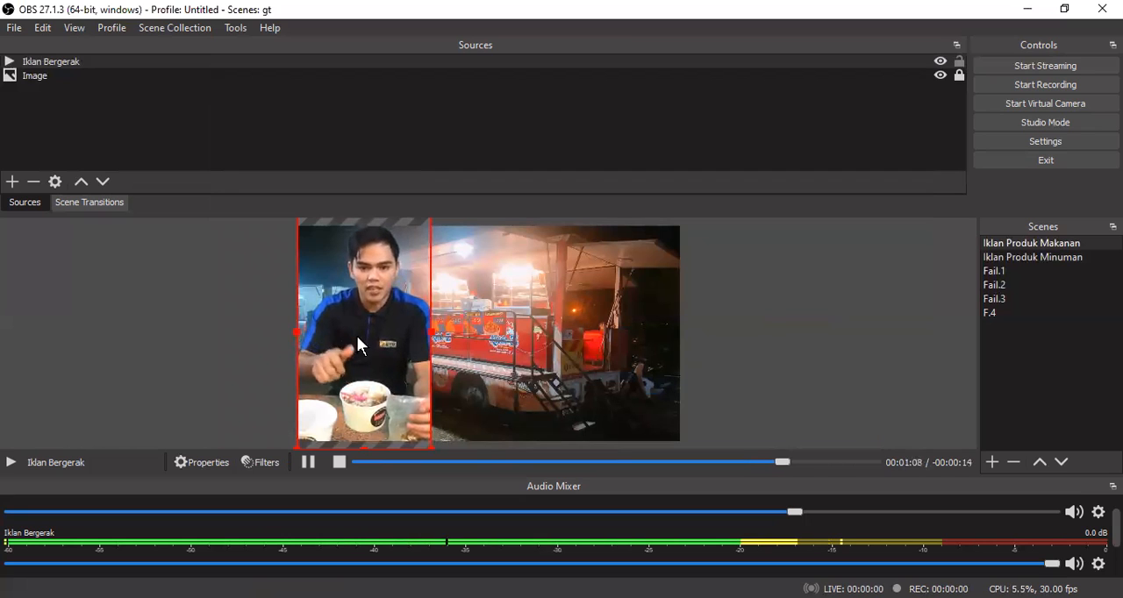
# - Scale down the Iklan Bergerak video slightly, place it in the canvas's lower-left area, and lock the source
pyautogui.moveTo(367, 340); pyautogui.dragTo(367, 352)
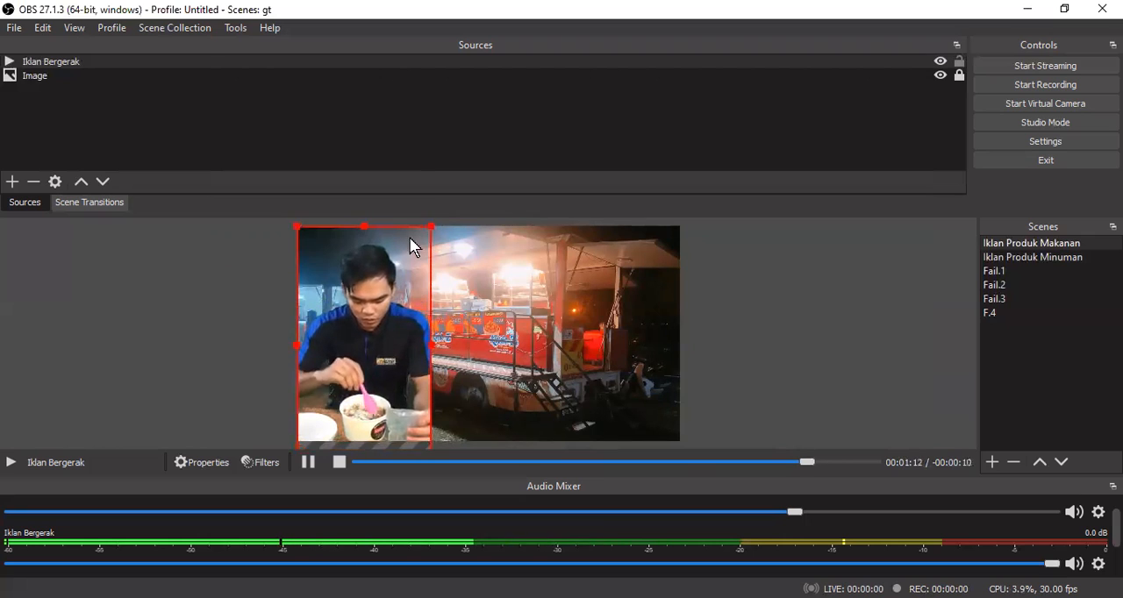
pyautogui.moveTo(431, 227); pyautogui.dragTo(407, 269)
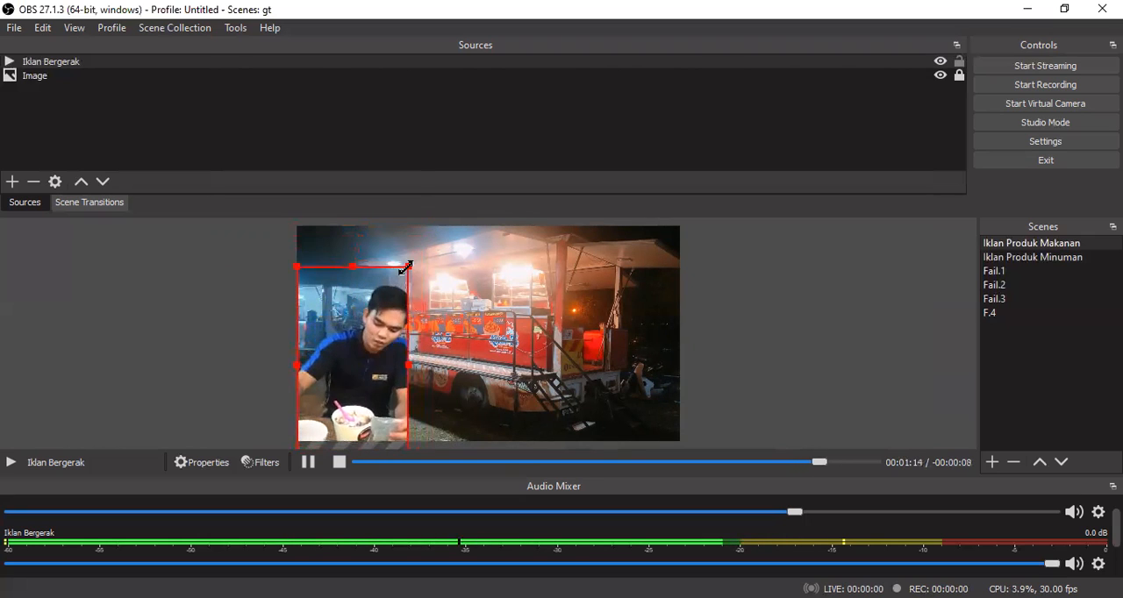
pyautogui.moveTo(394, 327); pyautogui.dragTo(395, 300)
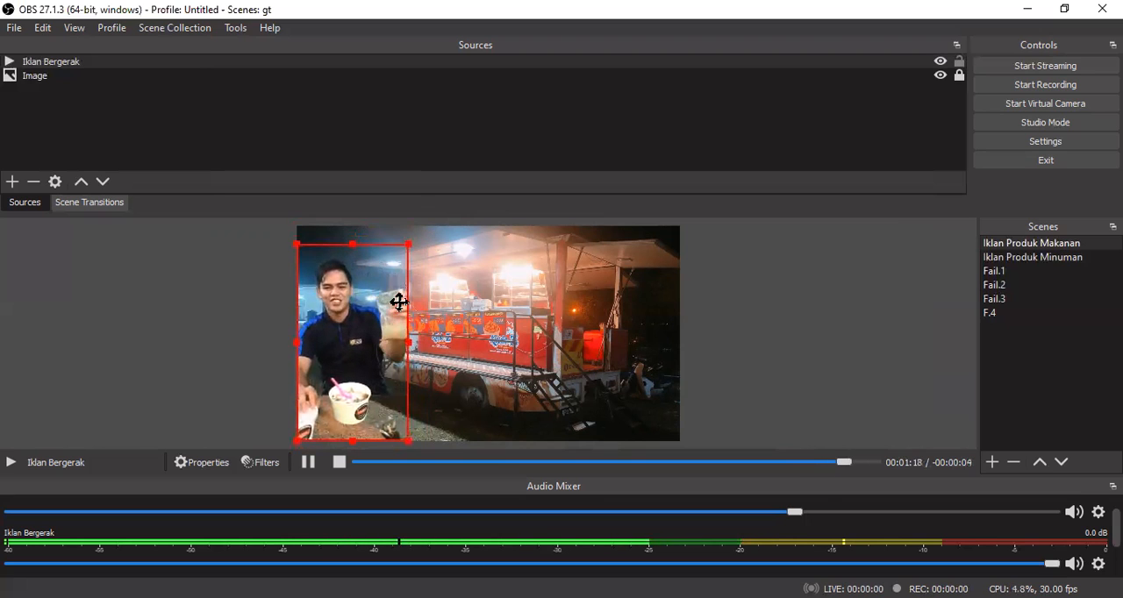
pyautogui.moveTo(395, 301)
pyautogui.mouseDown()
pyautogui.moveTo(220, 376)
pyautogui.moveTo(401, 313)
pyautogui.moveTo(392, 300)
pyautogui.mouseUp()
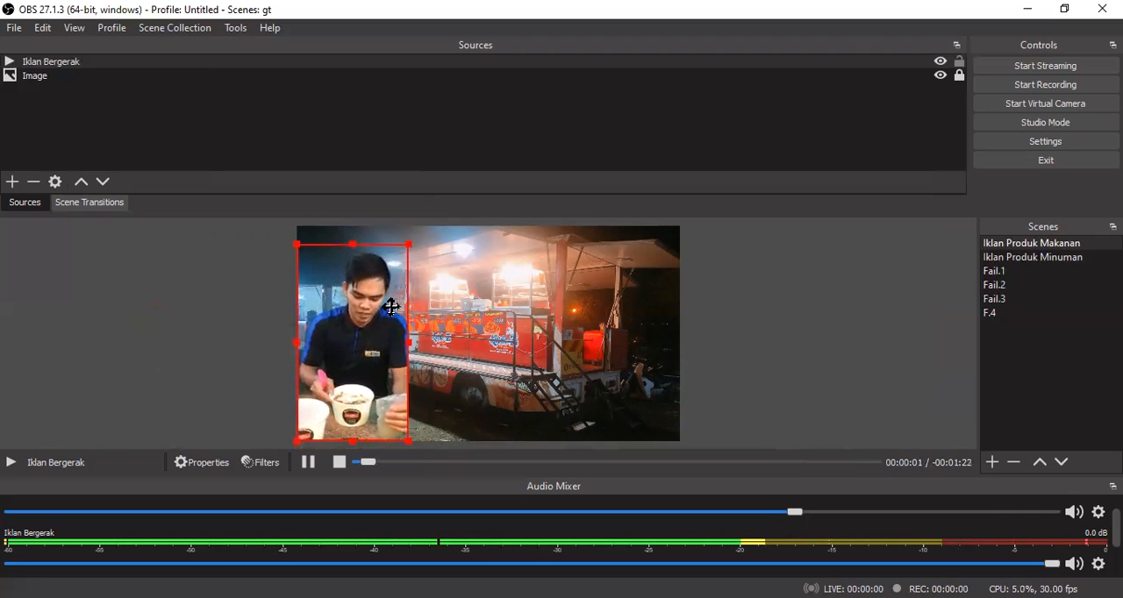
pyautogui.moveTo(392, 301); pyautogui.dragTo(390, 311)
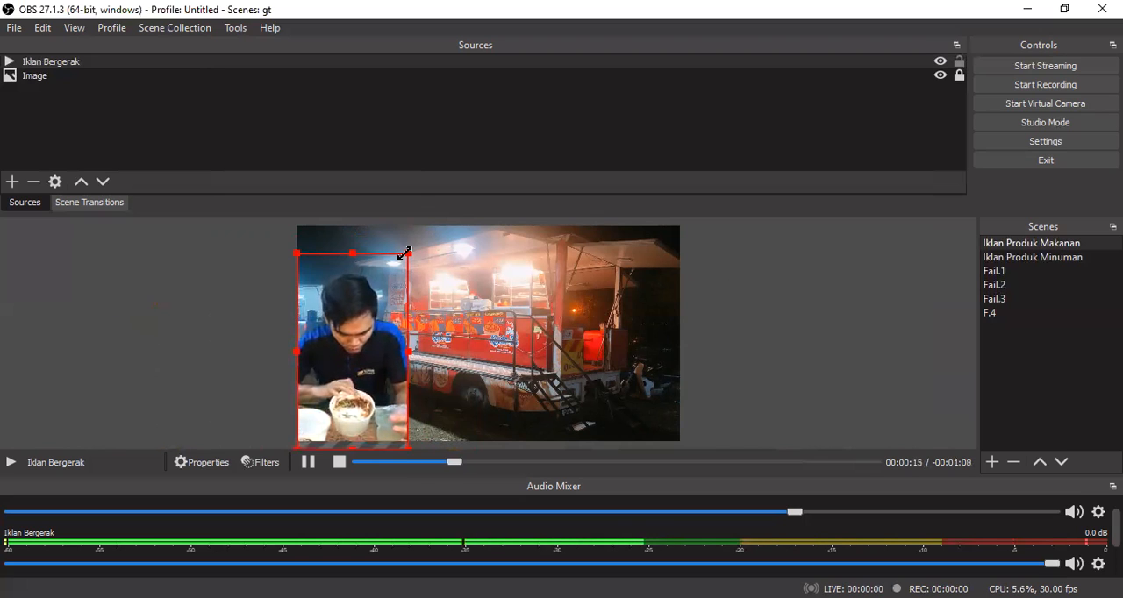
pyautogui.moveTo(409, 253)
pyautogui.mouseDown()
pyautogui.moveTo(421, 230)
pyautogui.moveTo(423, 240)
pyautogui.mouseUp()
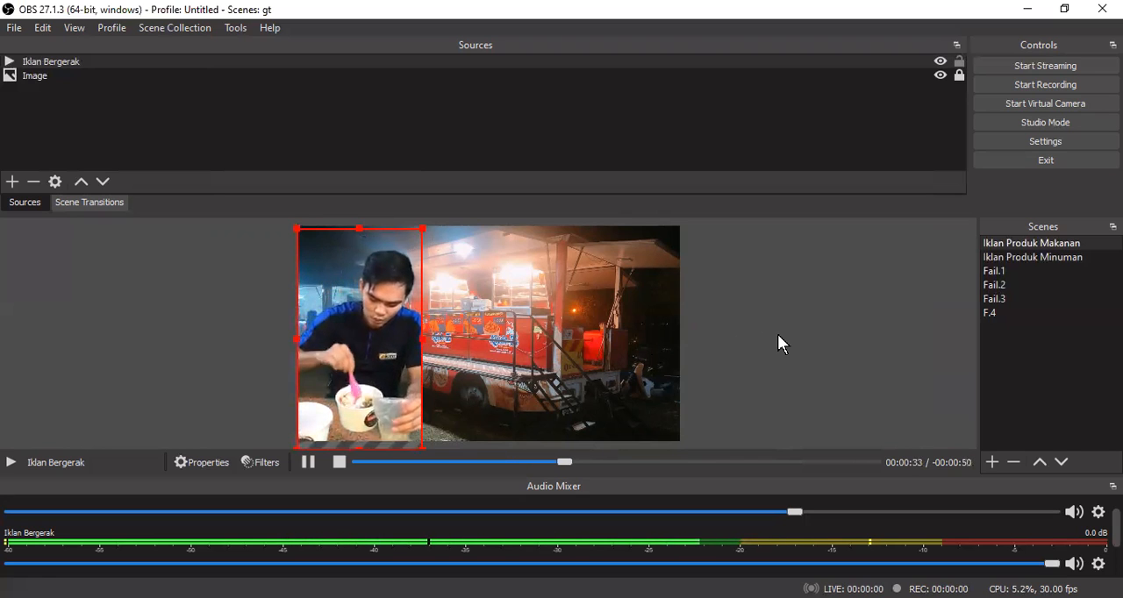
pyautogui.click(959, 61)
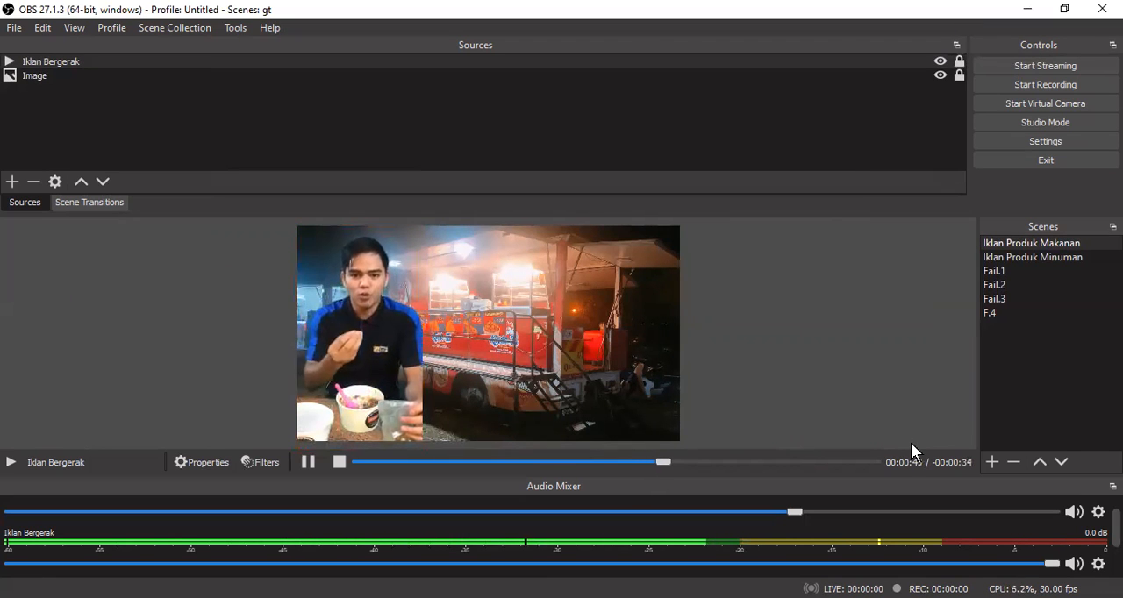
# - Add a new Text (GDI+) source named "Huruf" to the Iklan Produk Makanan scene
pyautogui.click(13, 182)
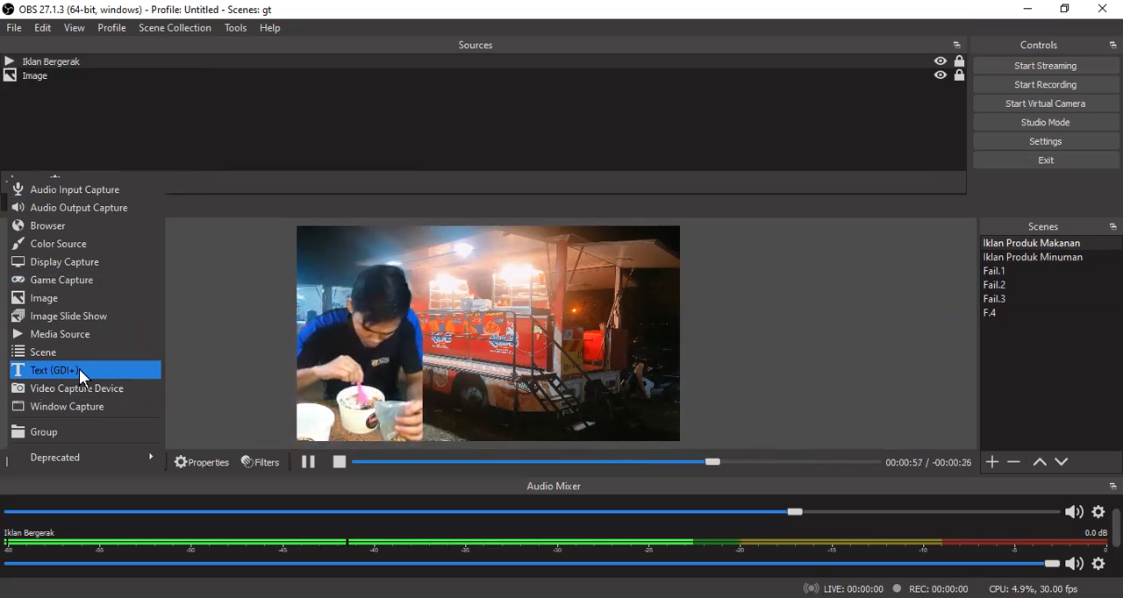
pyautogui.press('Return')
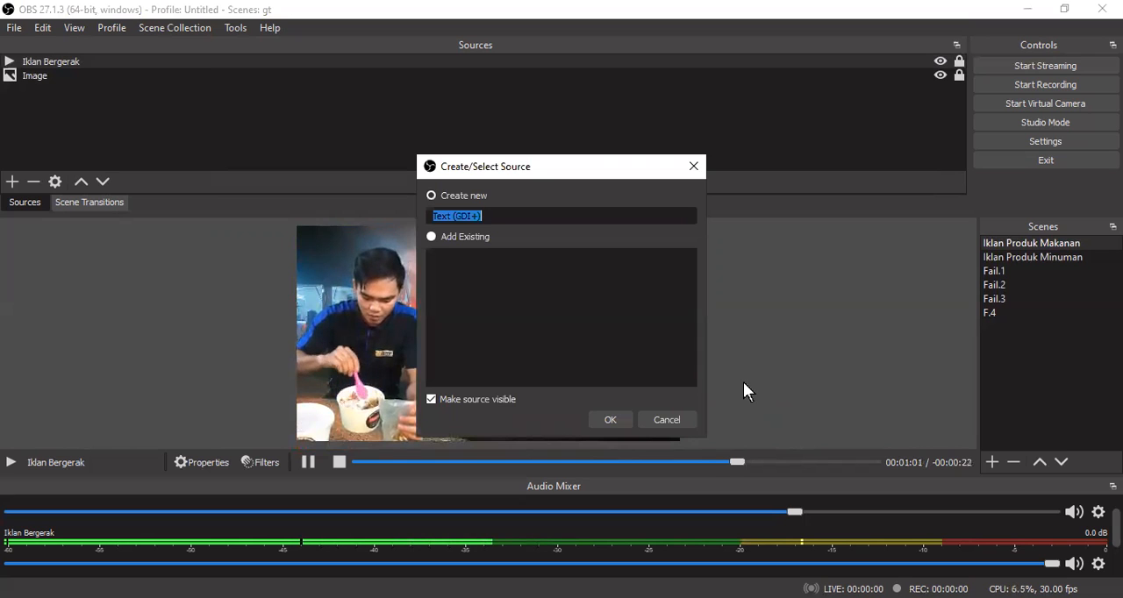
pyautogui.click(489, 212)
pyautogui.press('BackSpace')
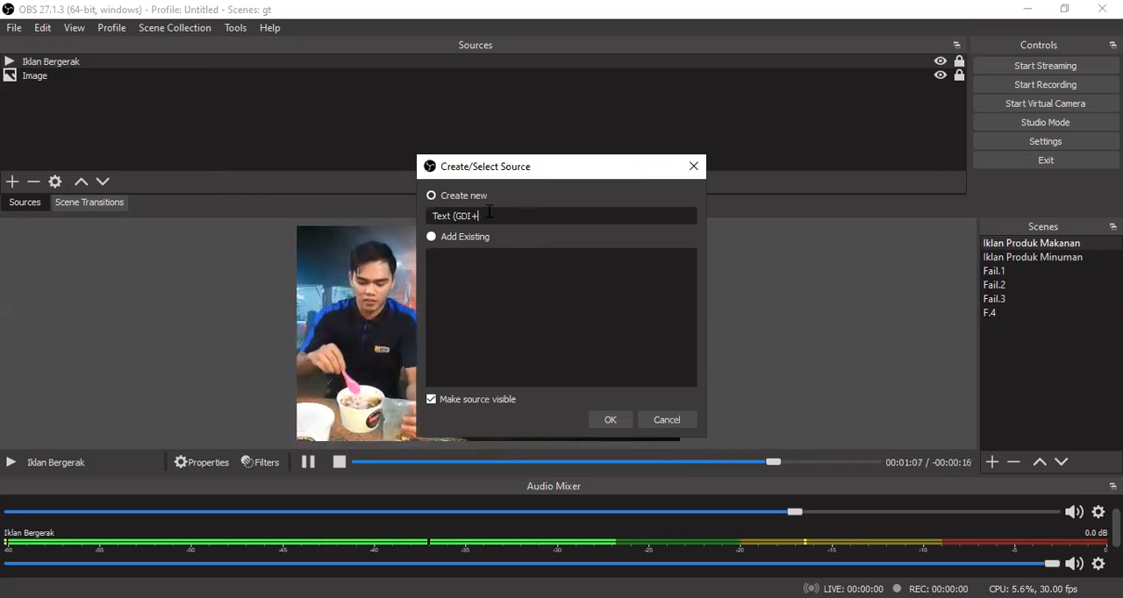
pyautogui.press('BackSpace')
pyautogui.press('BackSpace')
pyautogui.press('BackSpace')
pyautogui.press('BackSpace')
pyautogui.press('BackSpace')
pyautogui.press('BackSpace')
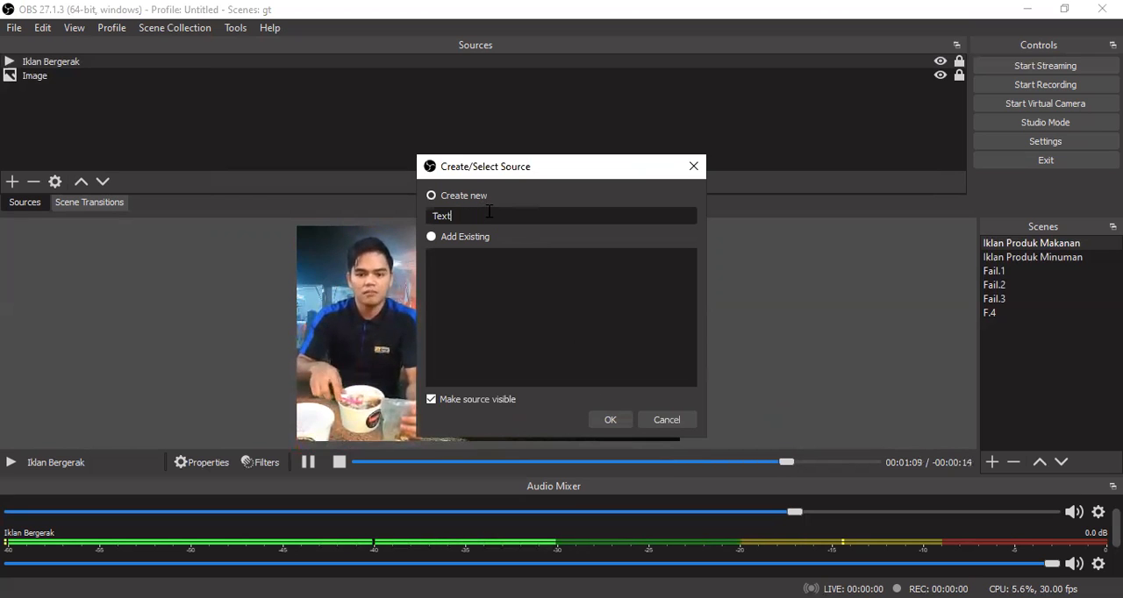
pyautogui.press('BackSpace')
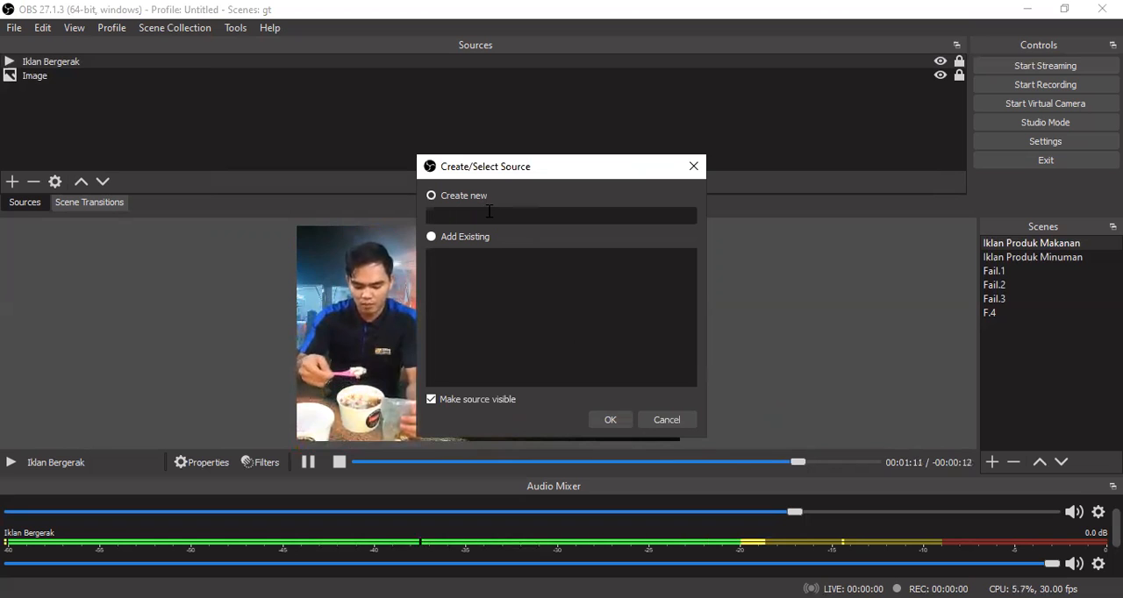
pyautogui.write('H')
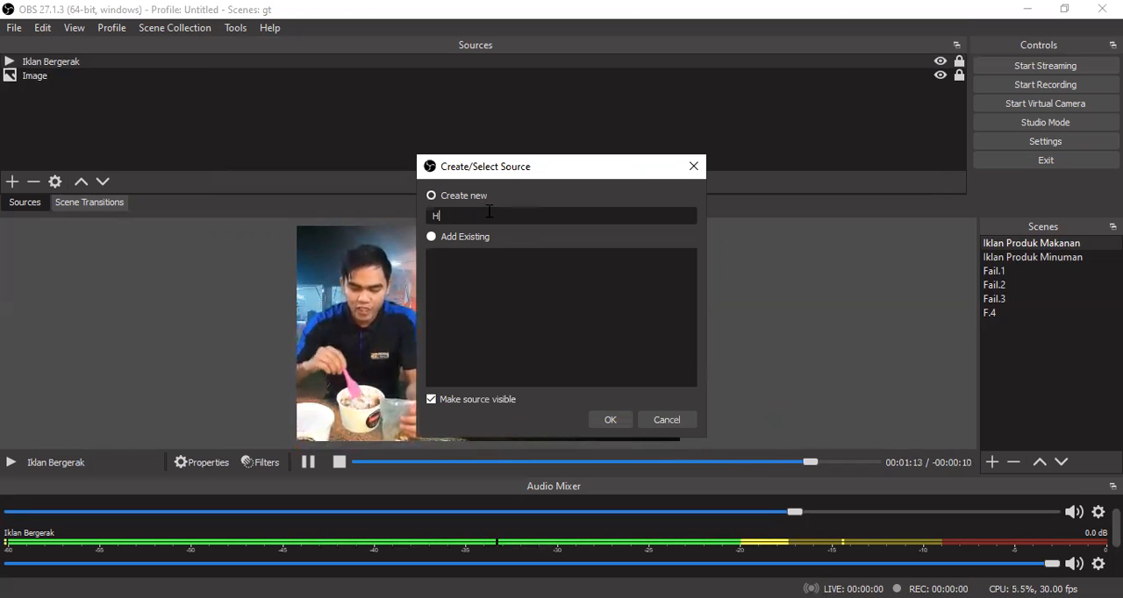
pyautogui.write('uruf')
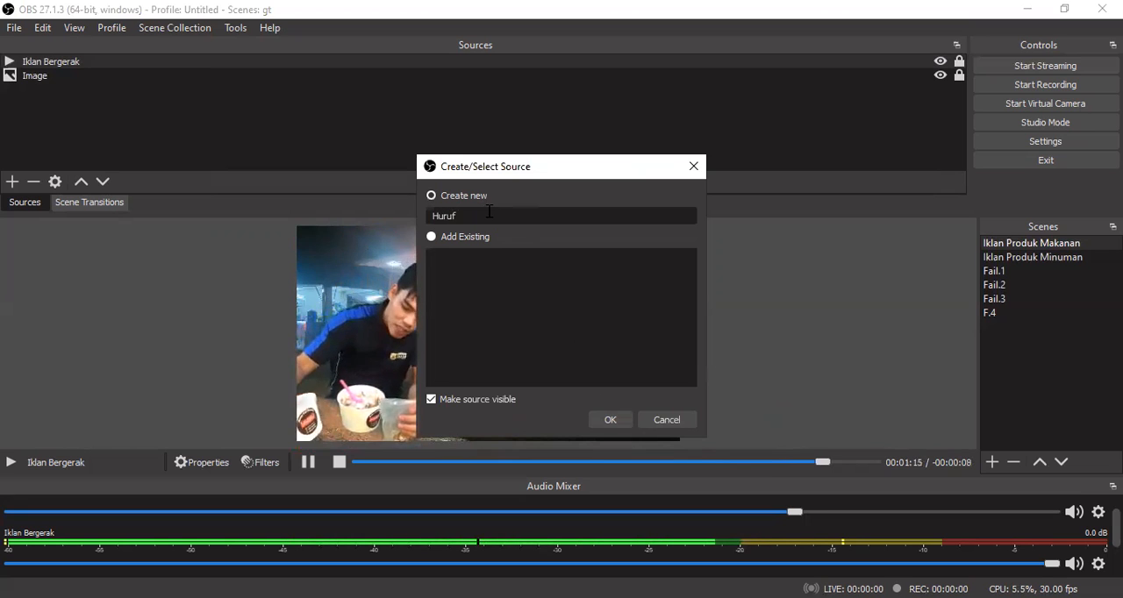
pyautogui.click(609, 420)
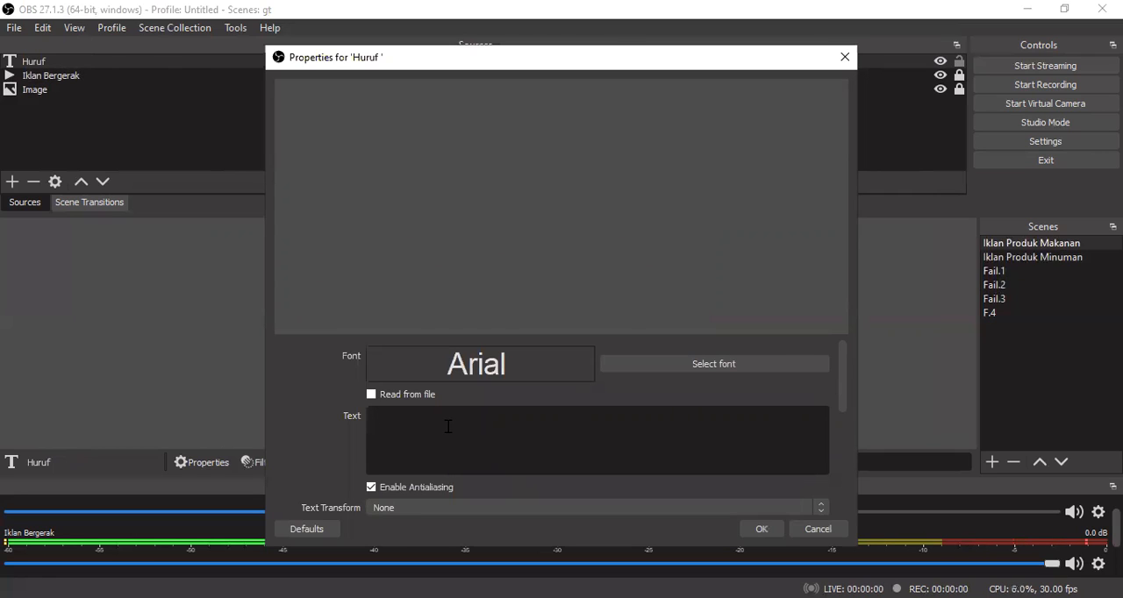
pyautogui.write('produ')
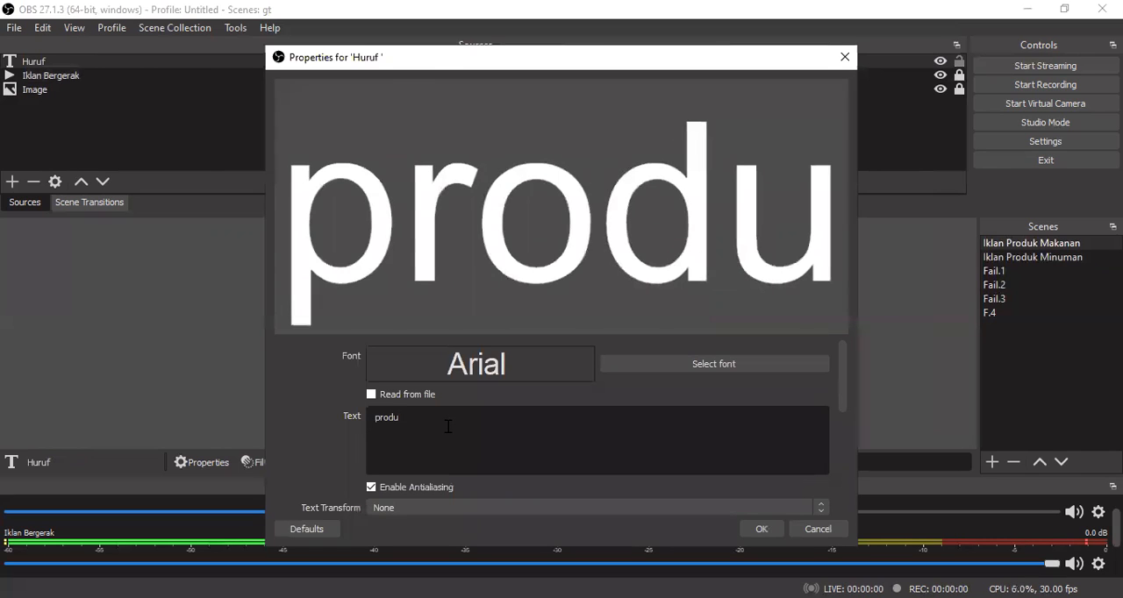
pyautogui.press('BackSpace')
pyautogui.press('BackSpace')
pyautogui.press('BackSpace')
pyautogui.press('BackSpace')
pyautogui.press('BackSpace')
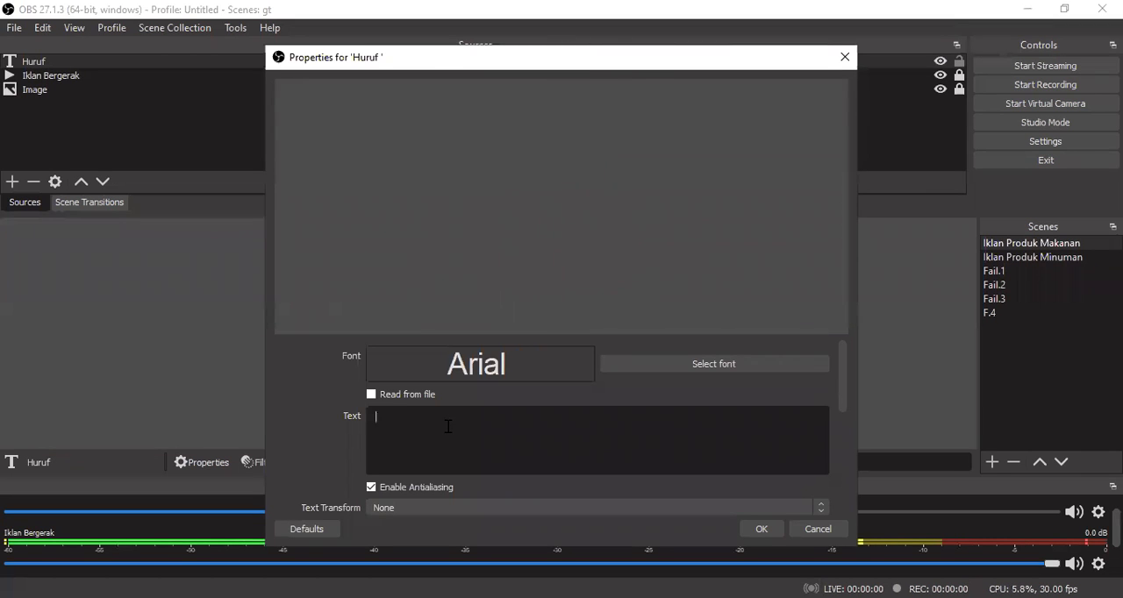
# - Enter "PRODUK MAKAN SSIAP YANG KAMI BEKALKAN DIFOODTRUCK" as the Huruf source's text
pyautogui.write('PRODUK')
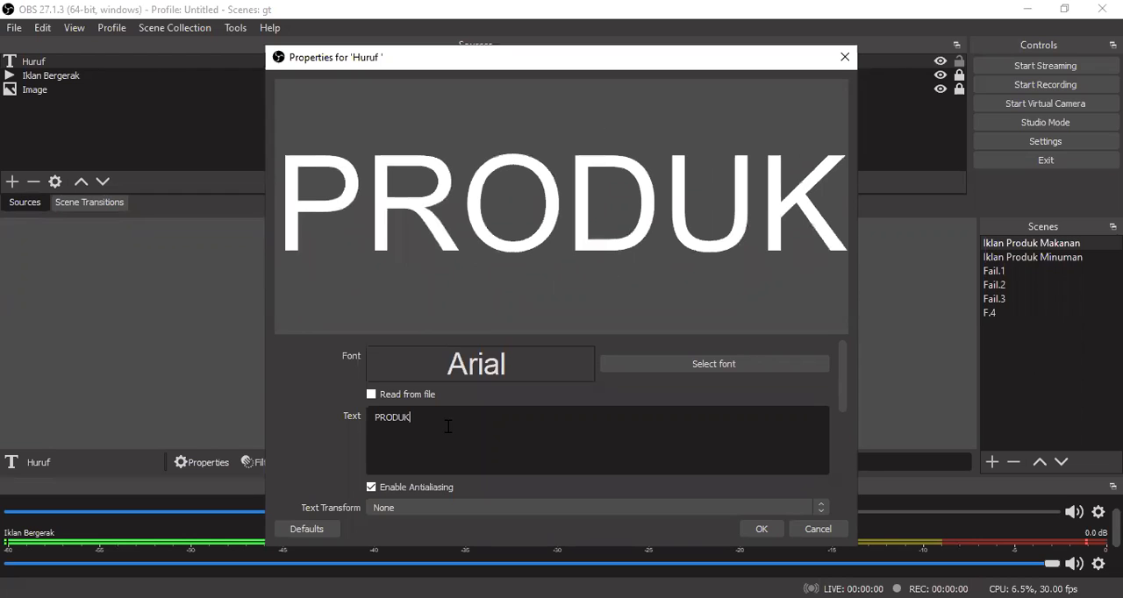
pyautogui.write(' MAKAN')
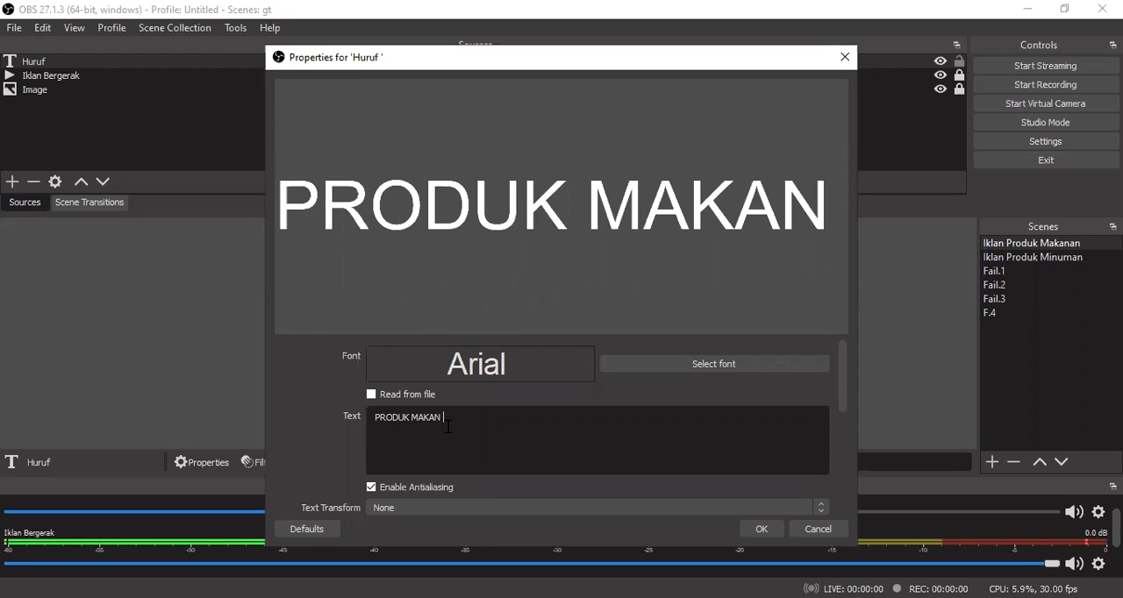
pyautogui.write('SS')
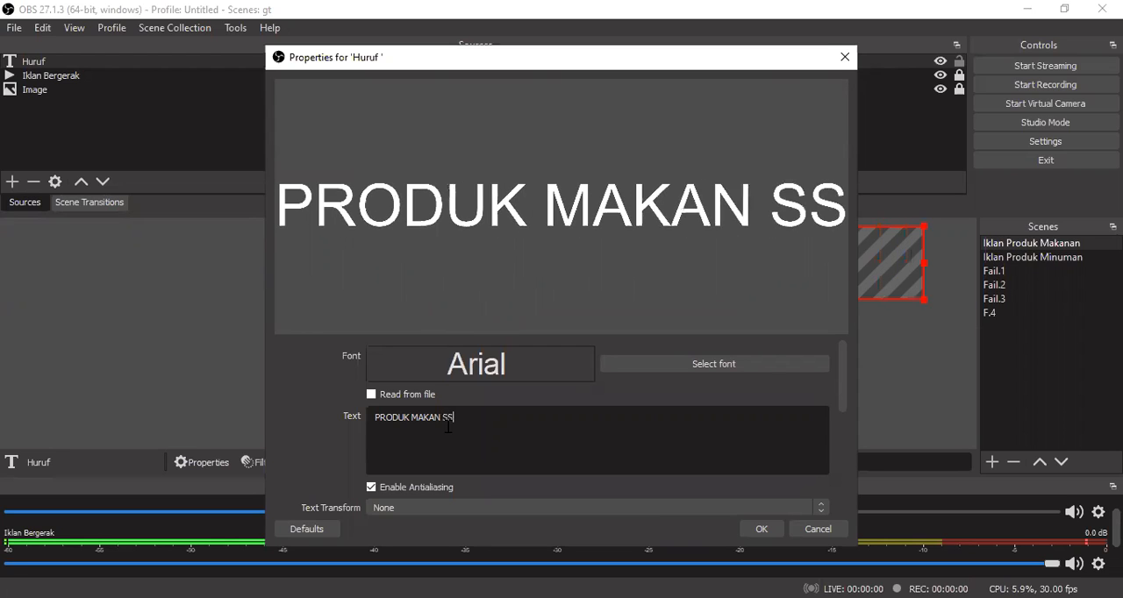
pyautogui.write('IAP Y')
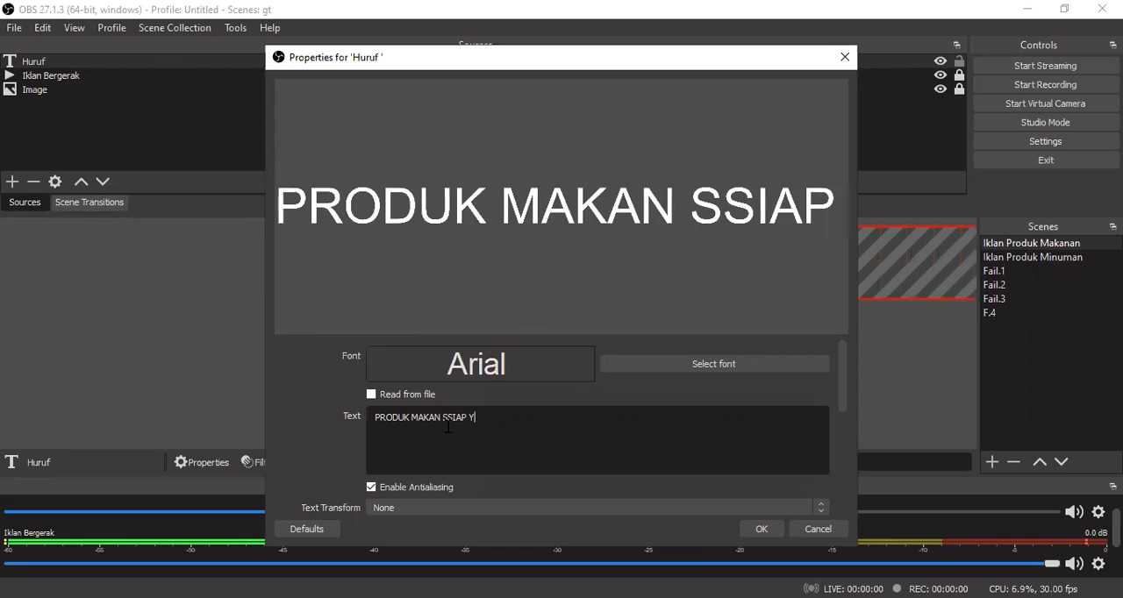
pyautogui.write('ANG')
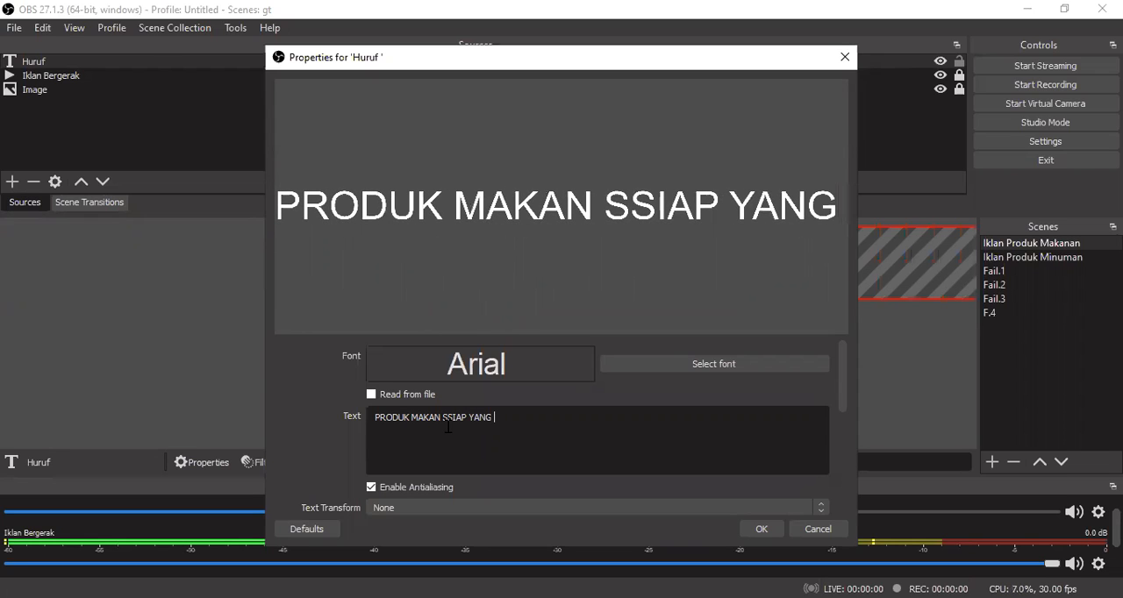
pyautogui.write(' KAMI JUAL D')
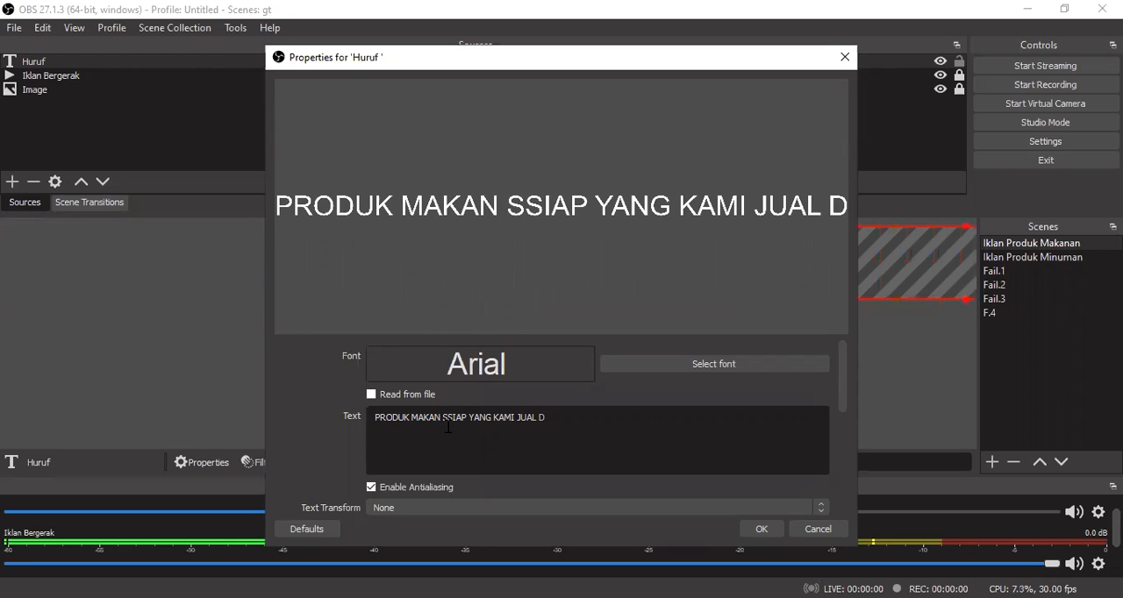
pyautogui.write('I')
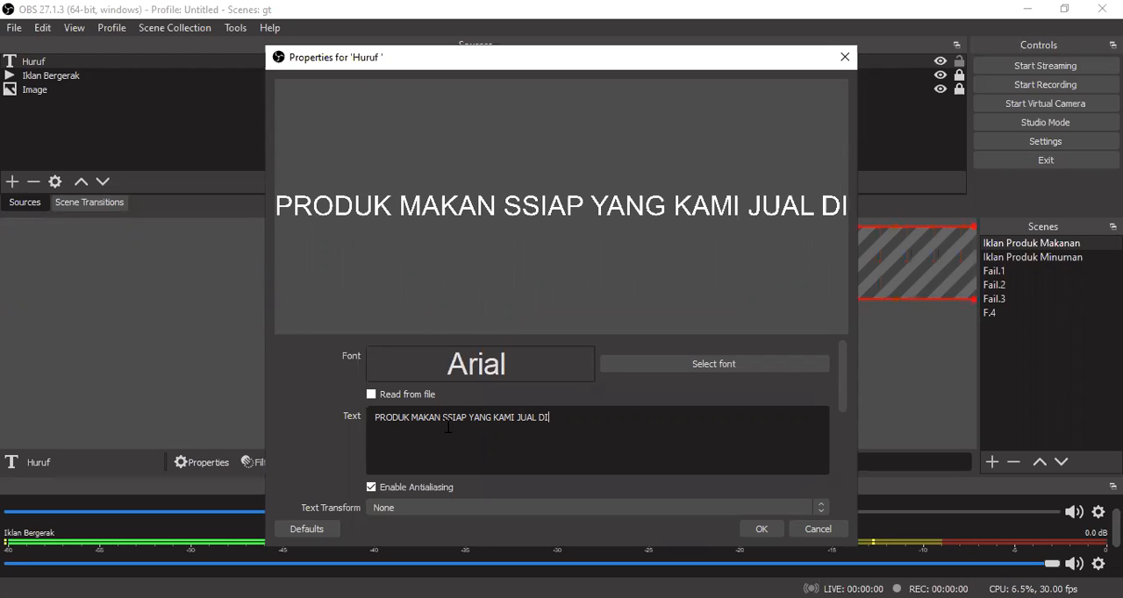
pyautogui.press('BackSpace')
pyautogui.press('BackSpace')
pyautogui.press('BackSpace')
pyautogui.press('BackSpace')
pyautogui.press('BackSpace')
pyautogui.press('BackSpace')
pyautogui.press('BackSpace')
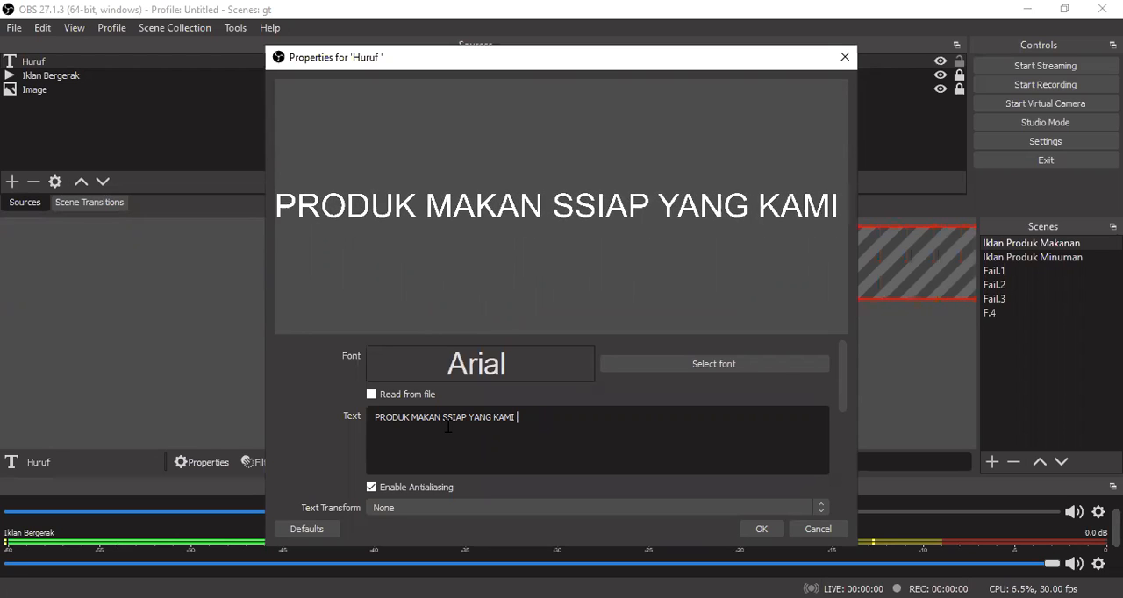
pyautogui.write('BEKALKAN')
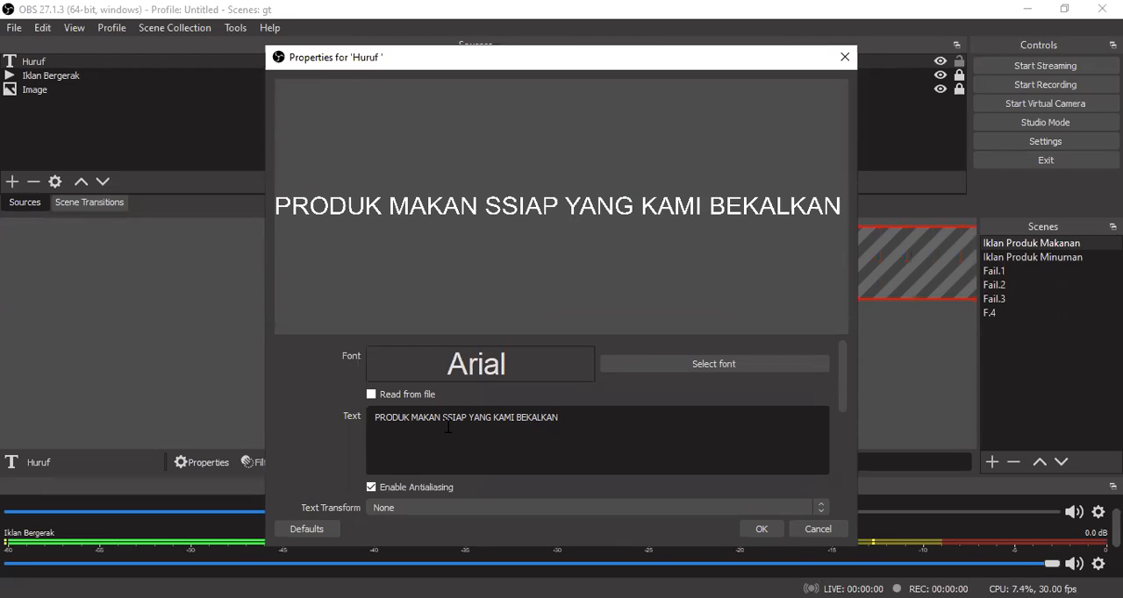
pyautogui.write(' DIF')
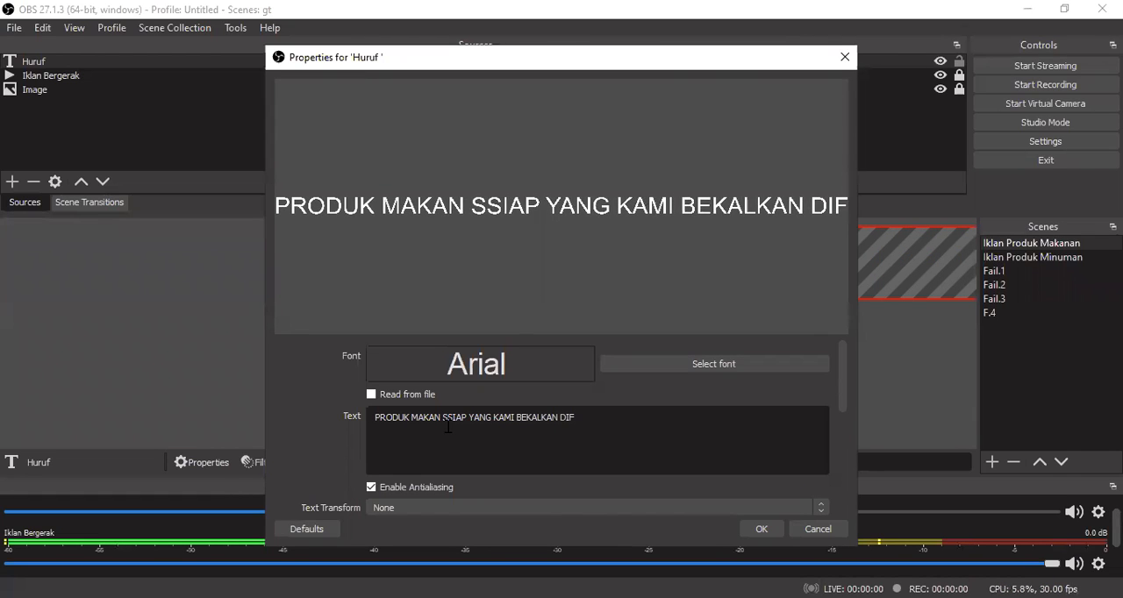
pyautogui.write('OODTRUCK')
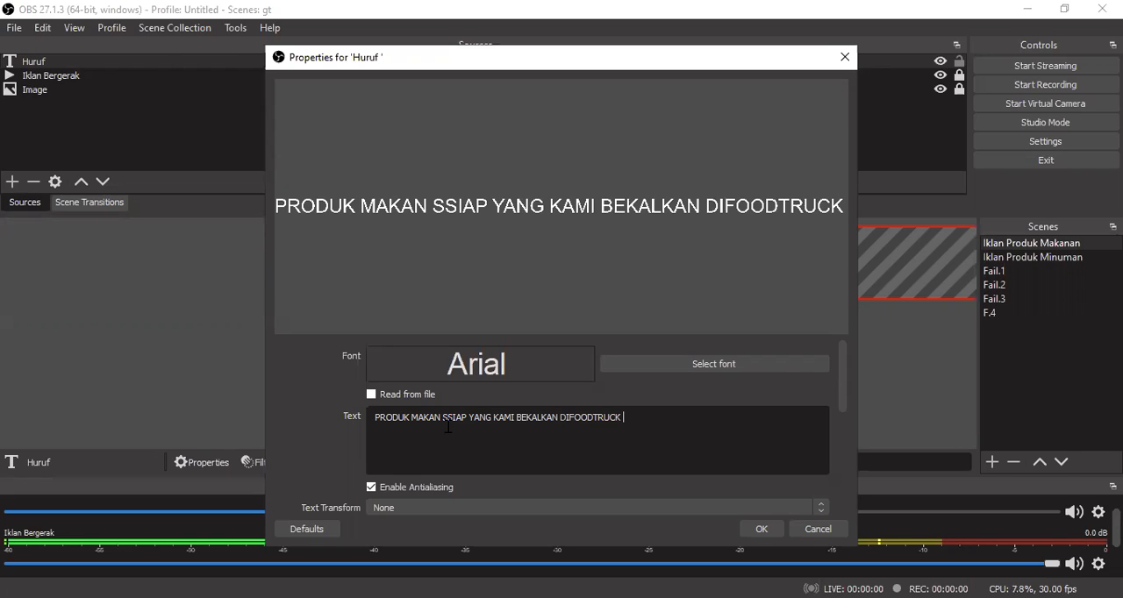
pyautogui.write(' - ')
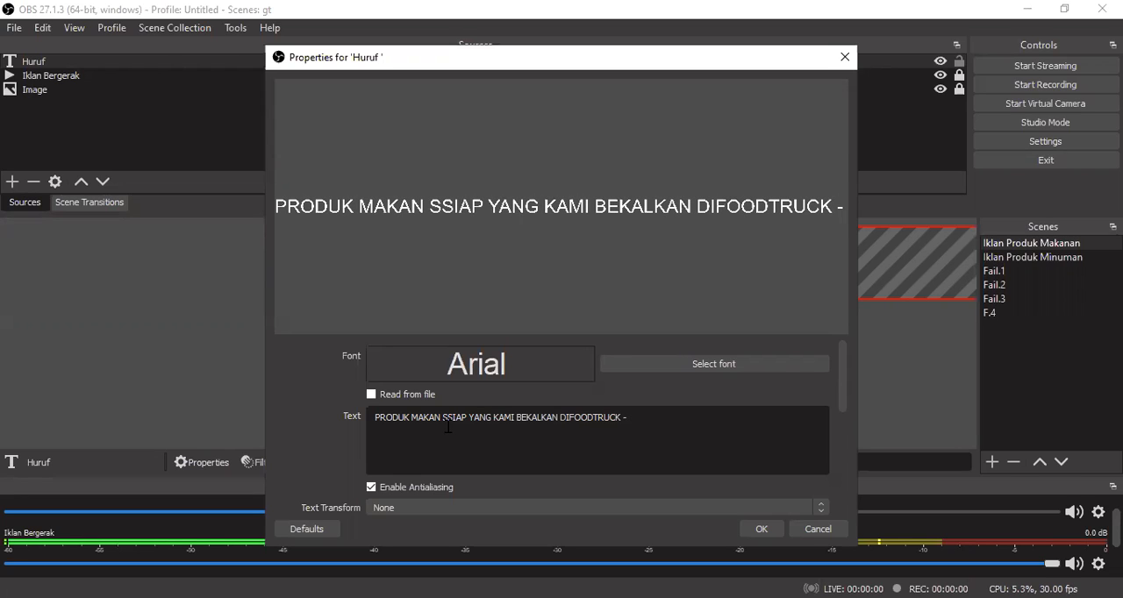
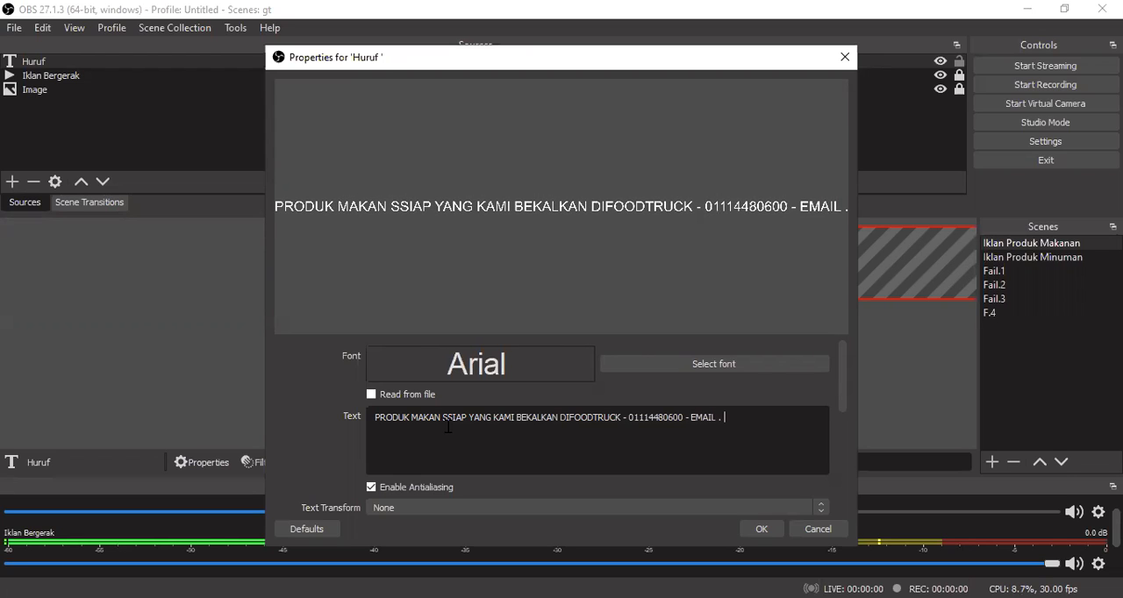
pyautogui.write(' UT')
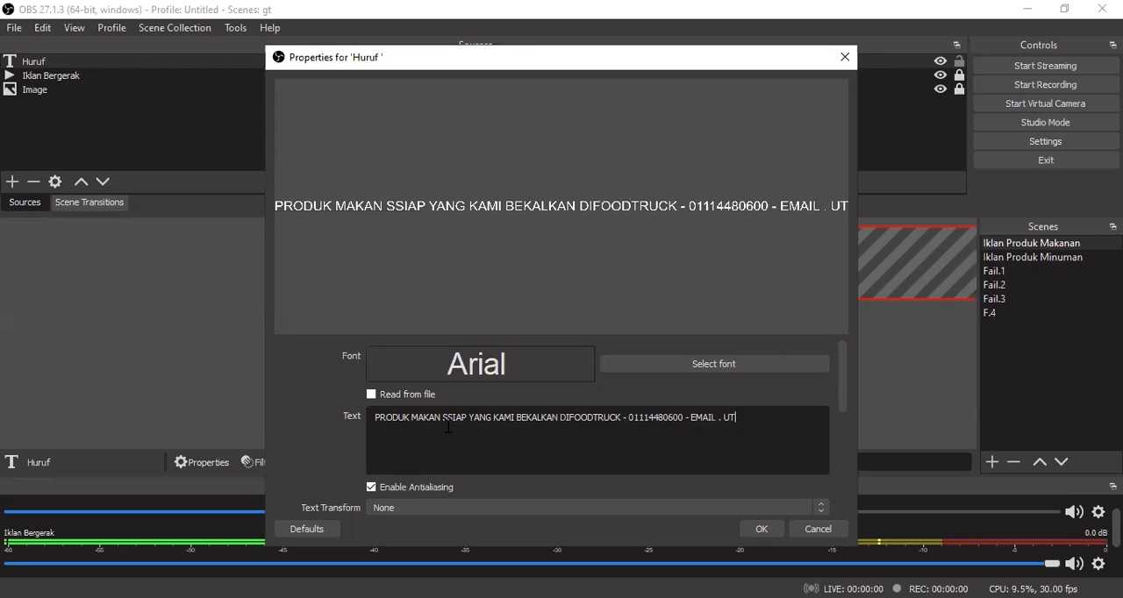
pyautogui.write('K TEMPAHAN')
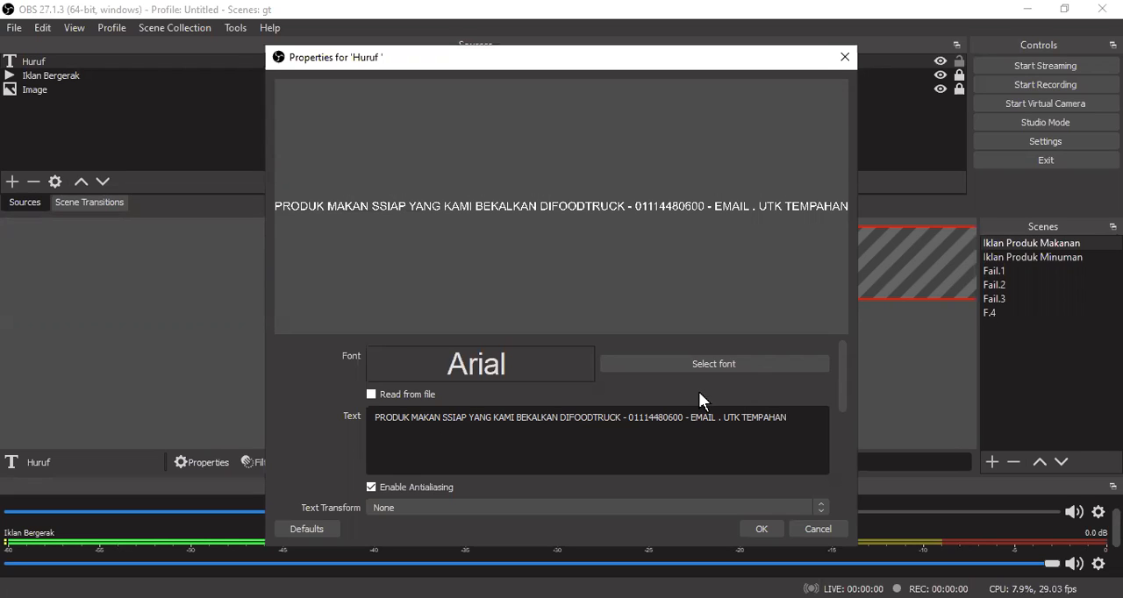
# - Set the Huruf text's font size to 62
pyautogui.click(749, 364)
pyautogui.moveTo(749, 228); pyautogui.dragTo(753, 306)
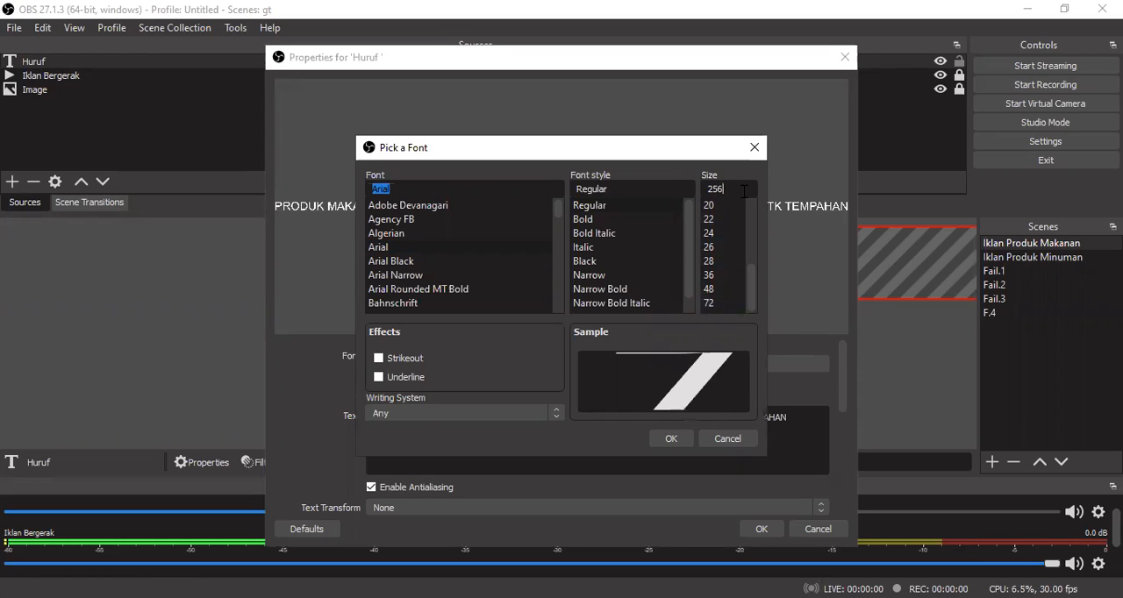
pyautogui.press('BackSpace')
pyautogui.press('BackSpace')
pyautogui.press('BackSpace')
pyautogui.write('62')
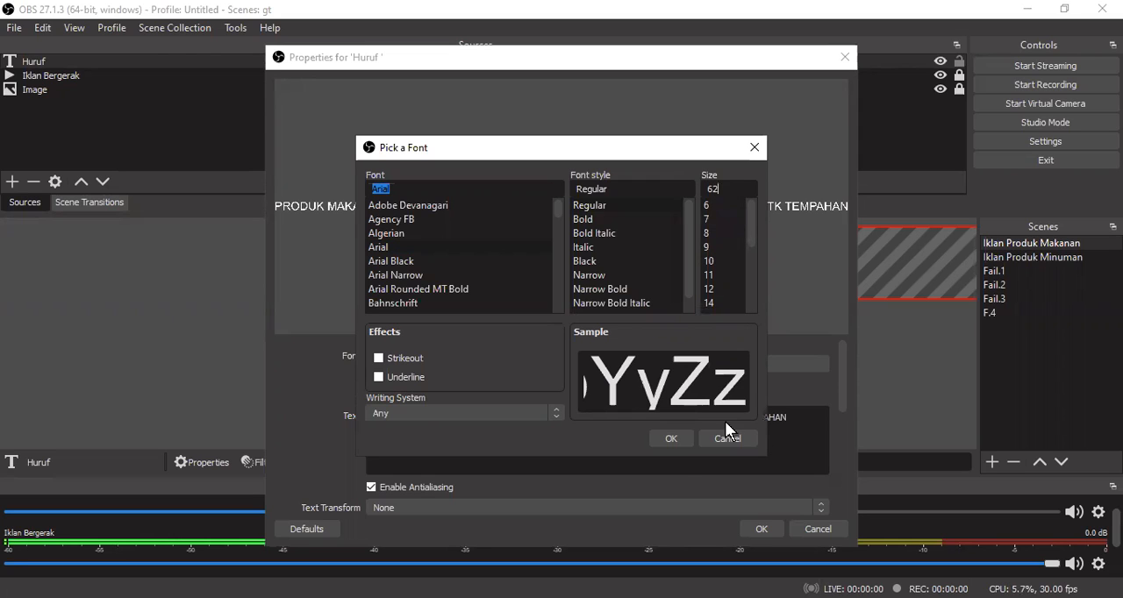
pyautogui.click(670, 440)
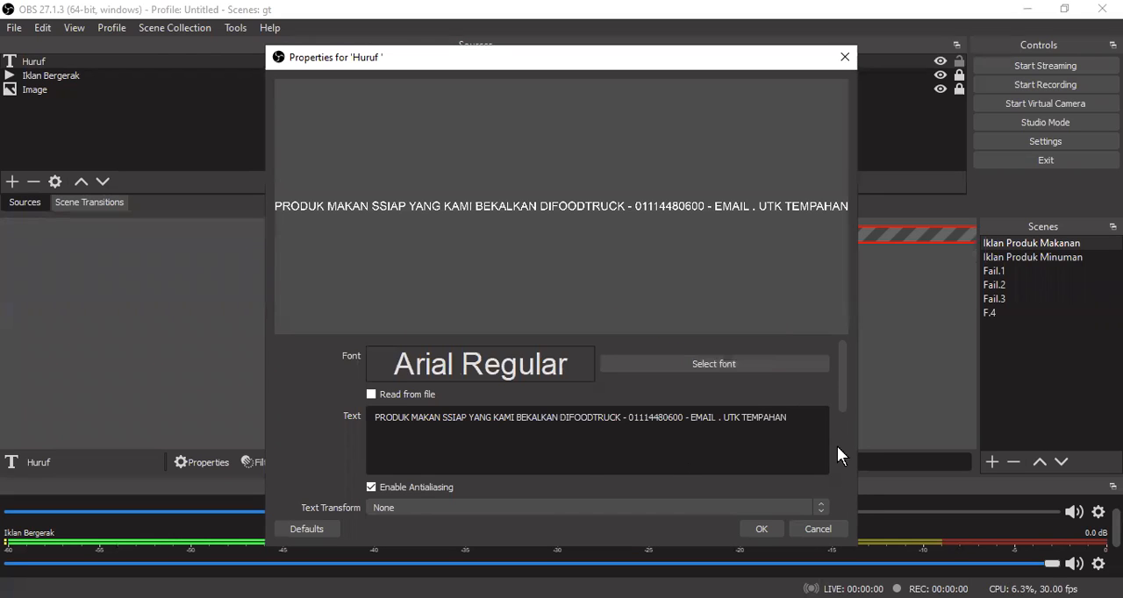
# - Change the Huruf text's font style to Bold
pyautogui.moveTo(841, 355); pyautogui.dragTo(842, 402)
pyautogui.moveTo(842, 418); pyautogui.dragTo(856, 329)
pyautogui.moveTo(783, 342)
pyautogui.mouseDown()
pyautogui.moveTo(758, 359)
pyautogui.moveTo(771, 356)
pyautogui.mouseUp()
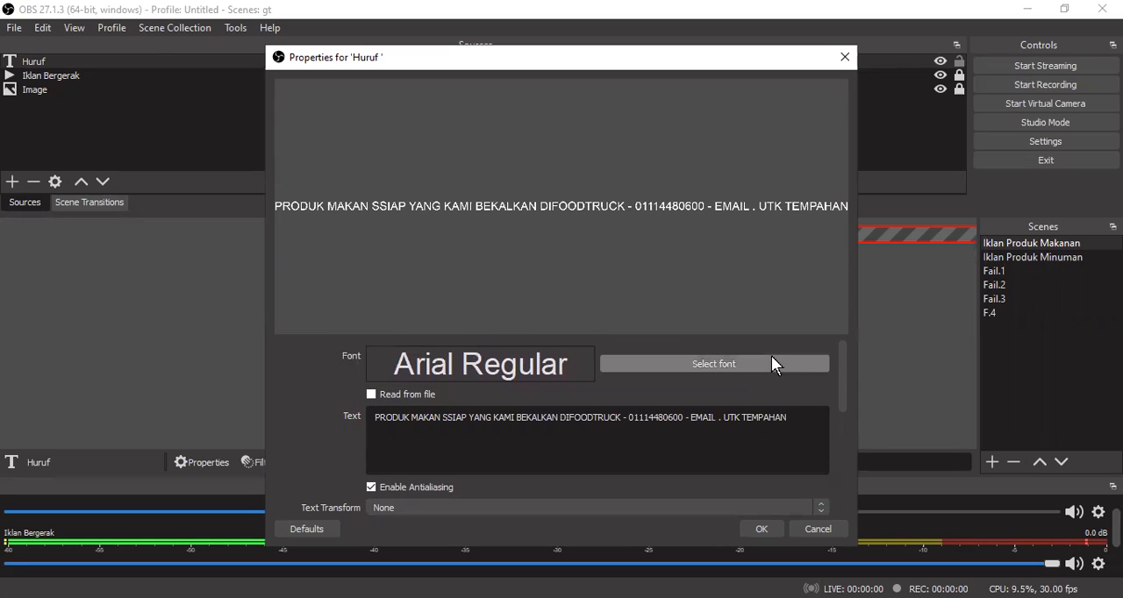
pyautogui.click(770, 358)
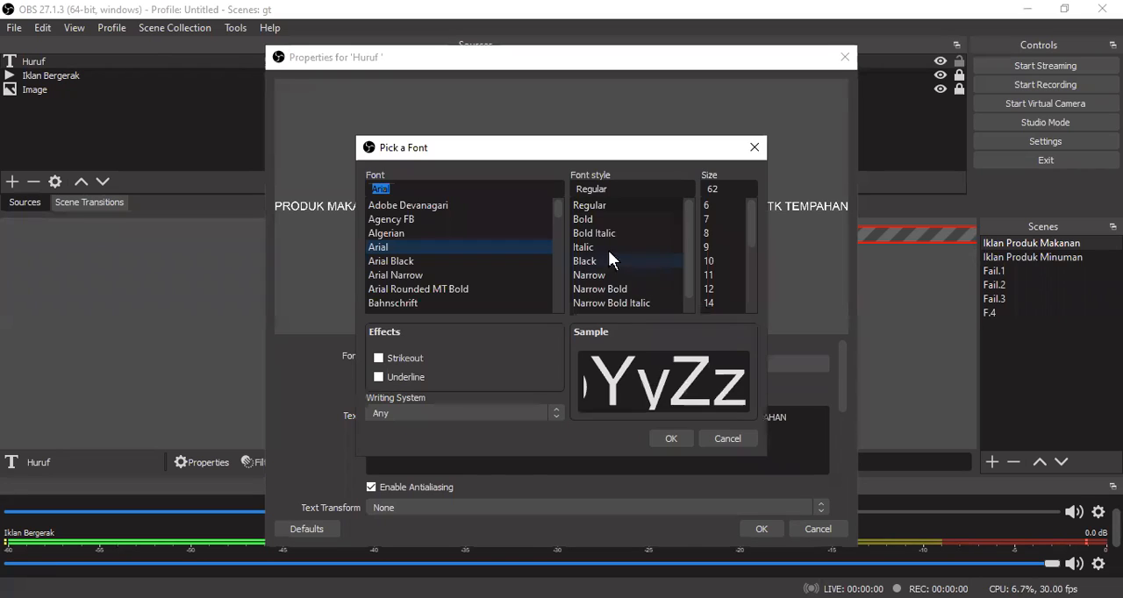
pyautogui.click(593, 219)
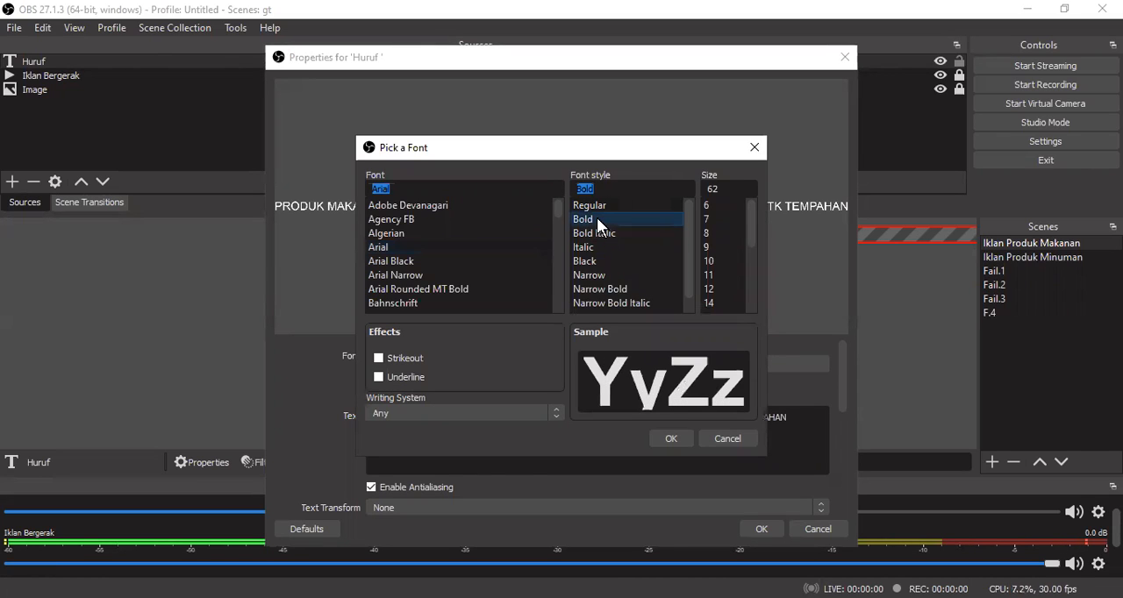
pyautogui.click(672, 437)
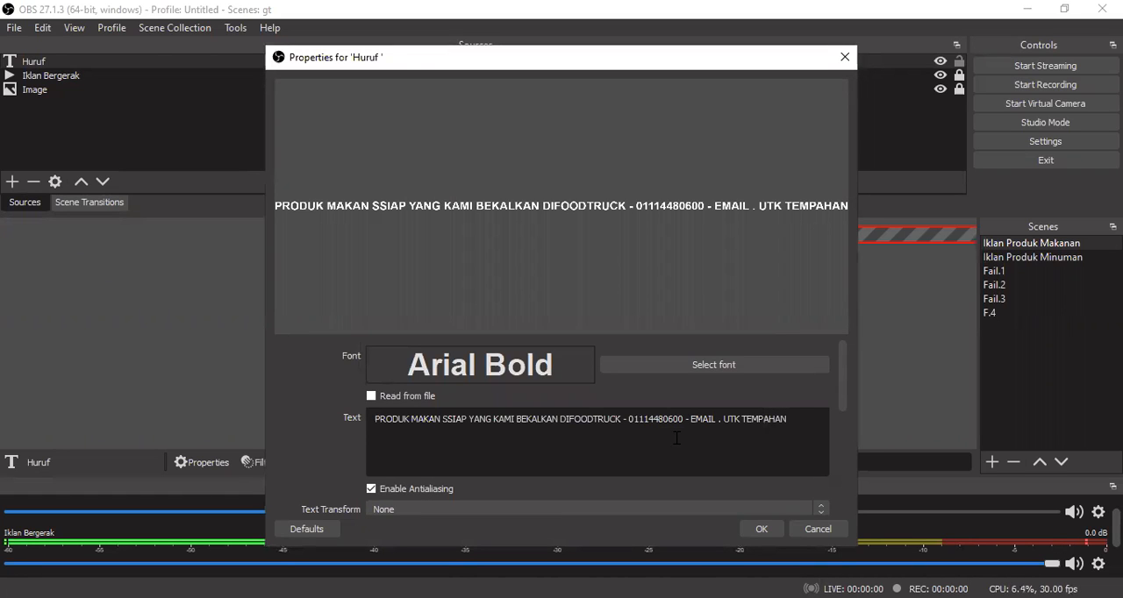
# - Set the Huruf text's background colour to red #ff0000
pyautogui.moveTo(840, 360); pyautogui.dragTo(845, 464)
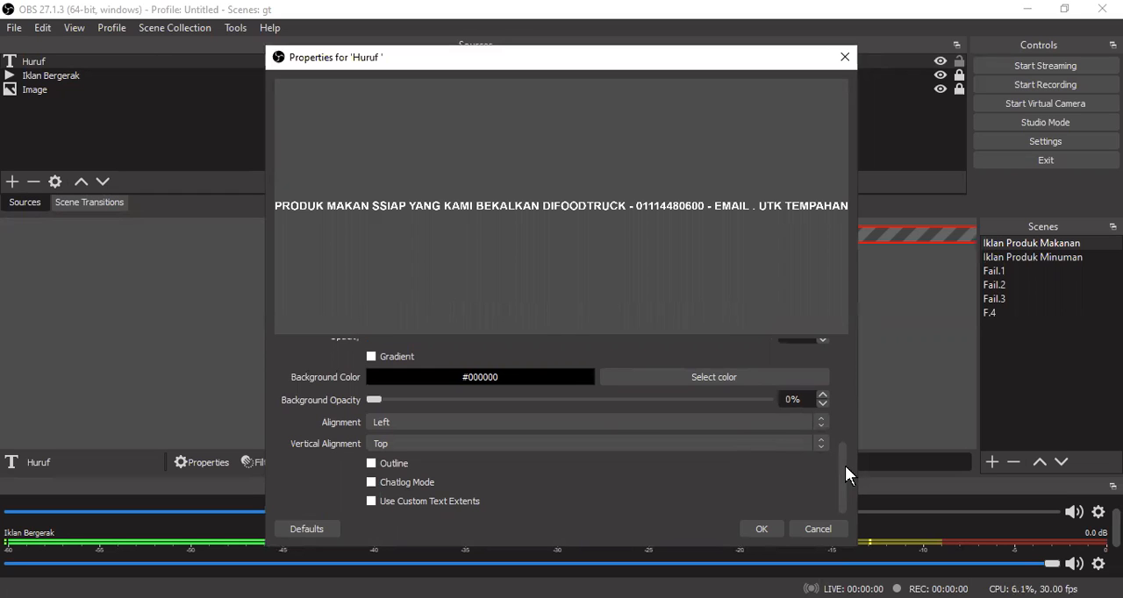
pyautogui.click(707, 375)
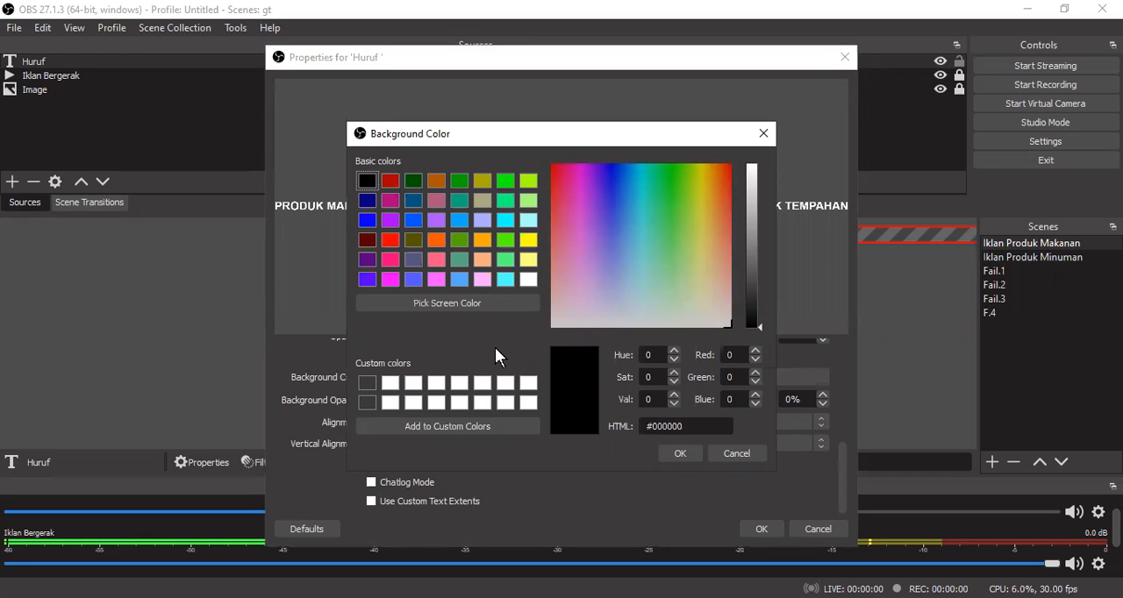
pyautogui.click(386, 237)
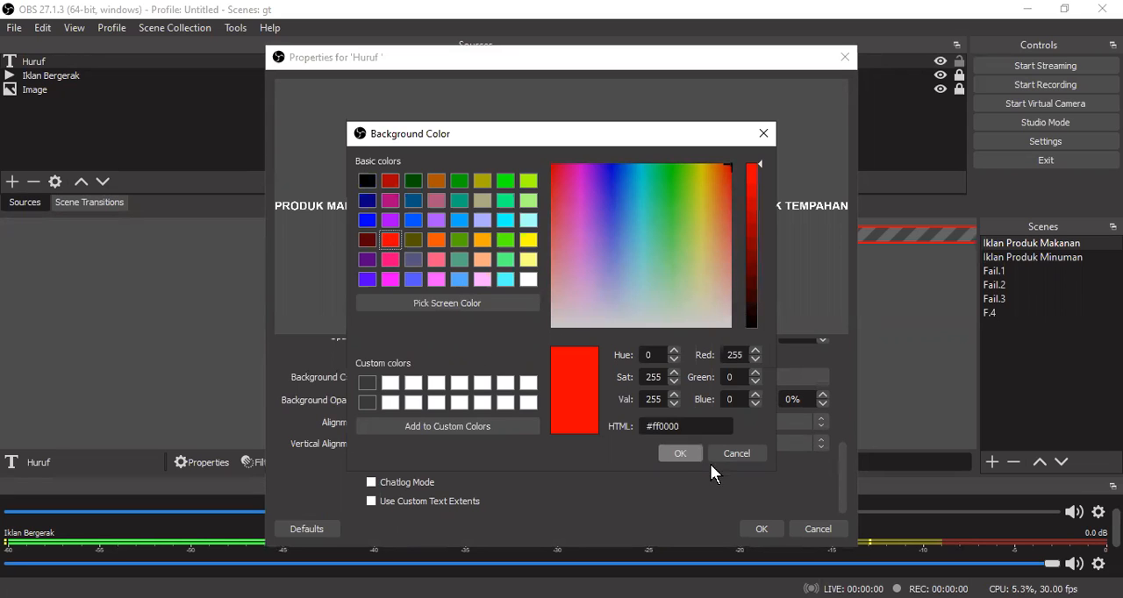
pyautogui.click(681, 453)
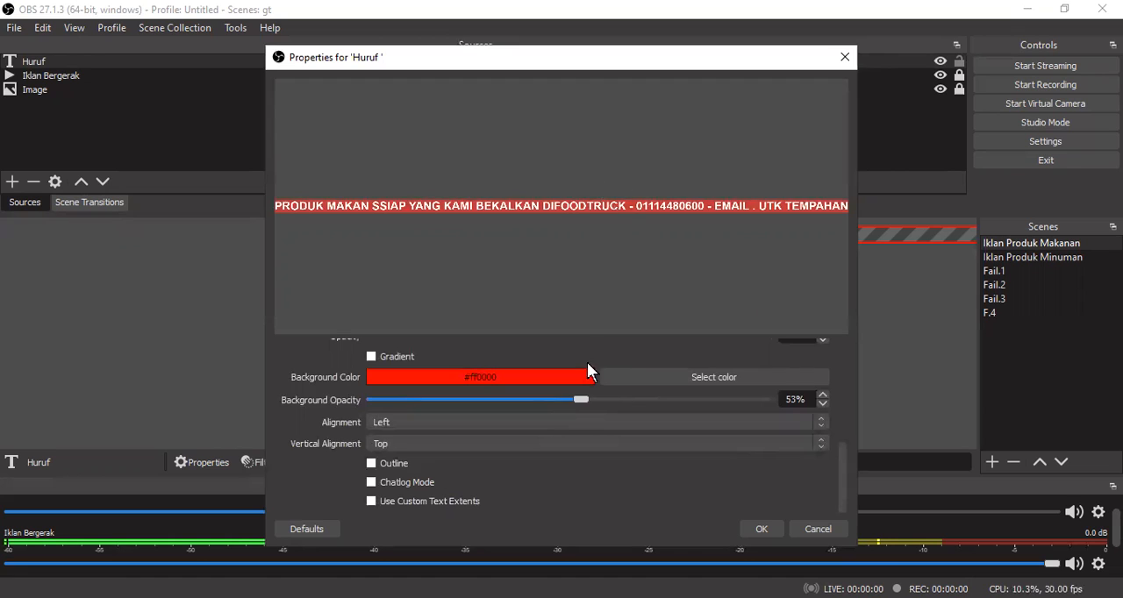
# - Set the Huruf text's background opacity to 75% and move the text banner along the bottom edge of the scene picture
pyautogui.moveTo(580, 400); pyautogui.dragTo(639, 403)
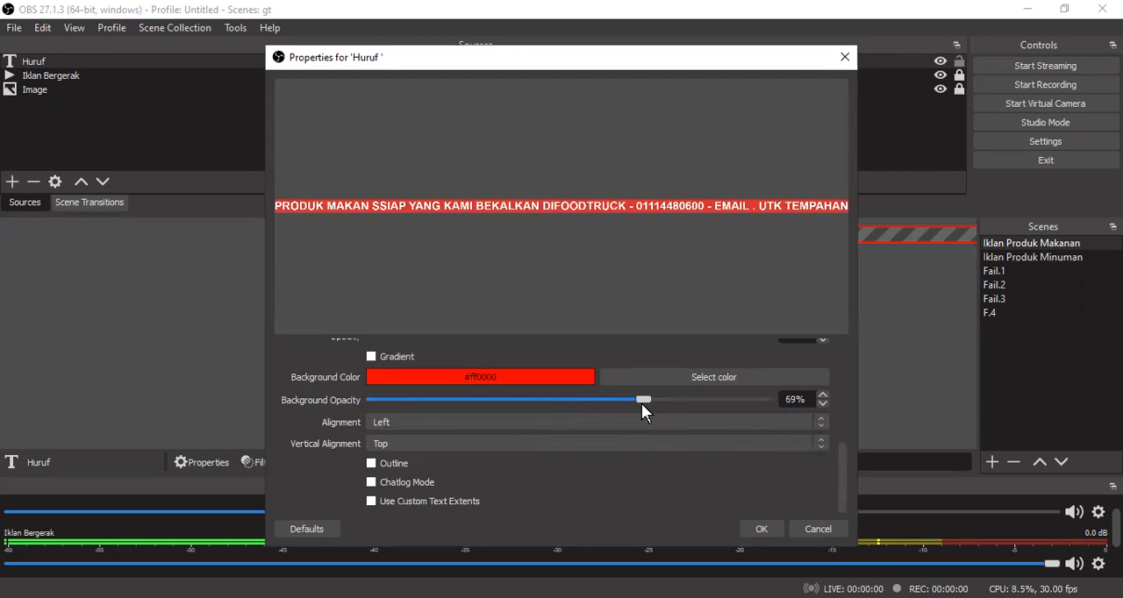
pyautogui.moveTo(641, 397); pyautogui.dragTo(664, 400)
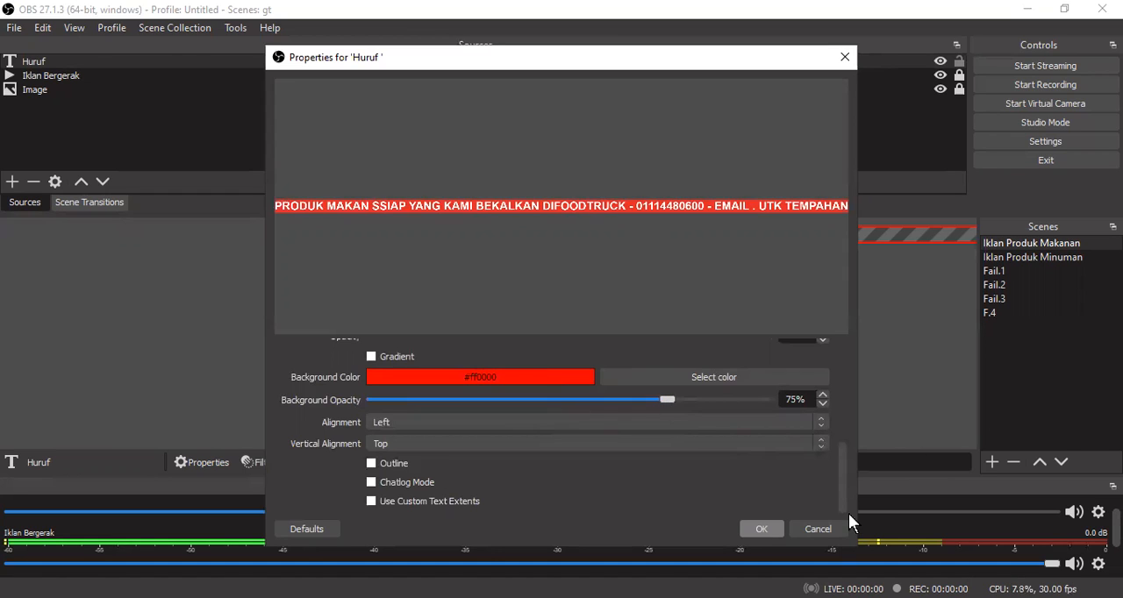
pyautogui.click(762, 529)
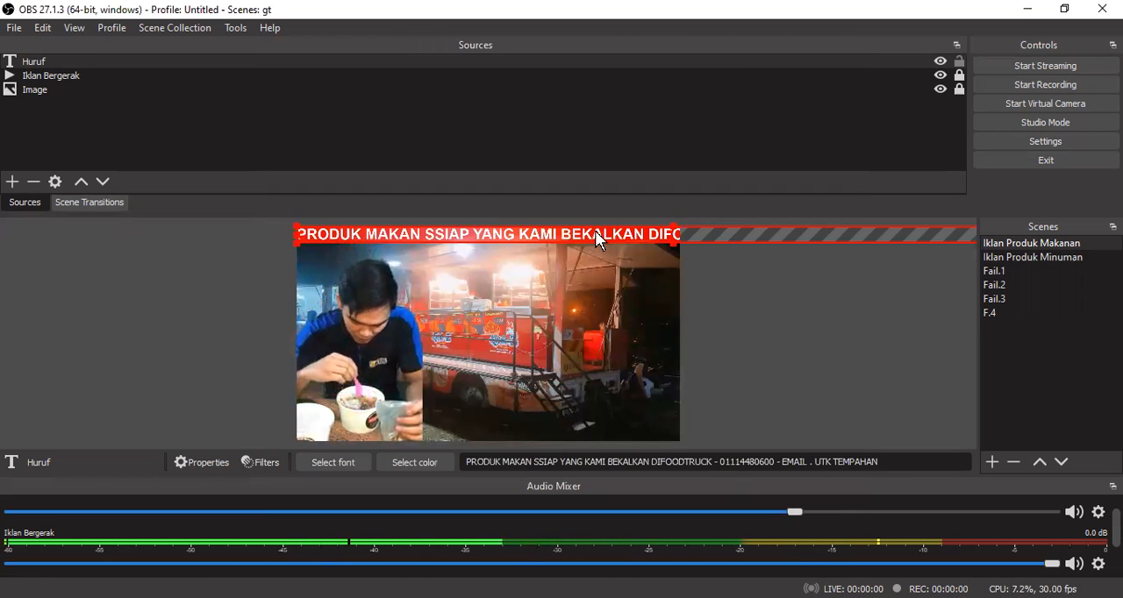
pyautogui.moveTo(602, 233); pyautogui.dragTo(600, 431)
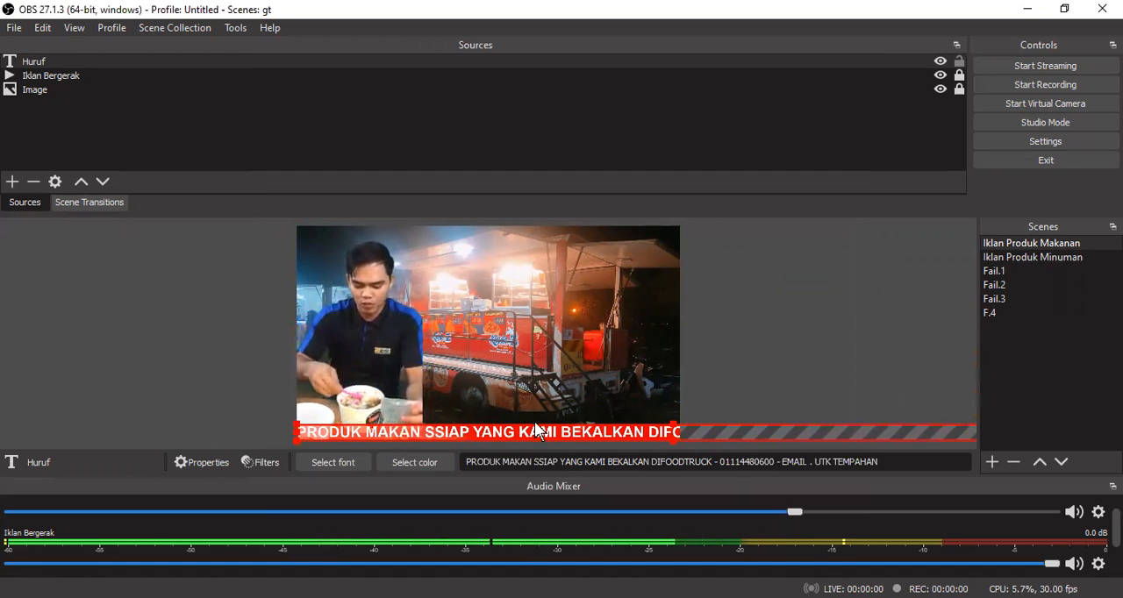
# - Add a Scroll effect filter to the Huruf source, keeping the name Scroll
pyautogui.click(268, 465)
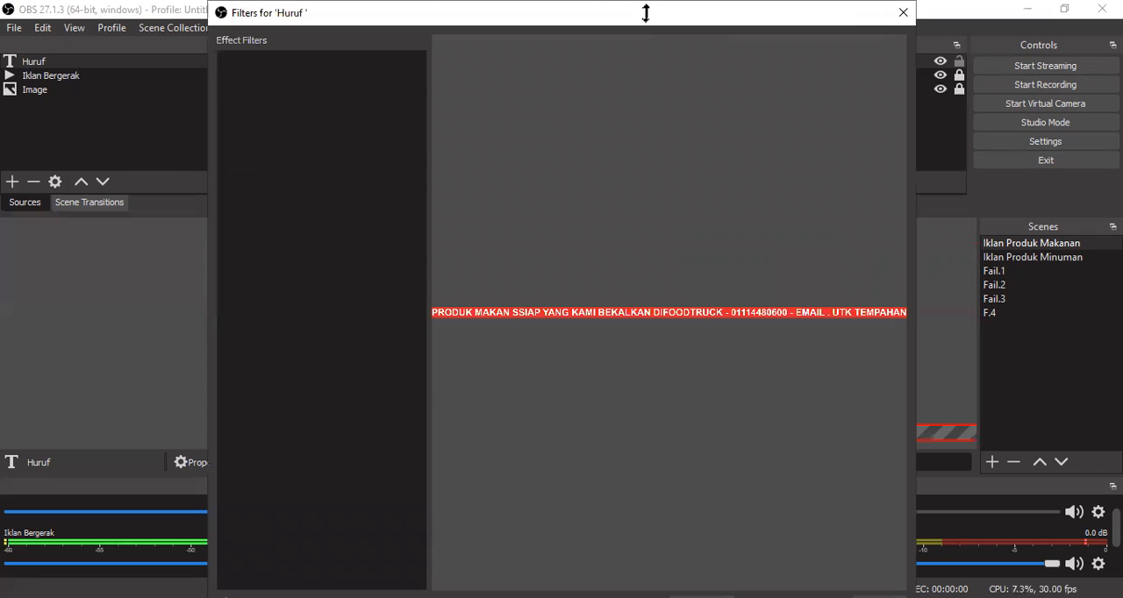
pyautogui.moveTo(646, 13); pyautogui.dragTo(671, 96)
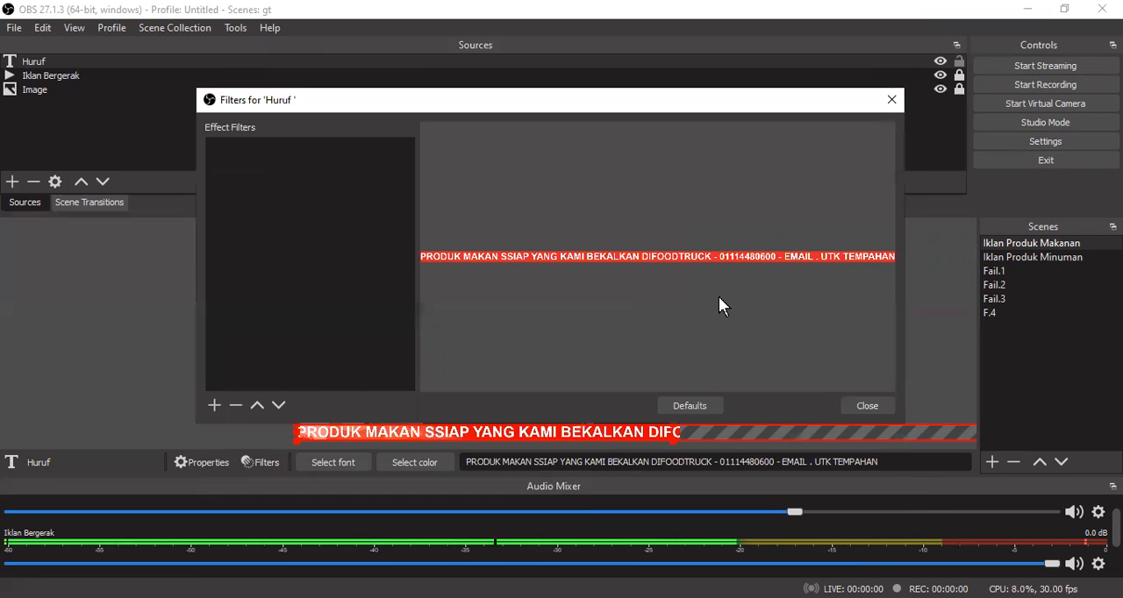
pyautogui.click(214, 405)
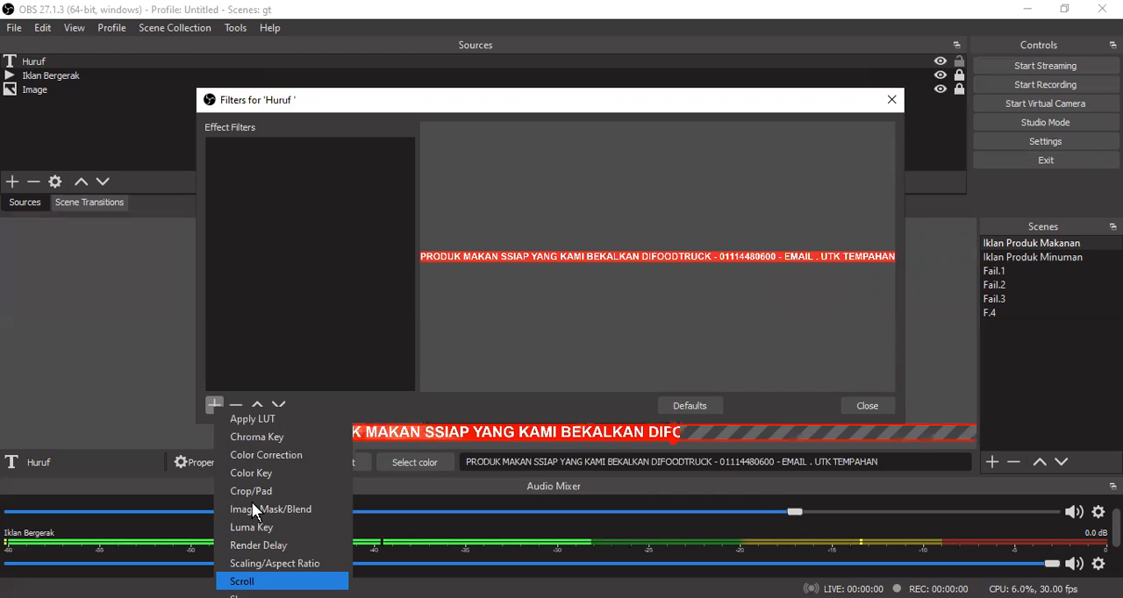
pyautogui.press('Return')
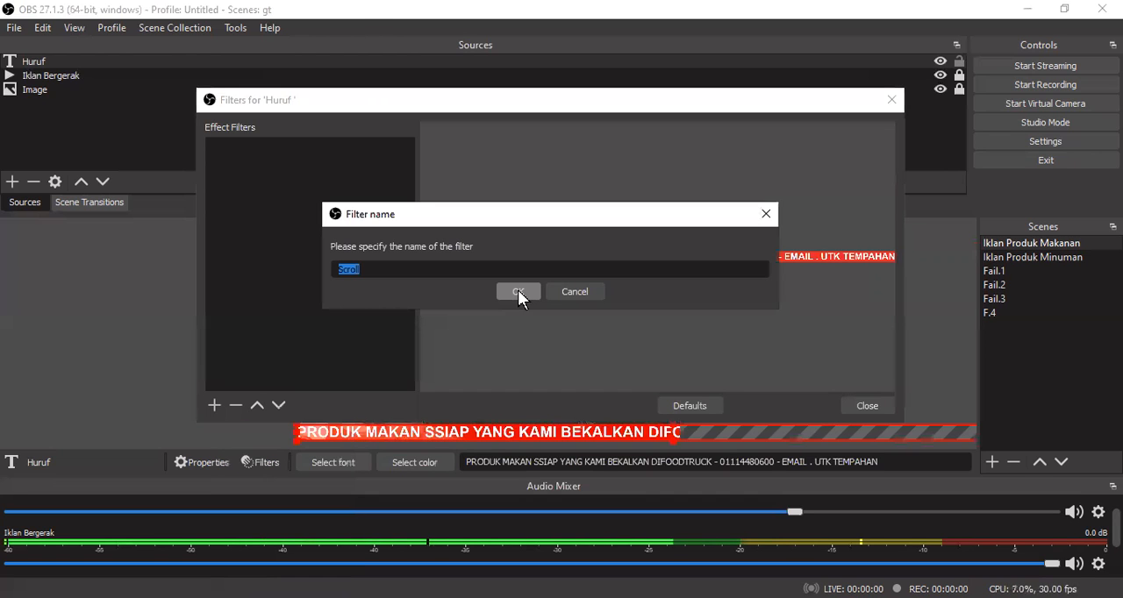
pyautogui.click(517, 291)
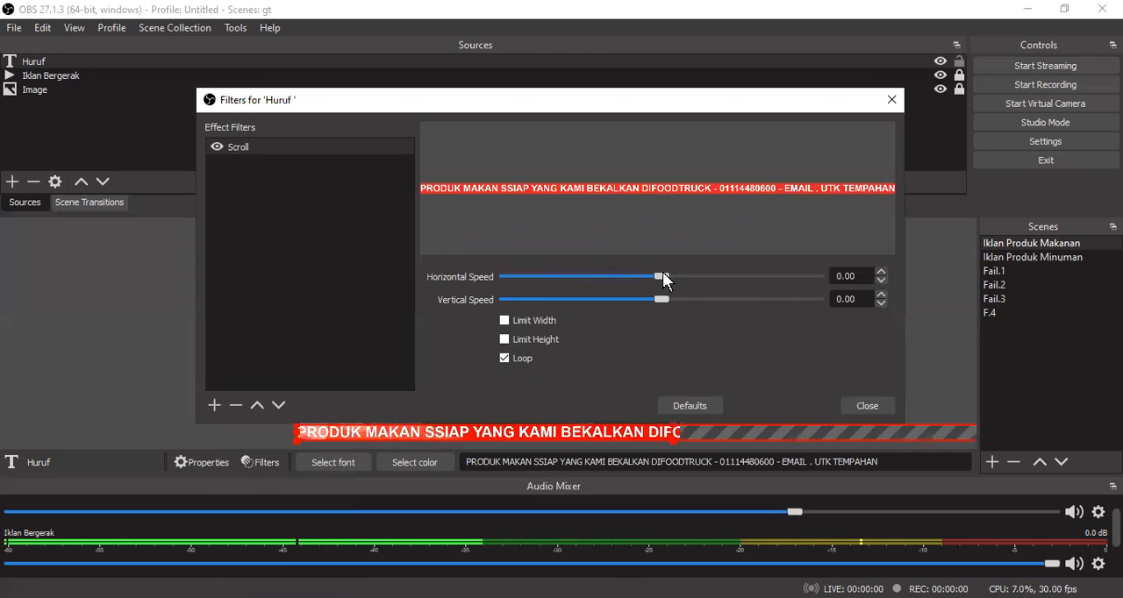
# - Set the Scroll filter's horizontal speed to 351 and close the filter settings
pyautogui.moveTo(663, 274); pyautogui.dragTo(751, 277)
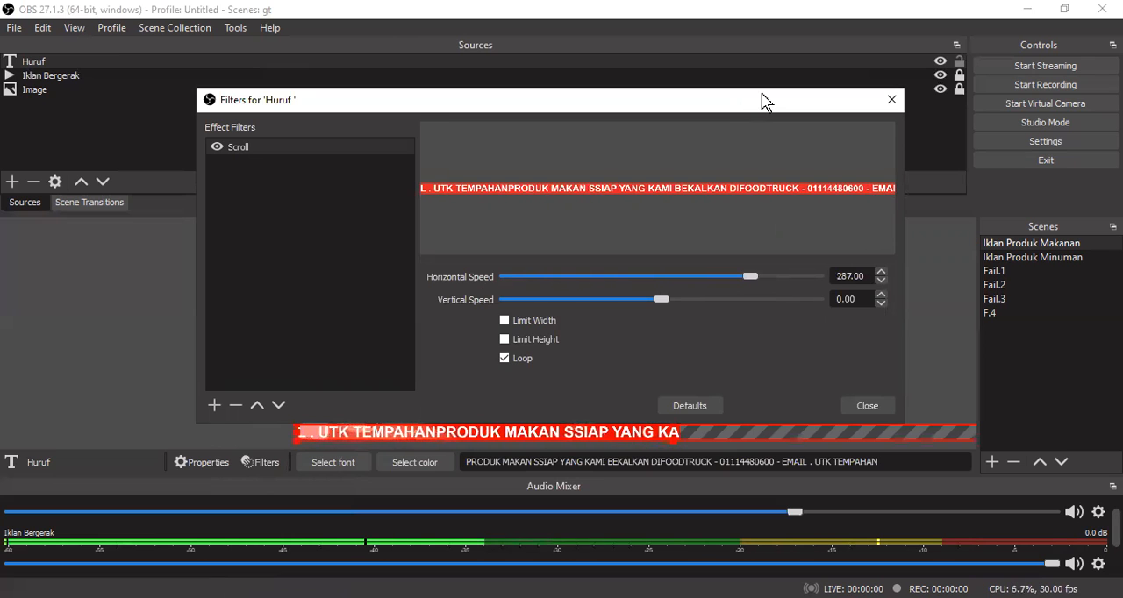
pyautogui.moveTo(752, 100); pyautogui.dragTo(819, 26)
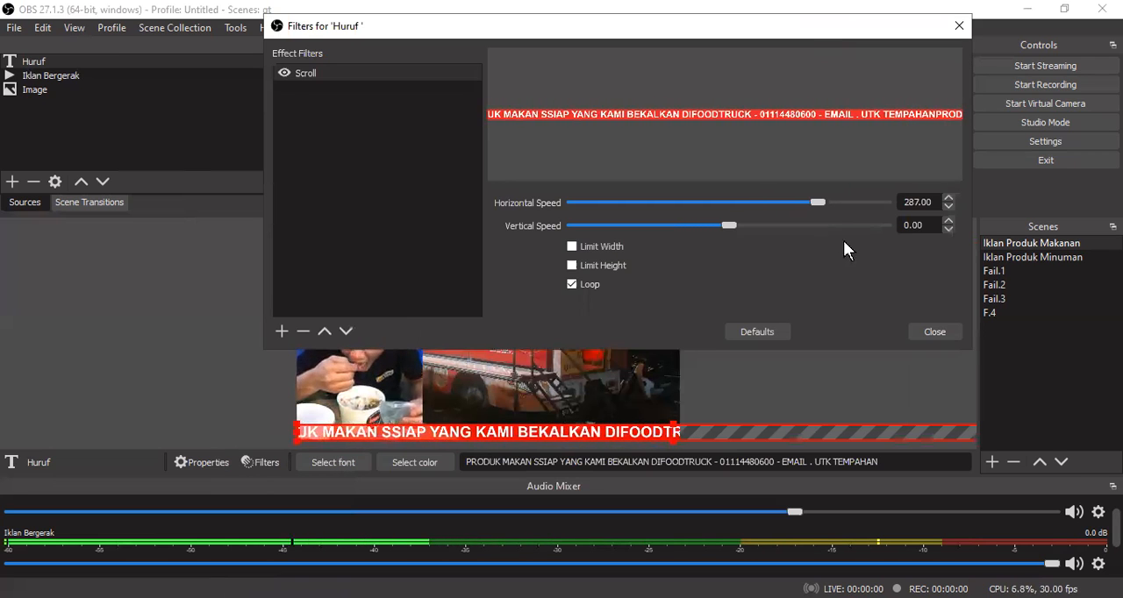
pyautogui.moveTo(816, 201)
pyautogui.mouseDown()
pyautogui.moveTo(849, 201)
pyautogui.moveTo(837, 201)
pyautogui.mouseUp()
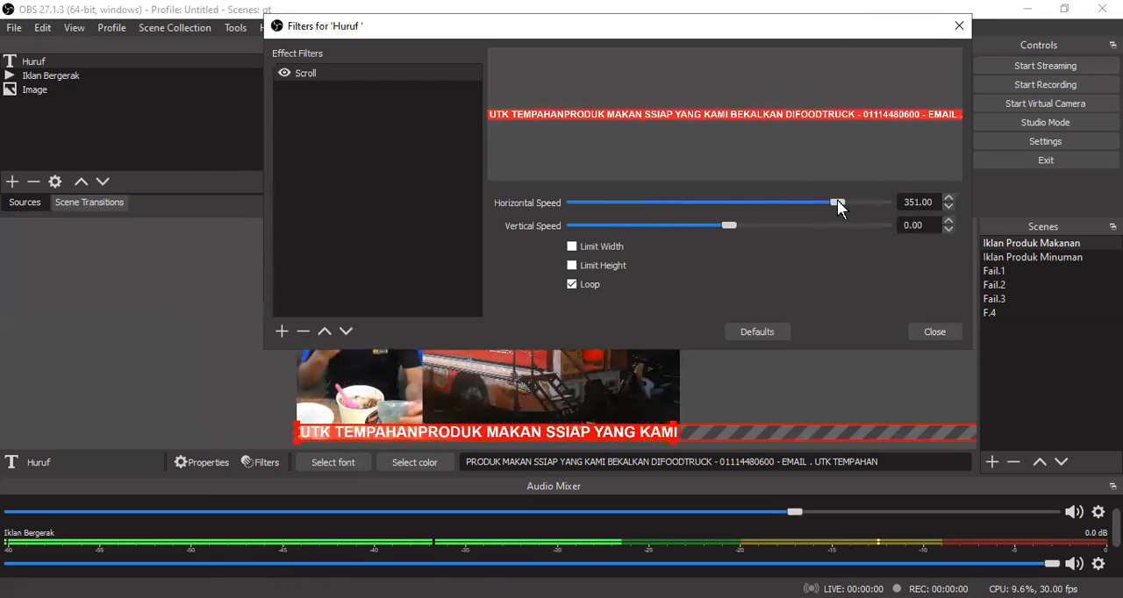
pyautogui.click(932, 332)
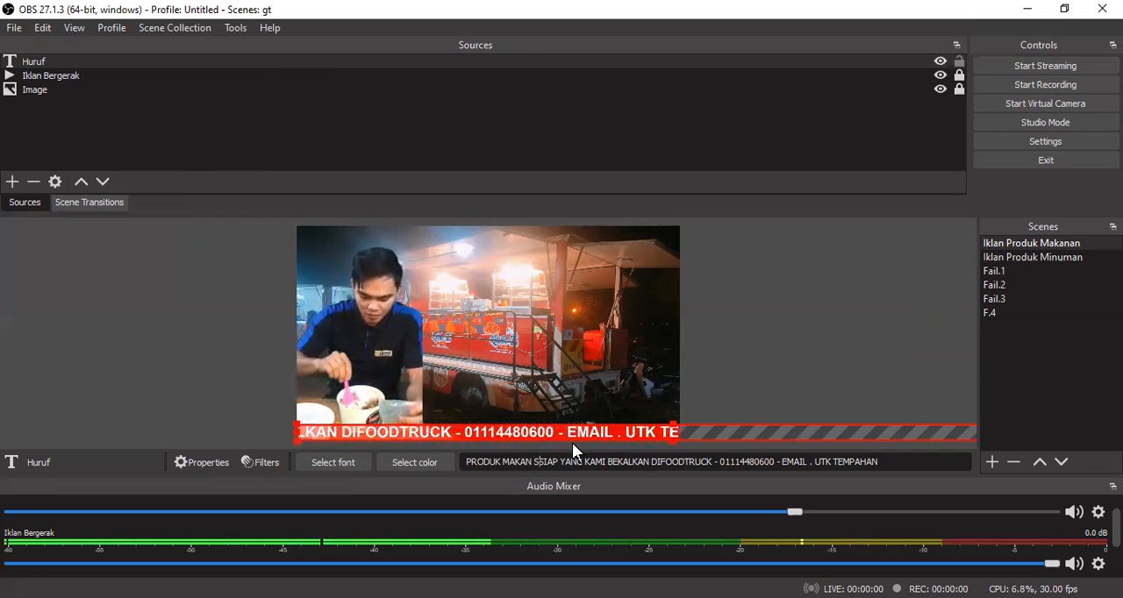
# - Correct "SSIAP" to "SIAP" in the Huruf text and append "HUBUNGI KAMI.." at its end
pyautogui.press('BackSpace')
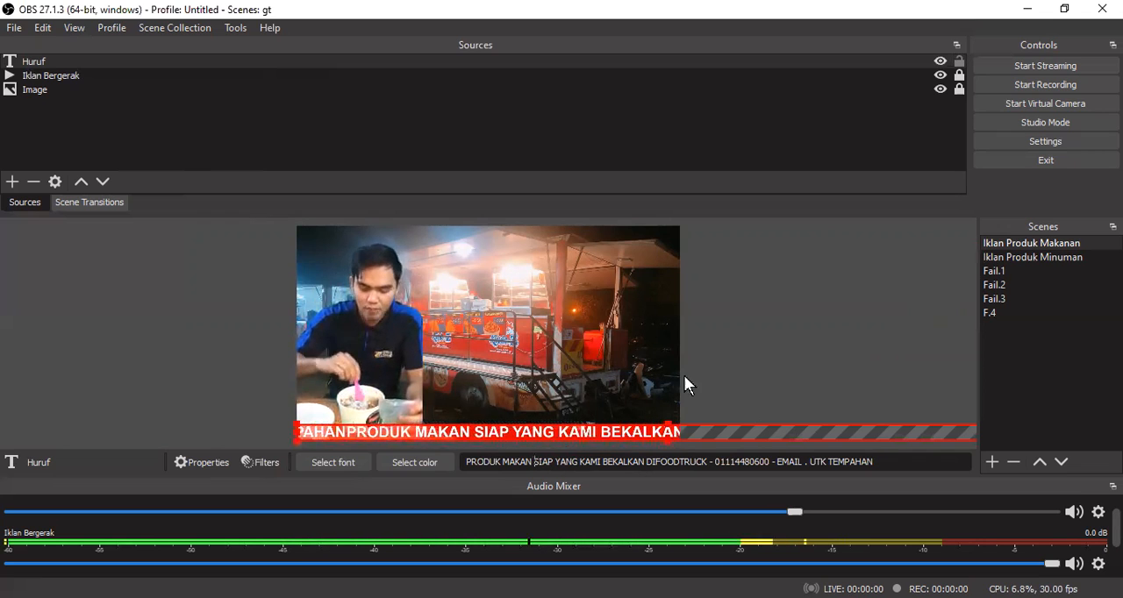
pyautogui.click(893, 461)
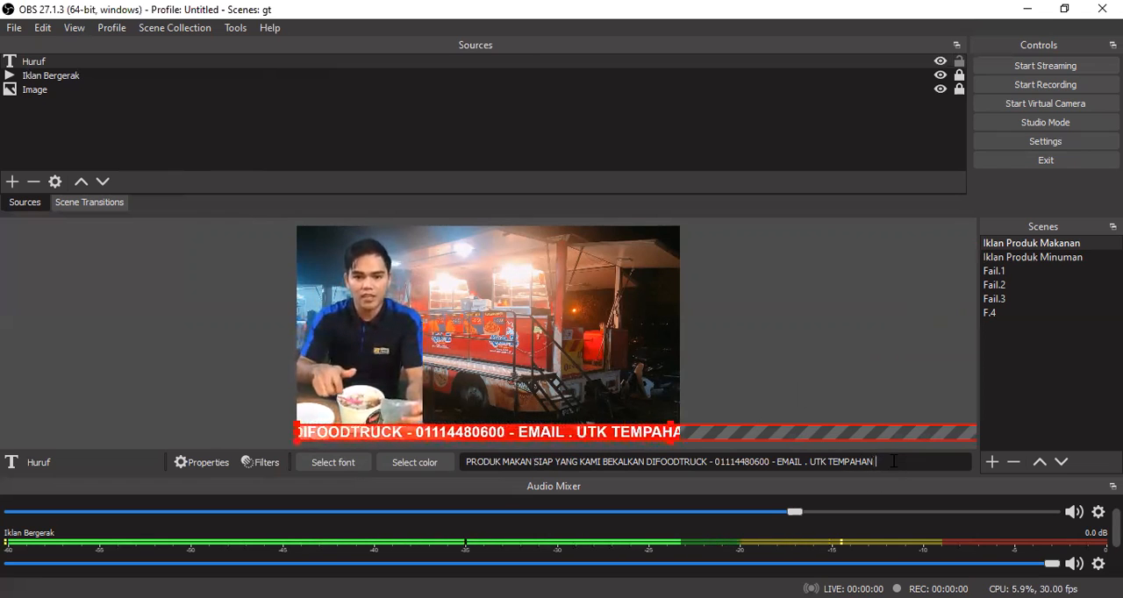
pyautogui.write('H')
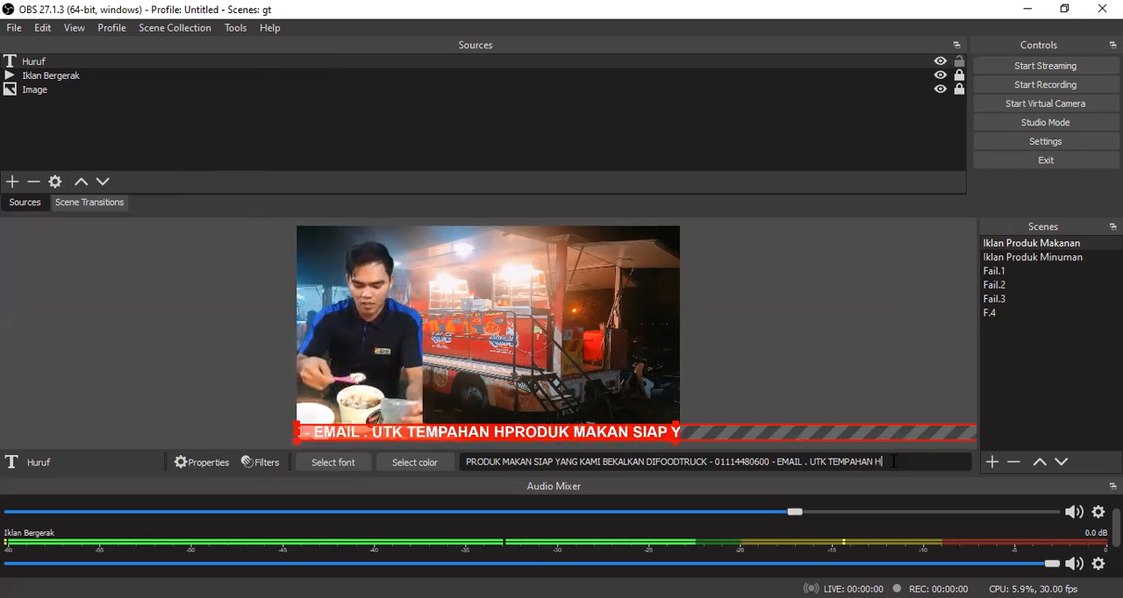
pyautogui.write('UBUNGI ')
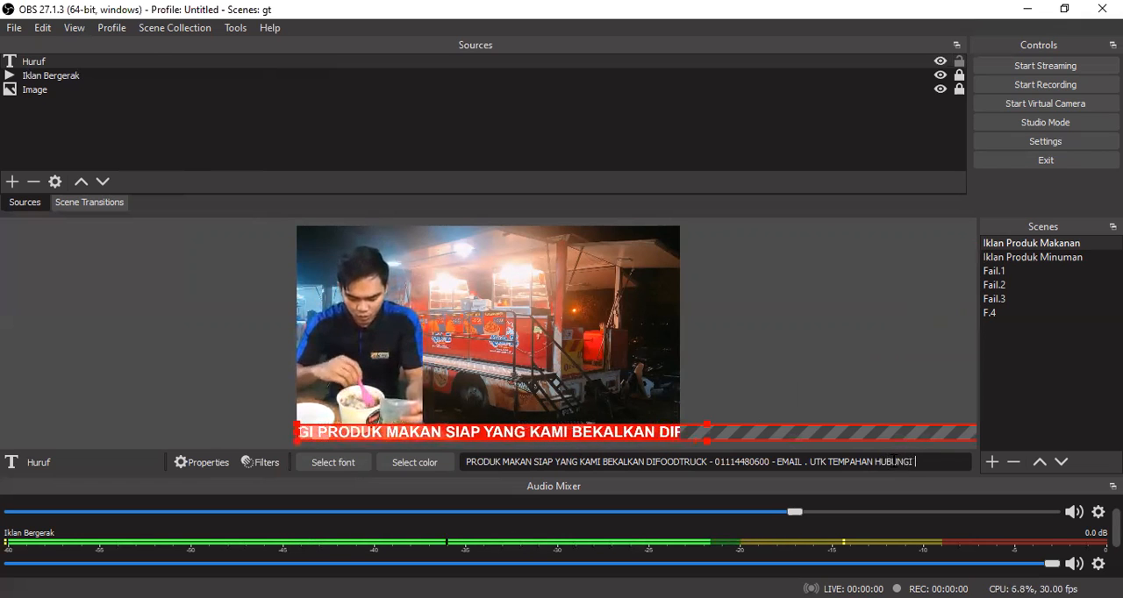
pyautogui.write('KAMI..')
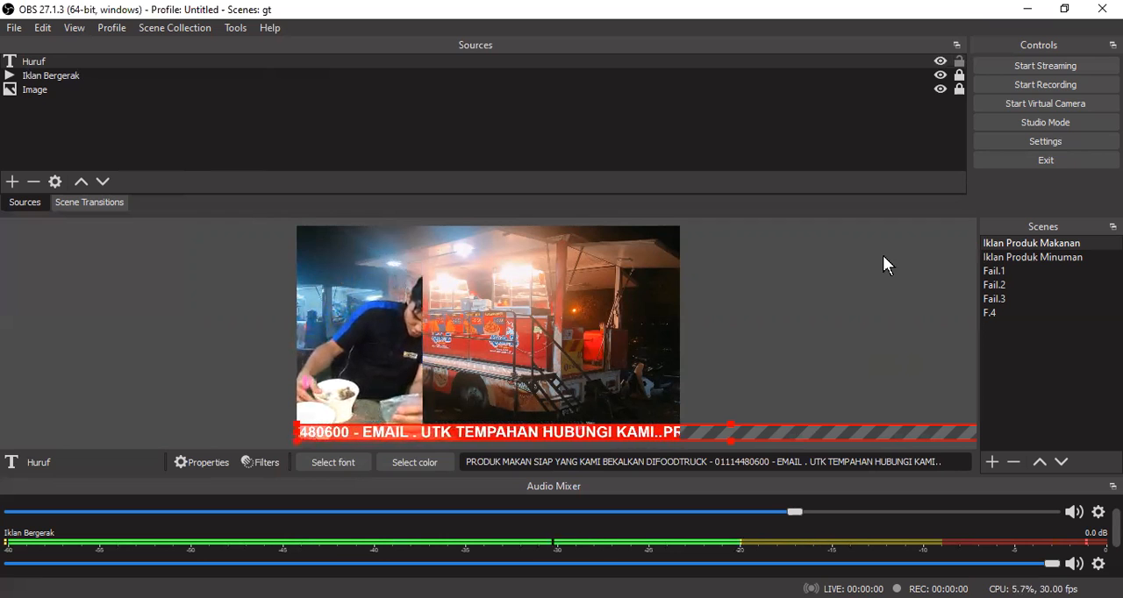
# - Lock the Huruf source, then select and unlock the Iklan Bergerak video source
pyautogui.click(549, 282)
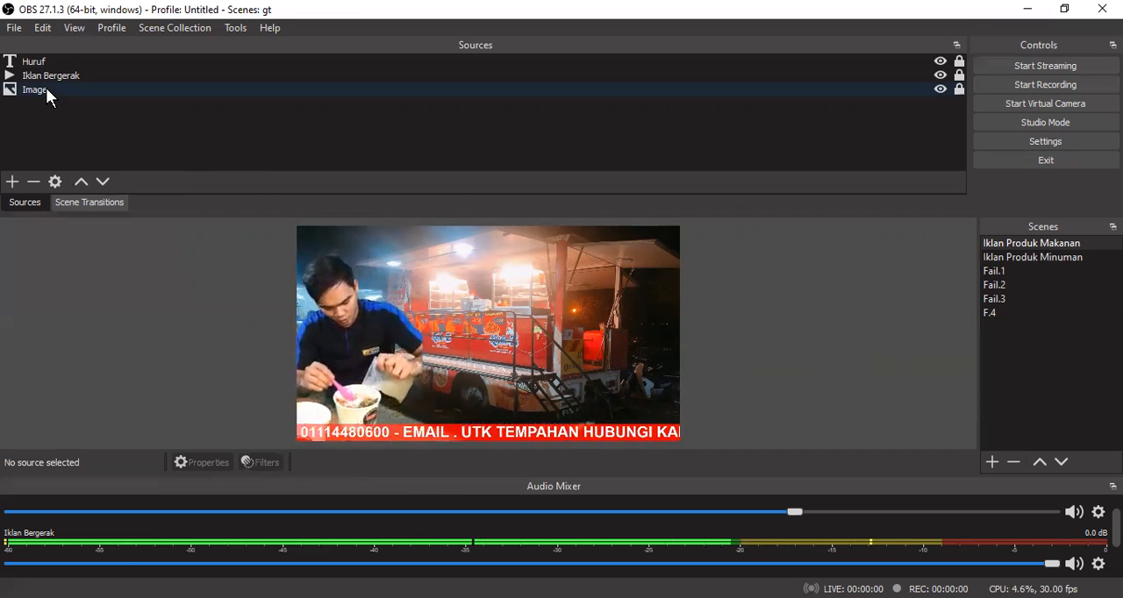
pyautogui.click(103, 75)
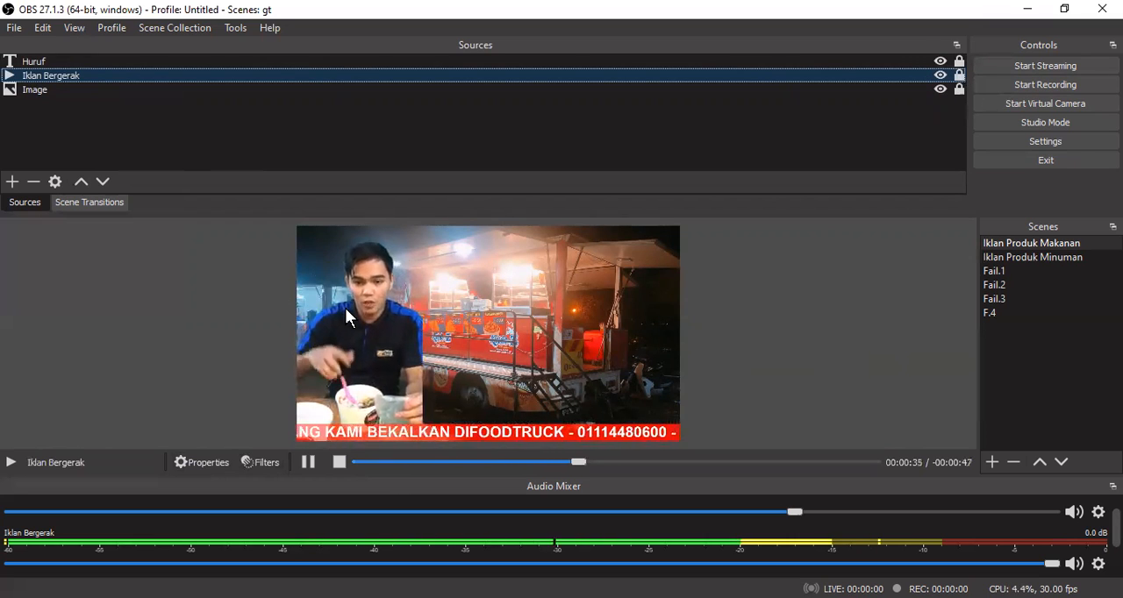
pyautogui.click(957, 85)
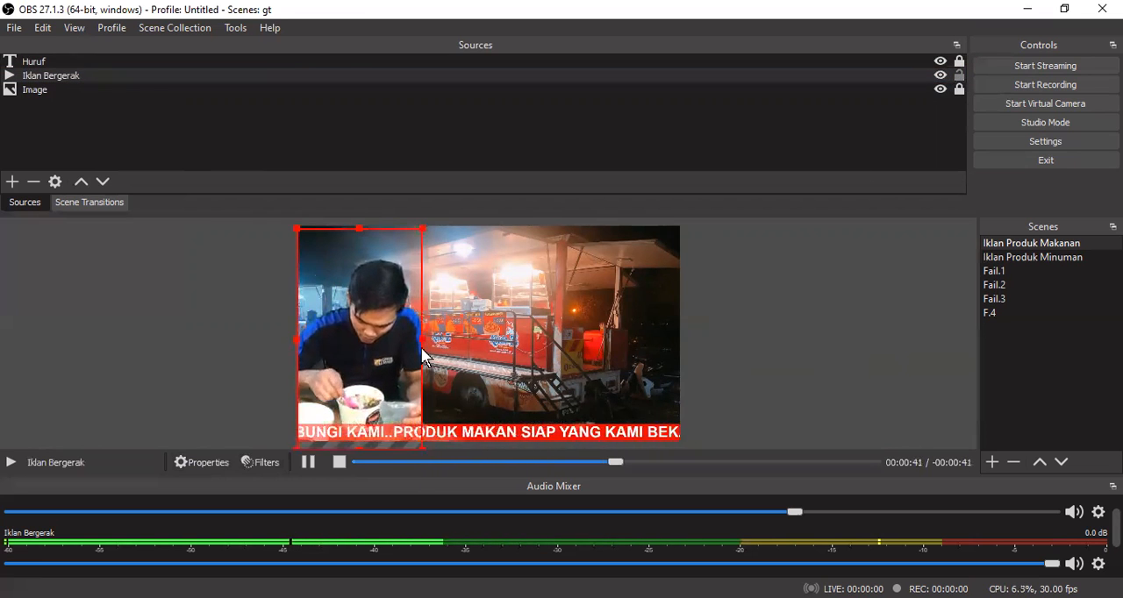
# - Restart playback of the Iklan Bergerak video from its beginning and start recording the scene
pyautogui.click(630, 463)
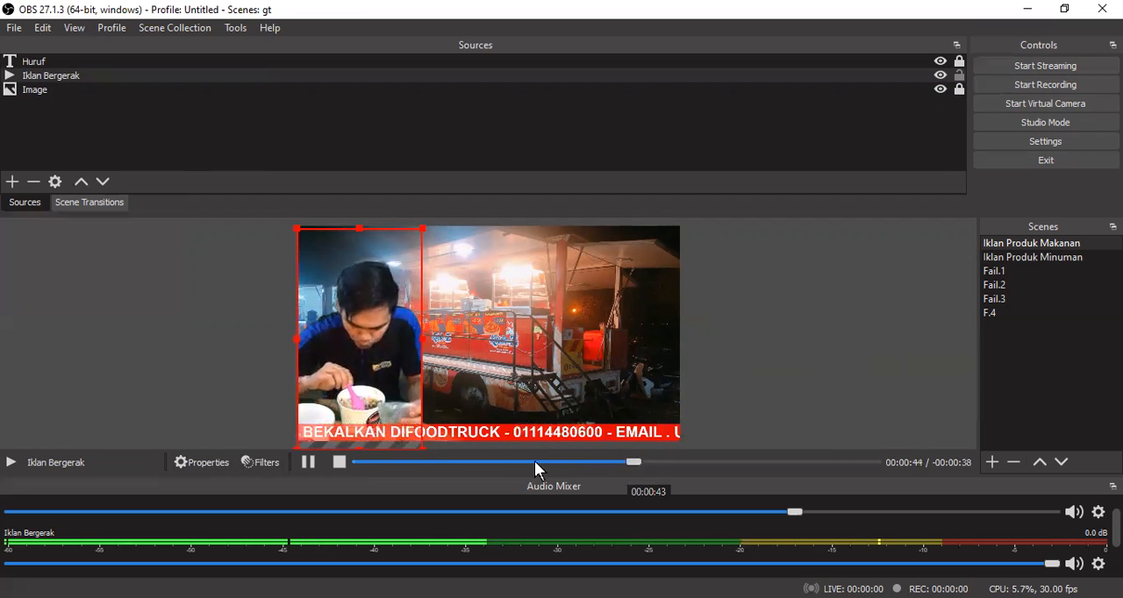
pyautogui.click(339, 463)
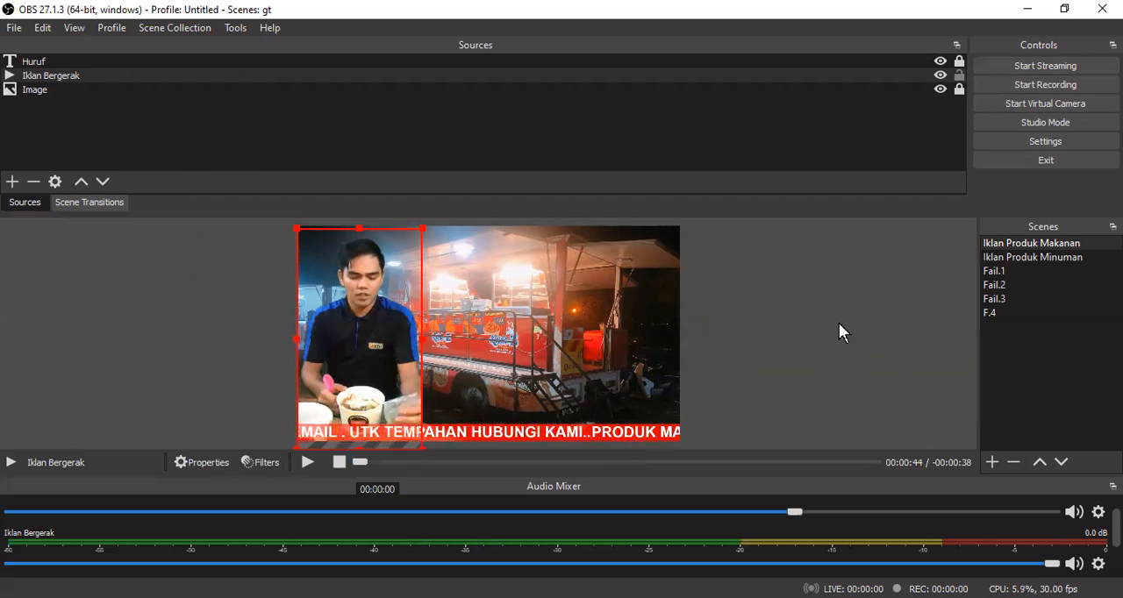
pyautogui.click(358, 461)
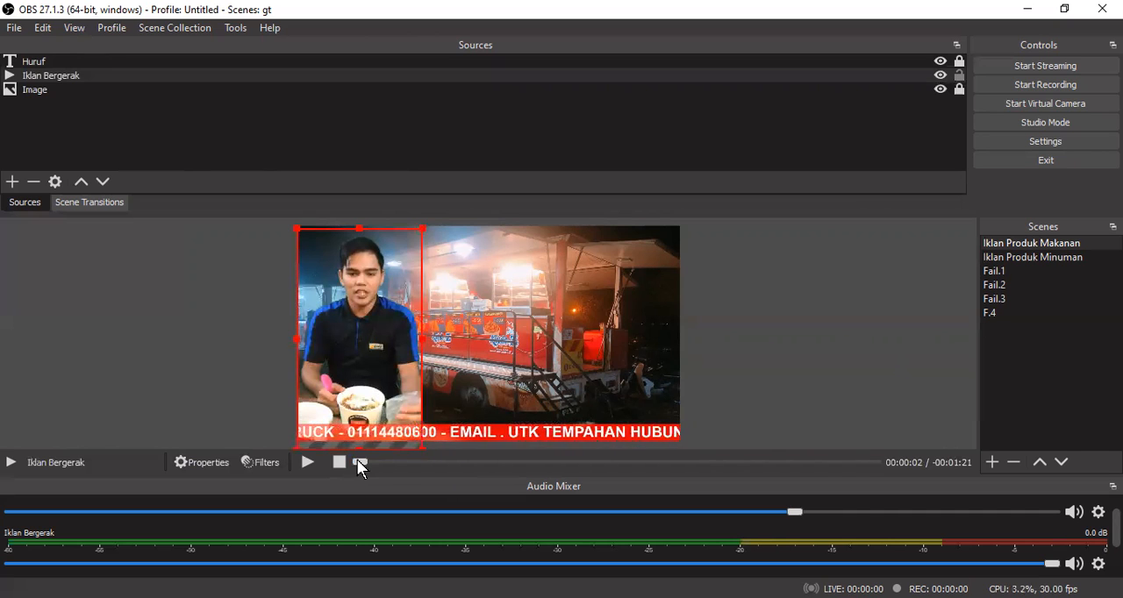
pyautogui.click(358, 461)
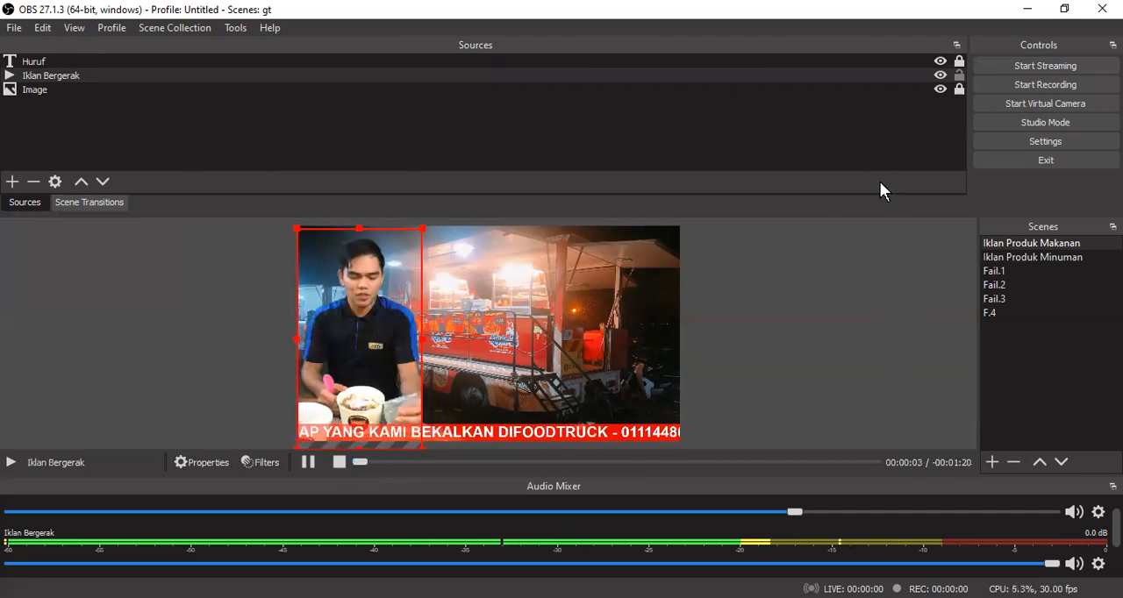
pyautogui.click(1040, 83)
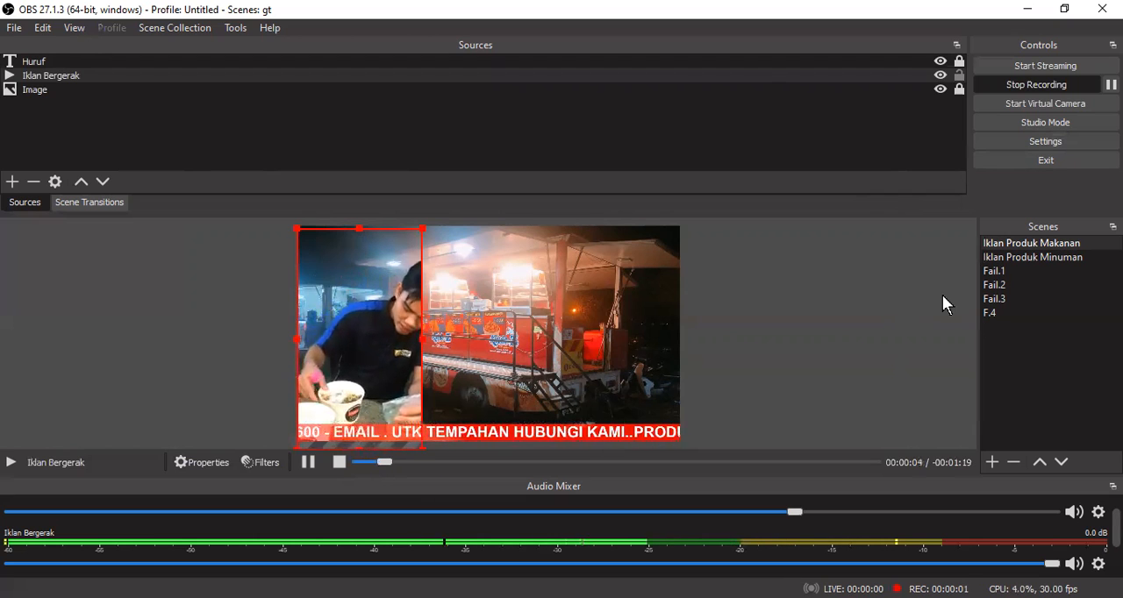
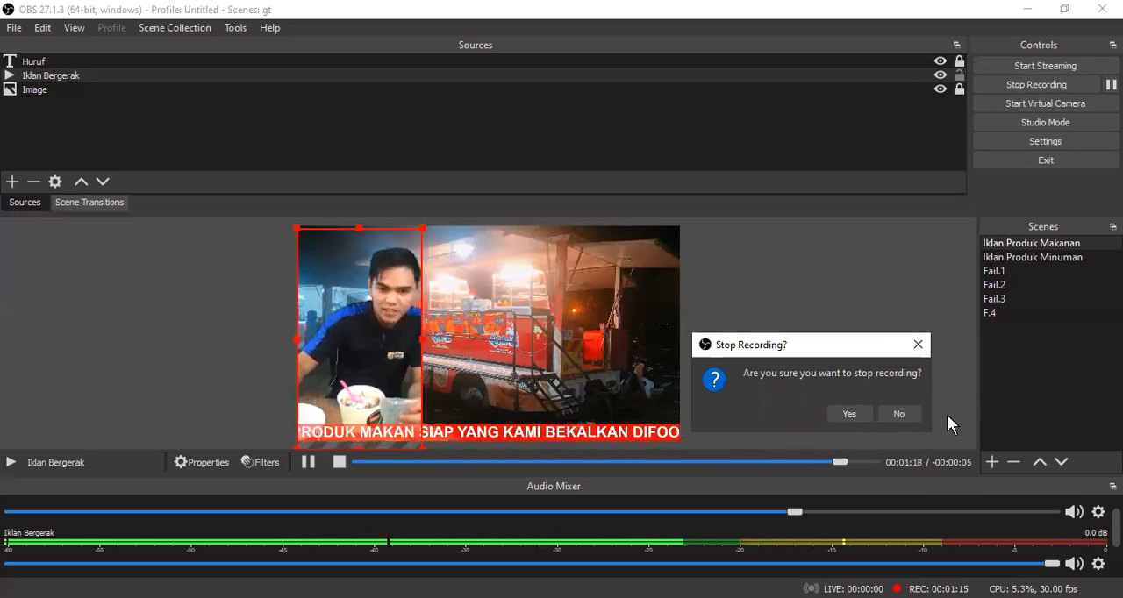
# - Stop the recording and switch on Studio Mode to view the scene's preview and program side by side
pyautogui.click(841, 412)
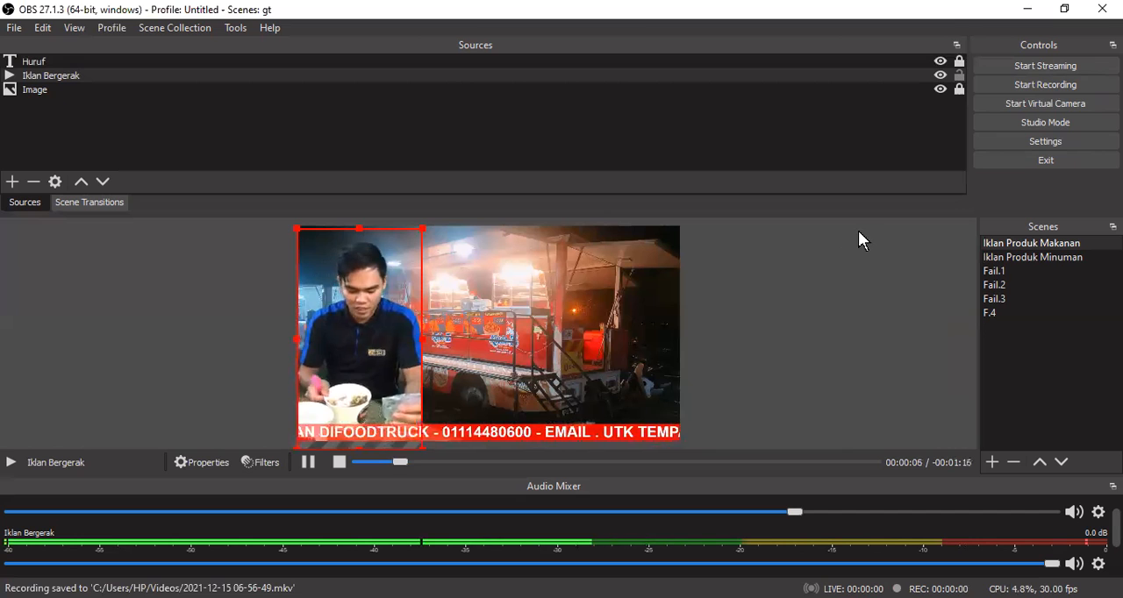
pyautogui.click(1060, 121)
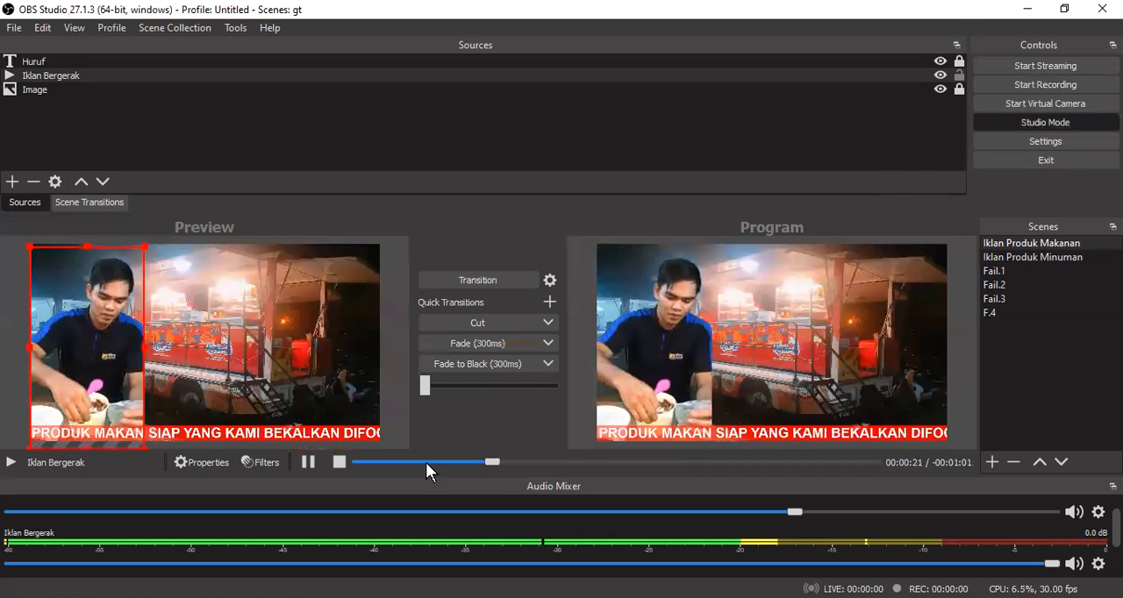
# - Stop playback of the Iklan Bergerak video, lock its source and leave Studio Mode
pyautogui.click(351, 463)
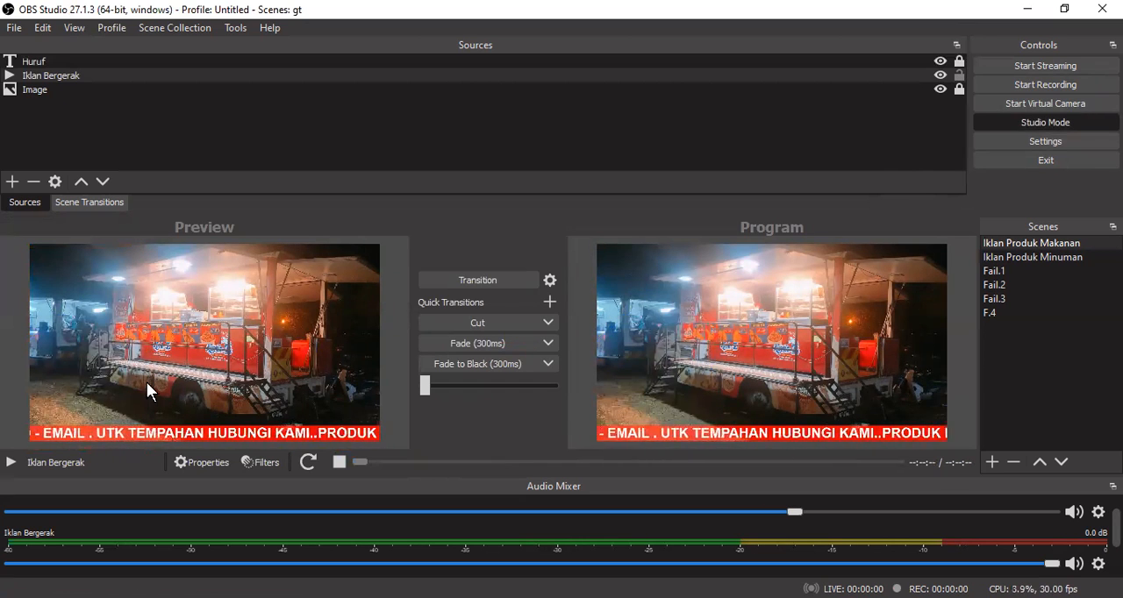
pyautogui.click(959, 78)
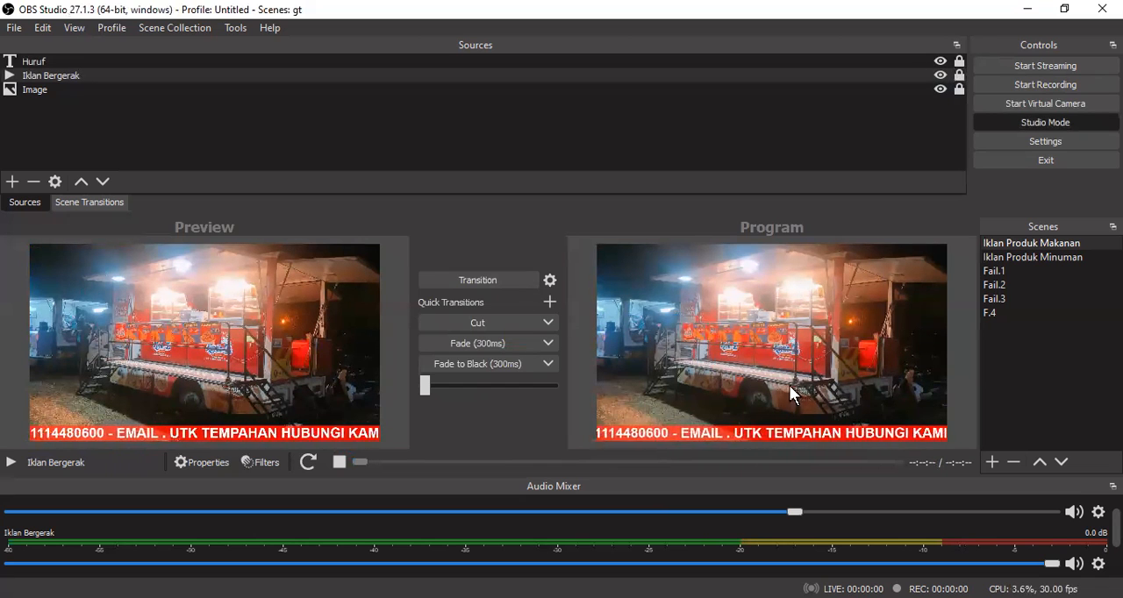
pyautogui.click(1043, 118)
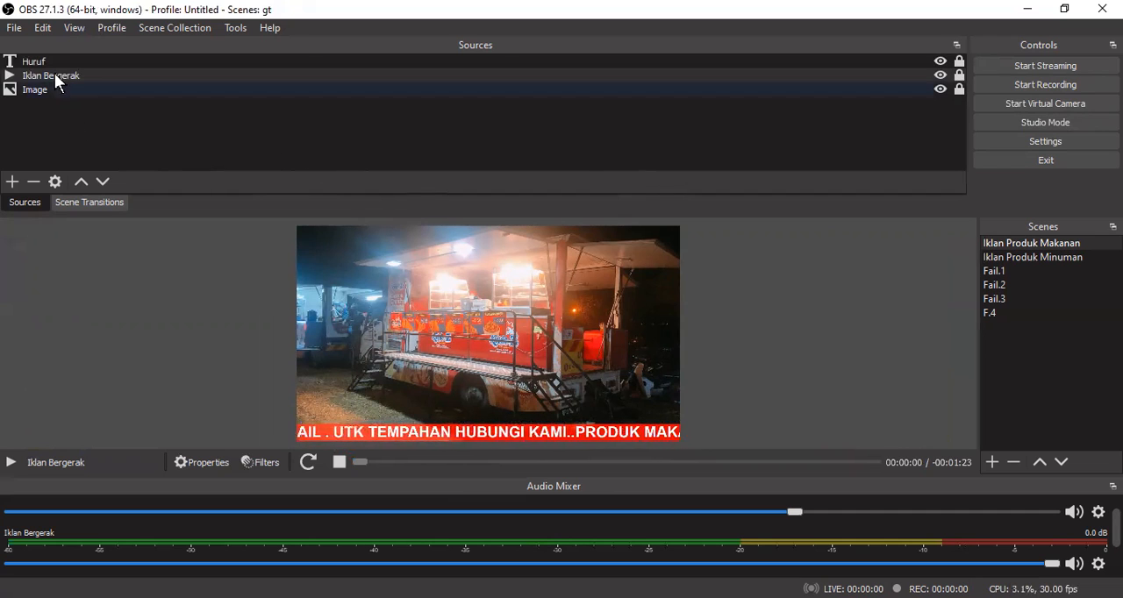
# - Show the folder of saved recordings and clear the source selection on returning to the scene
pyautogui.click(14, 29)
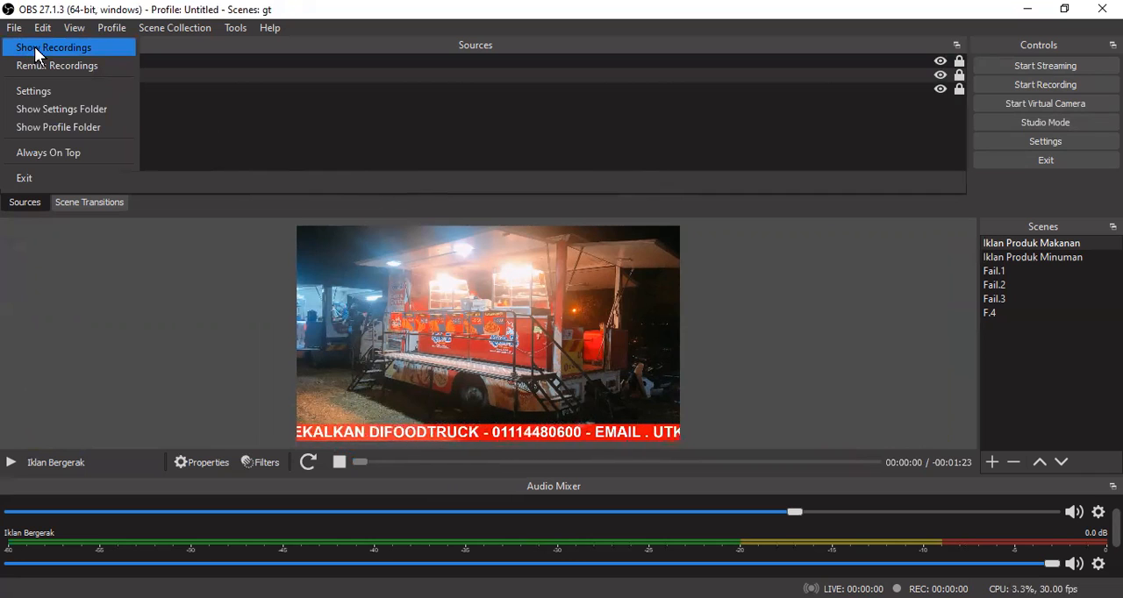
pyautogui.click(34, 47)
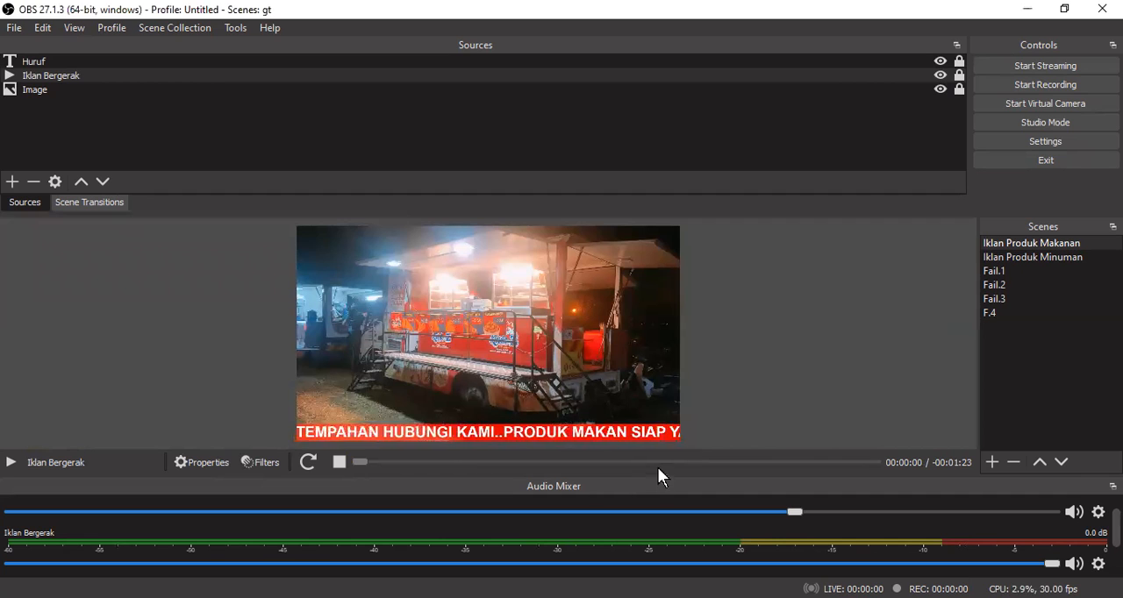
pyautogui.click(360, 384)
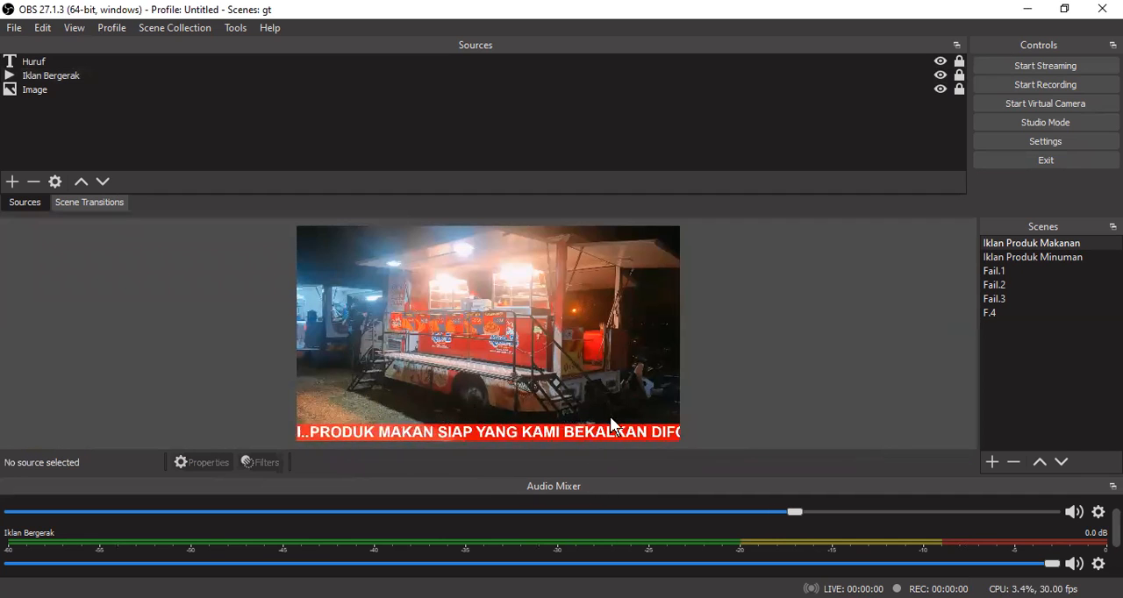
# - Remux the recording LATIHAN.mkv from the Videos folder to LATIHAN.mp4 and close the Remux Recordings dialog
pyautogui.click(13, 28)
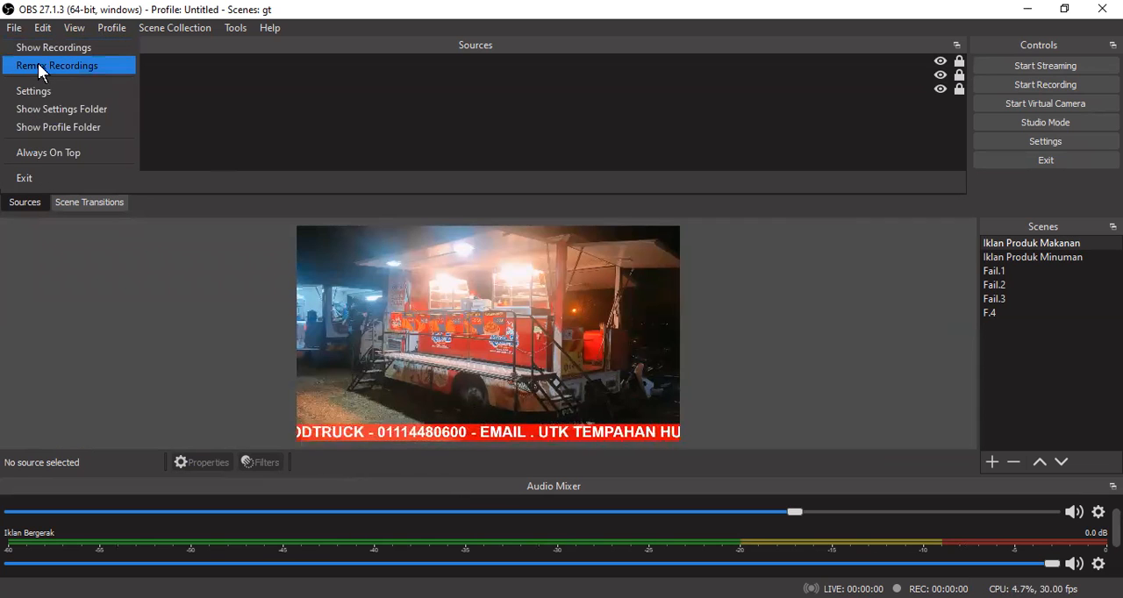
pyautogui.click(67, 65)
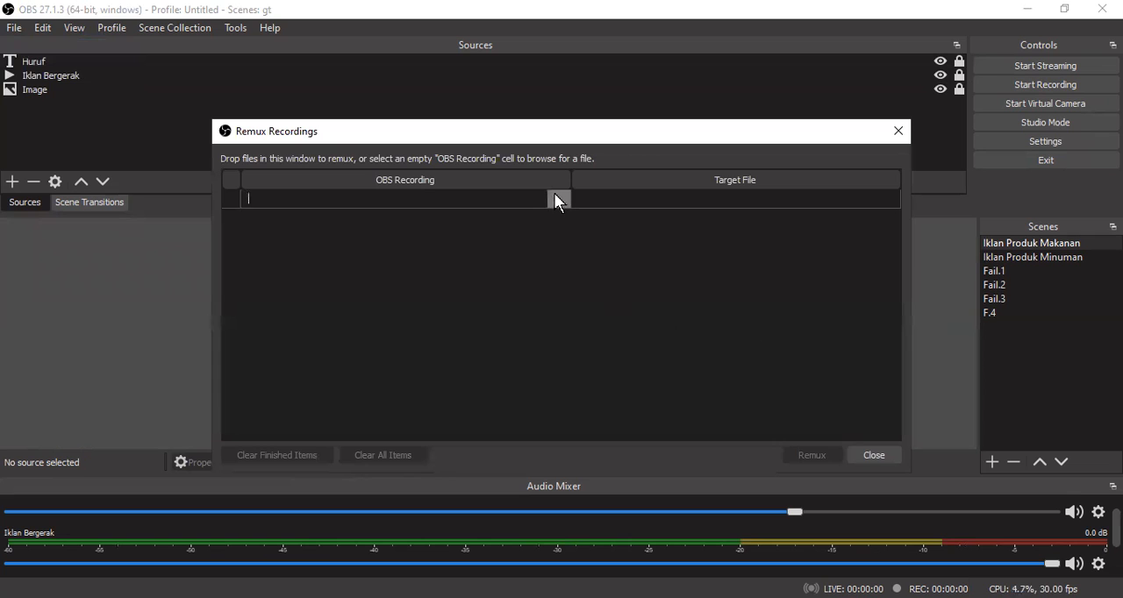
pyautogui.click(555, 198)
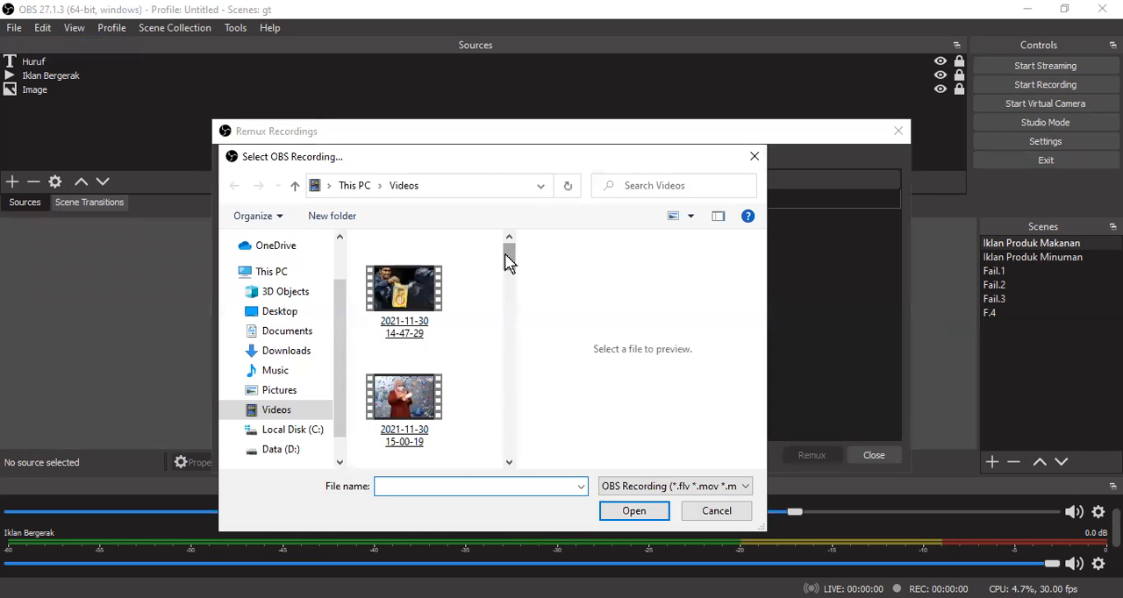
pyautogui.moveTo(509, 261); pyautogui.dragTo(523, 400)
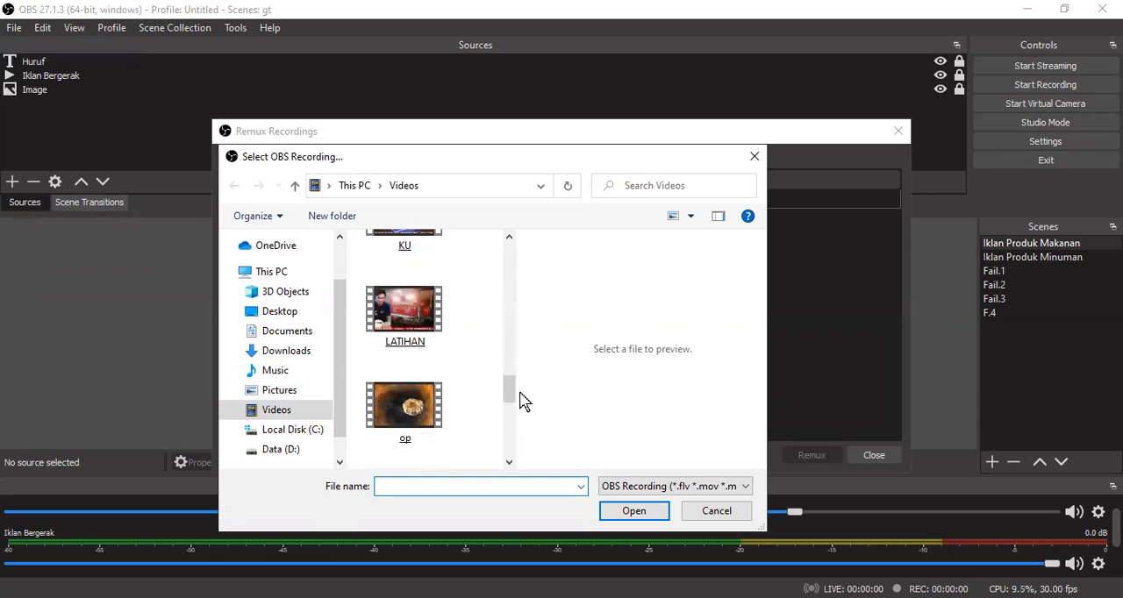
pyautogui.click(416, 314)
pyautogui.click(634, 511)
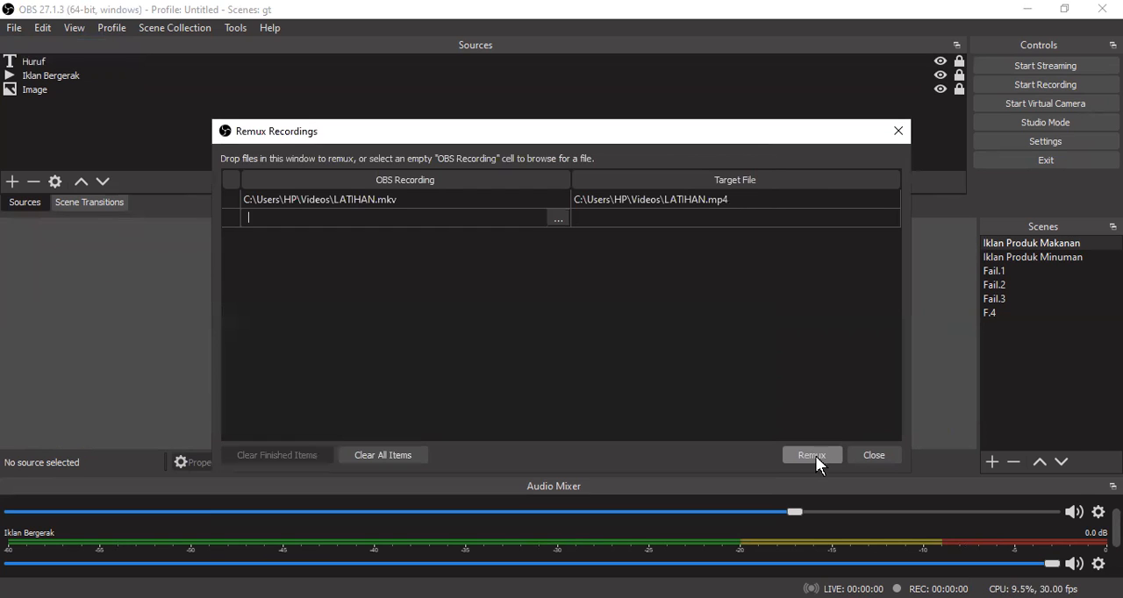
pyautogui.click(828, 454)
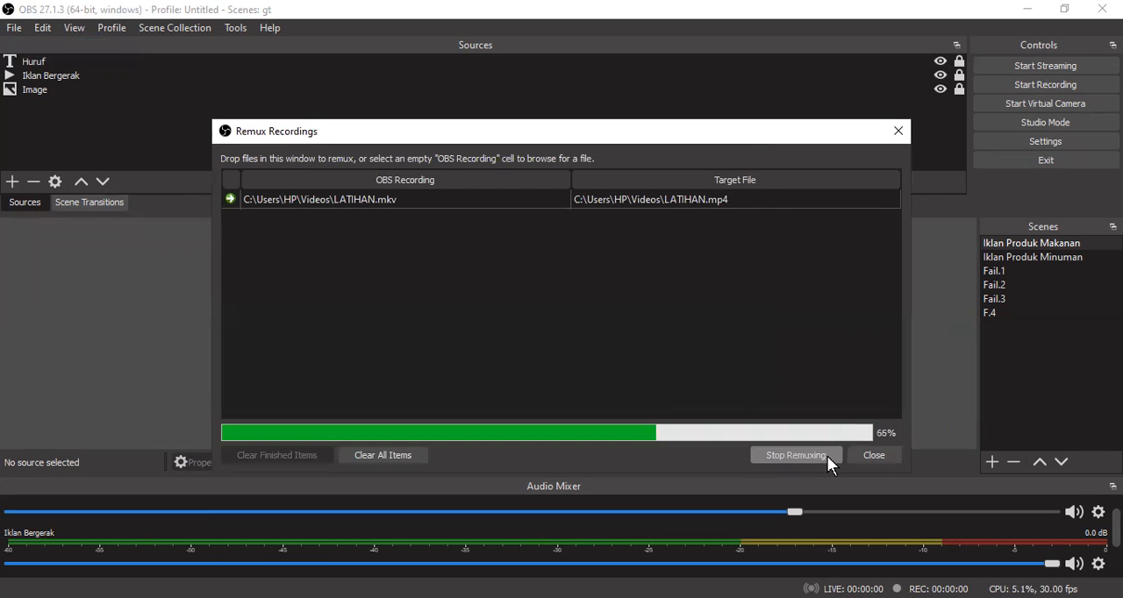
pyautogui.click(602, 327)
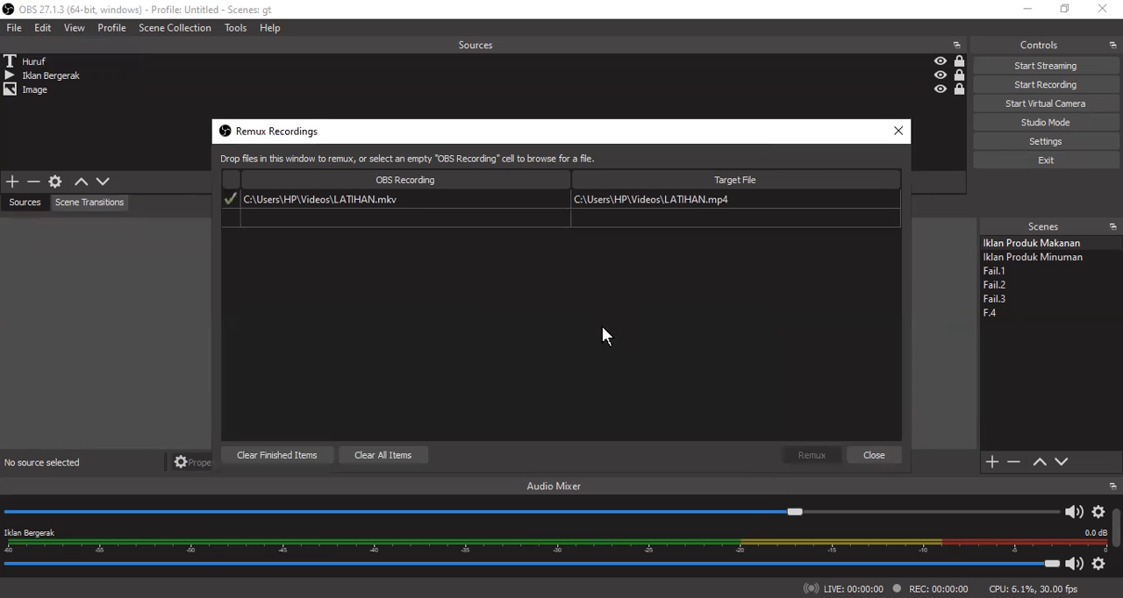
pyautogui.click(875, 455)
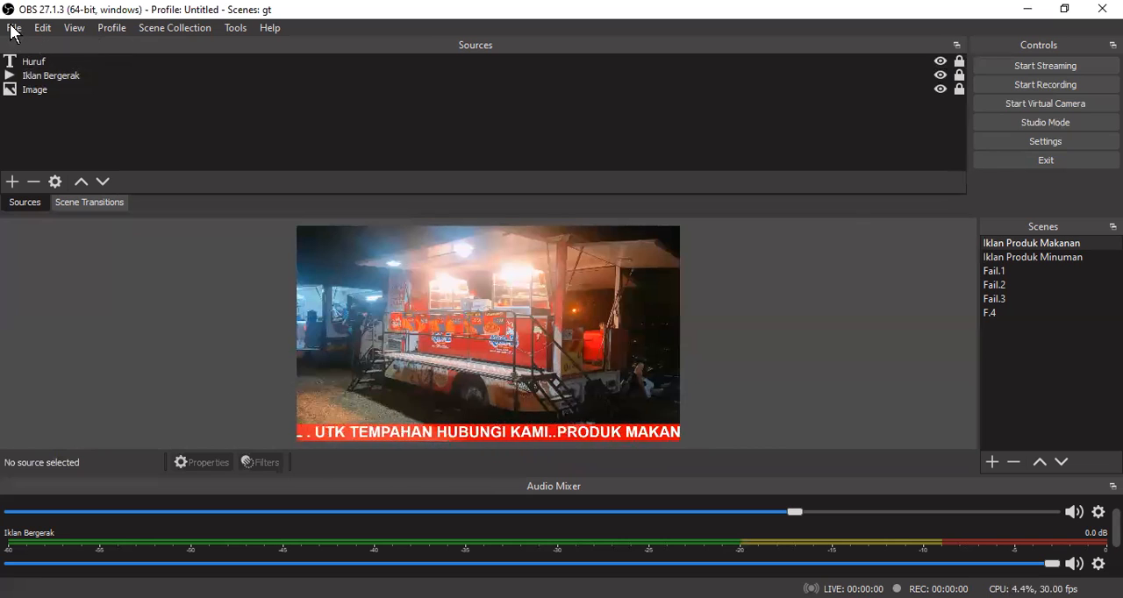
# - Show the recordings folder again to check the remuxed LATIHAN.mp4 file
pyautogui.click(42, 28)
pyautogui.moveTo(14, 27)
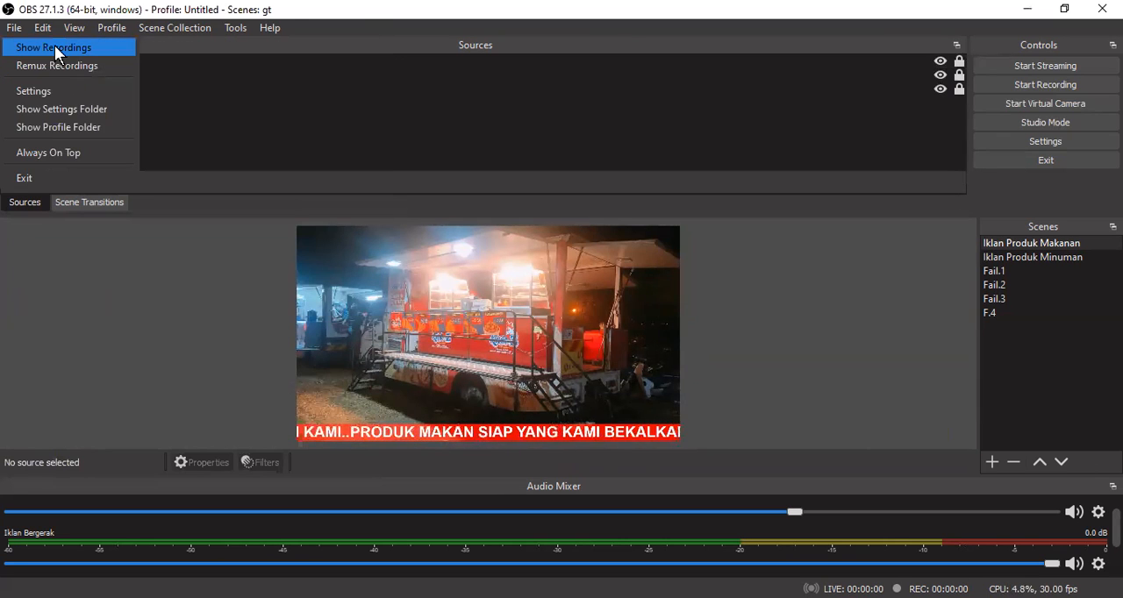
pyautogui.click(587, 227)
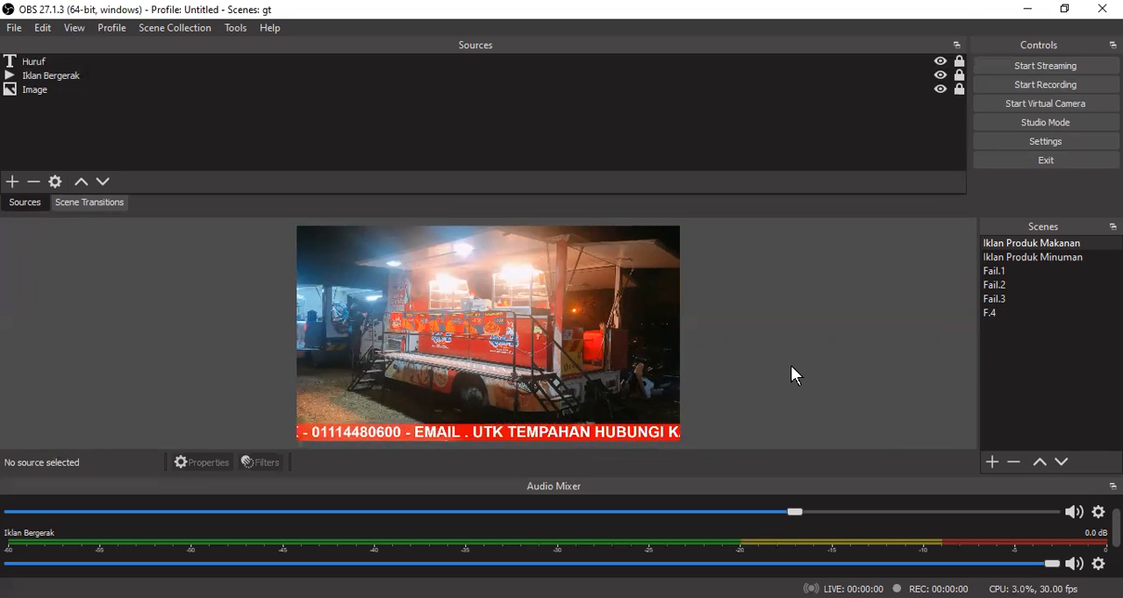
# - Start a new recording of the Iklan Produk Makanan scene
pyautogui.click(1039, 84)
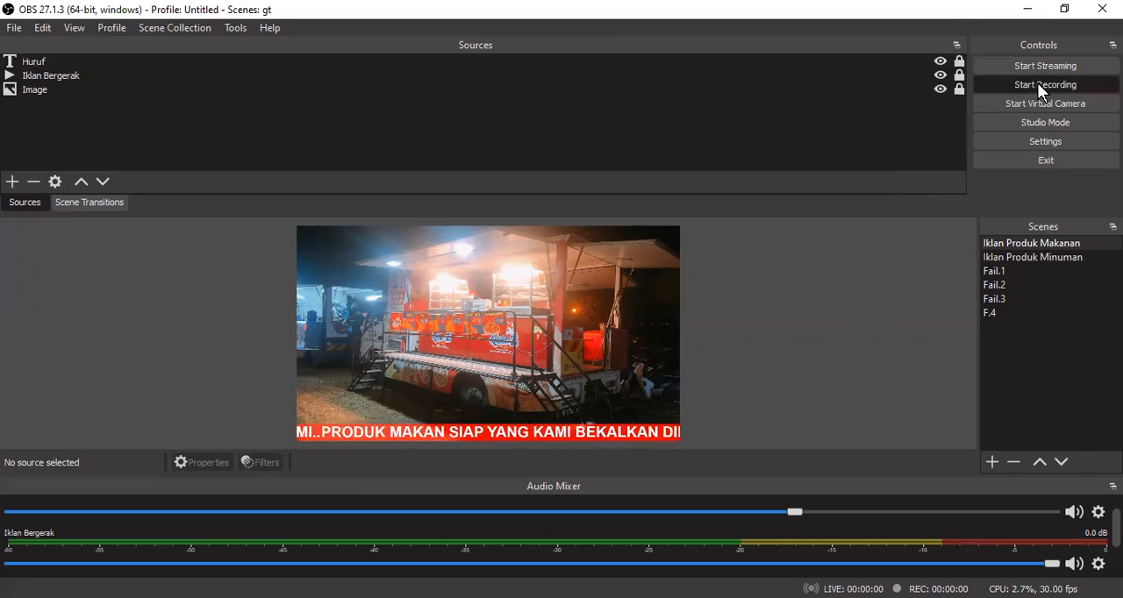